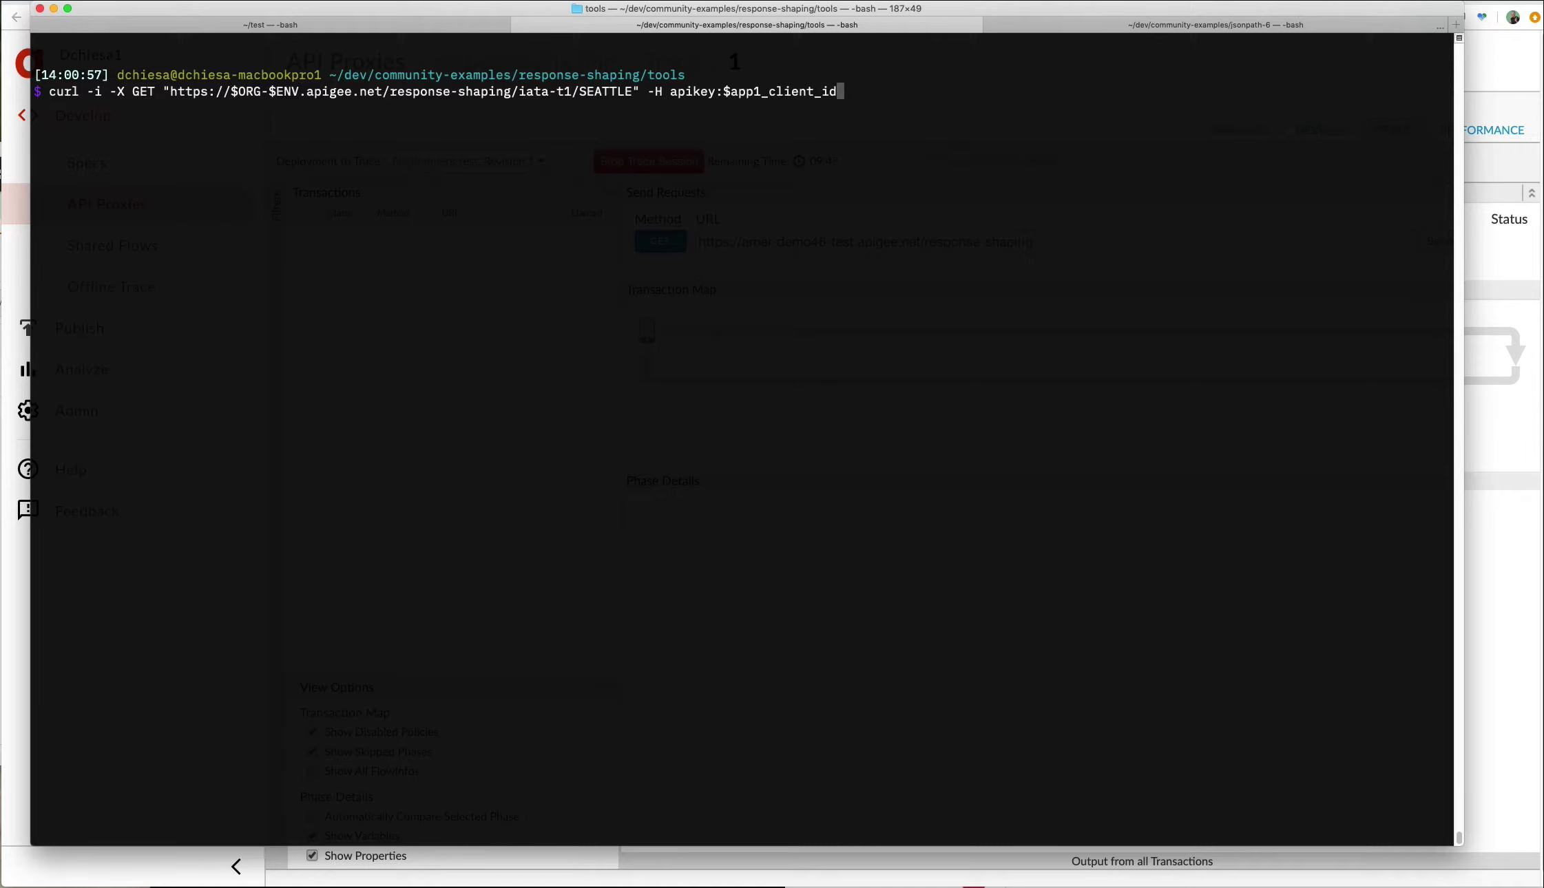
Run the iata-t1 curl request and highlight the meta and first airport in the response.
key(Return)
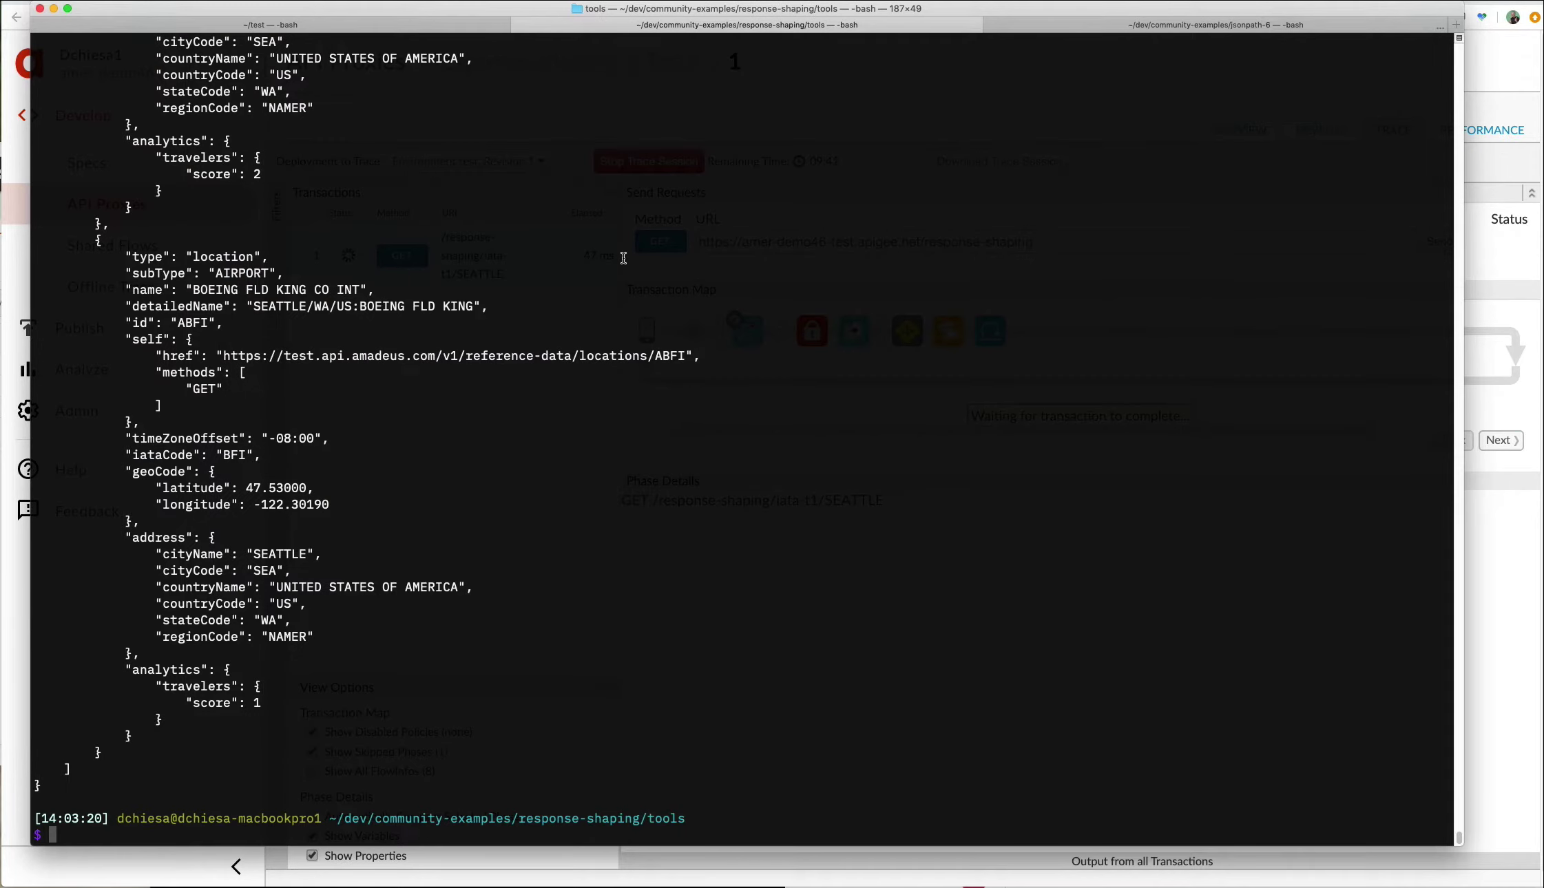
scroll(623, 259, up, 20)
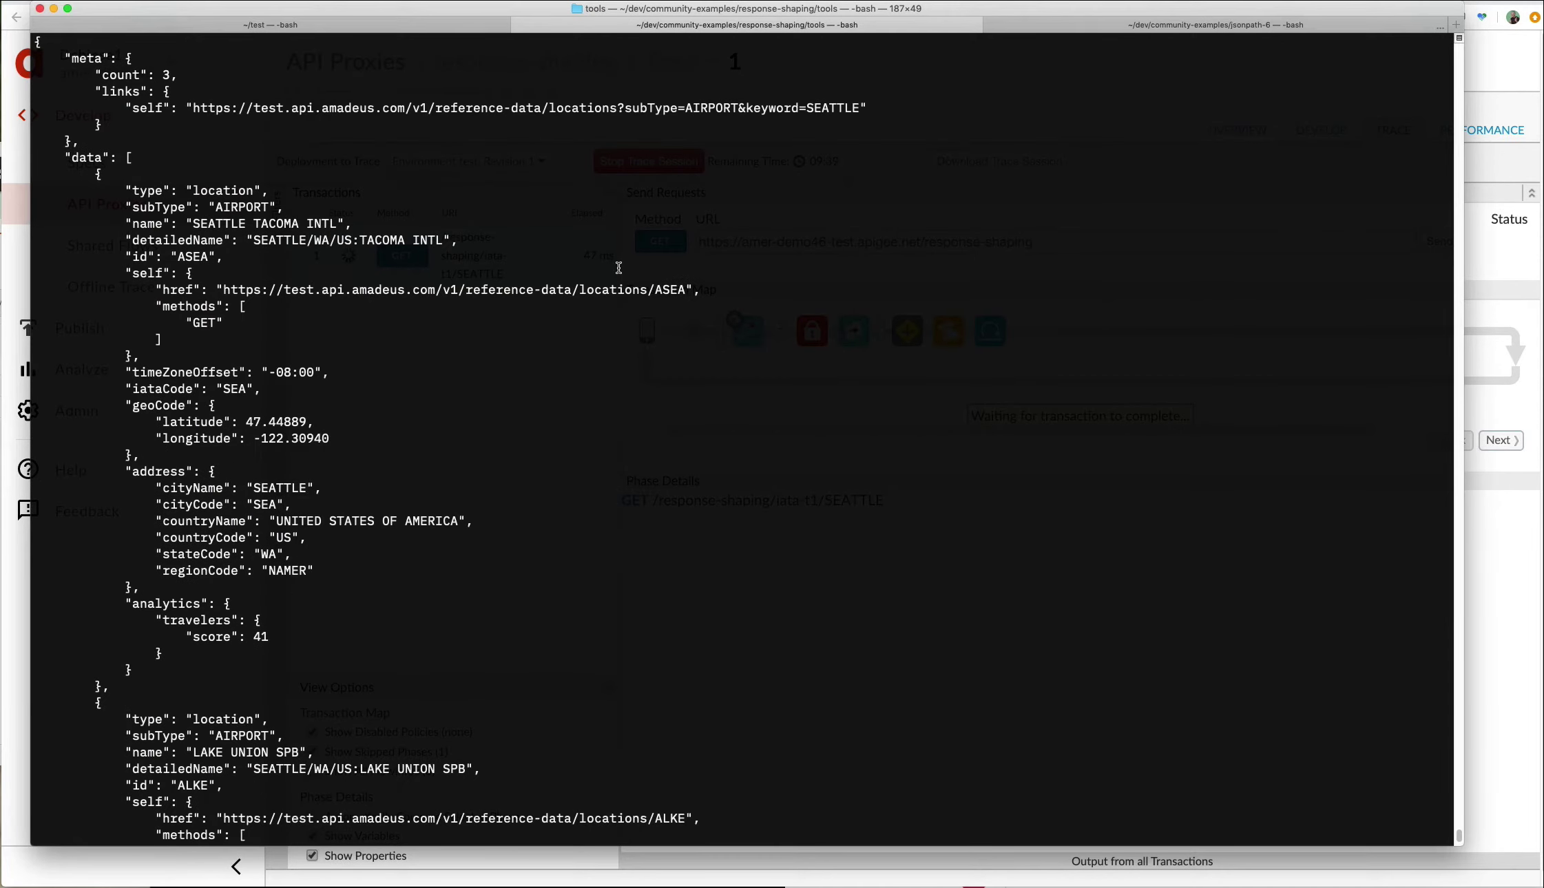
scroll(618, 267, up, 3)
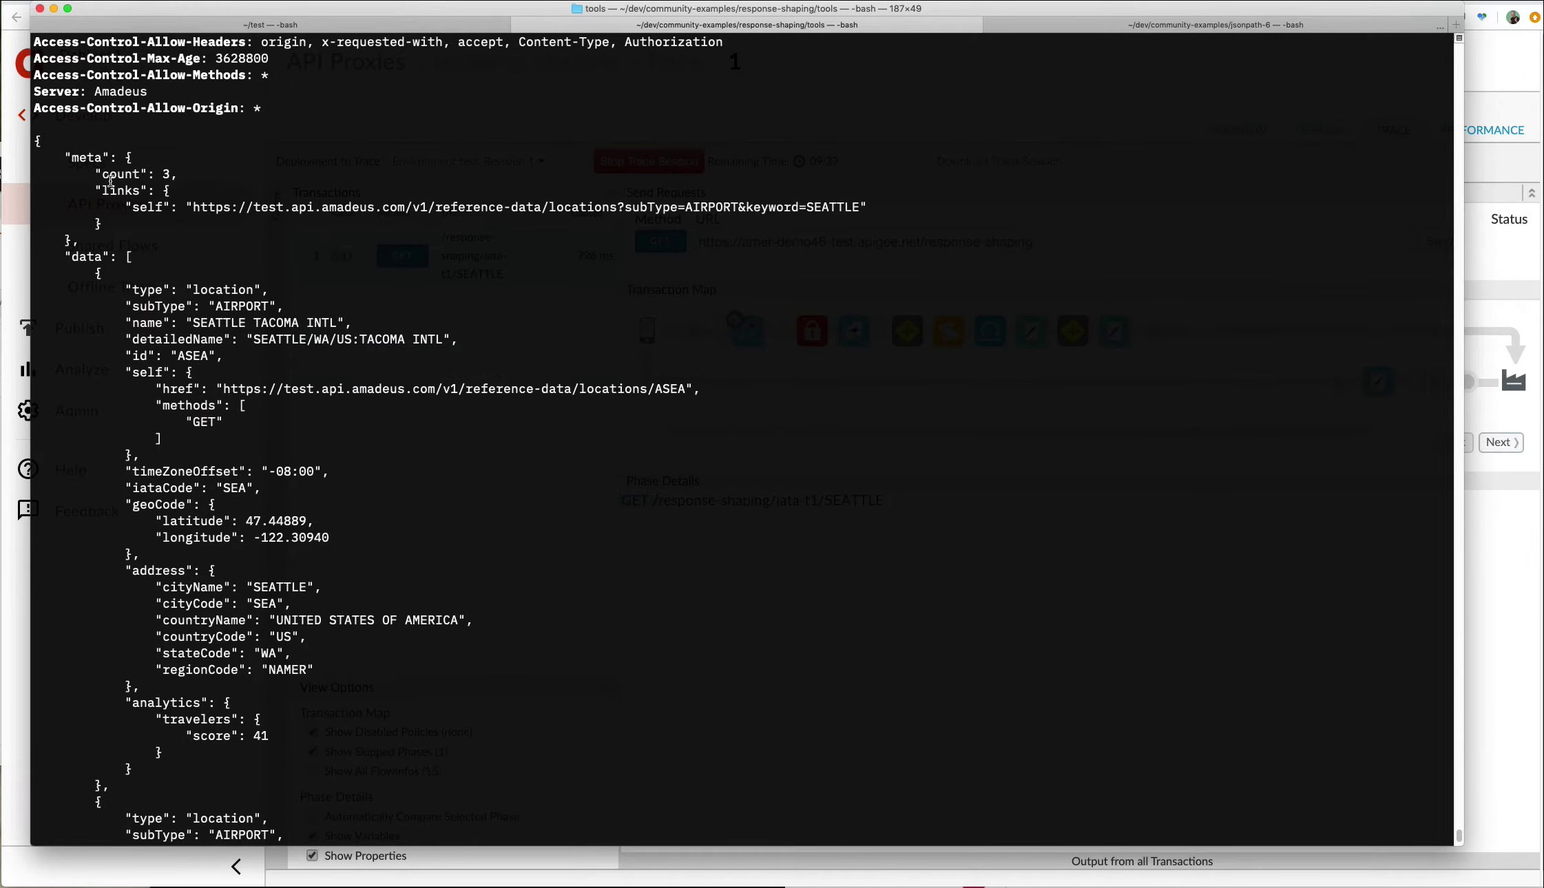
drag(37, 140, 542, 763)
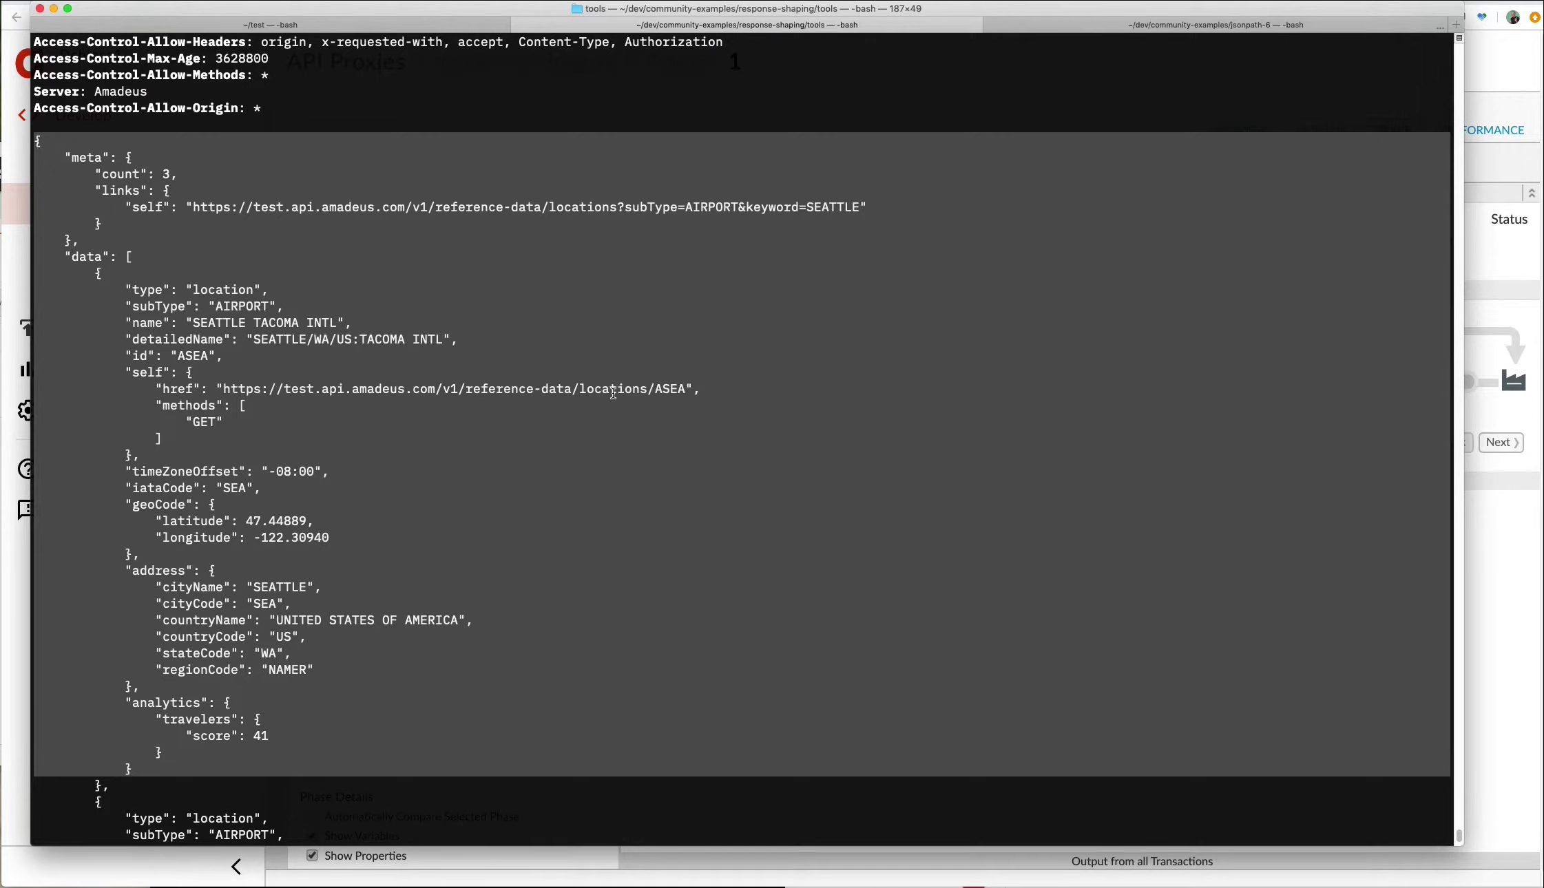
Highlight the meta section of the unfiltered Seattle airports response.
scroll(588, 424, down, 1)
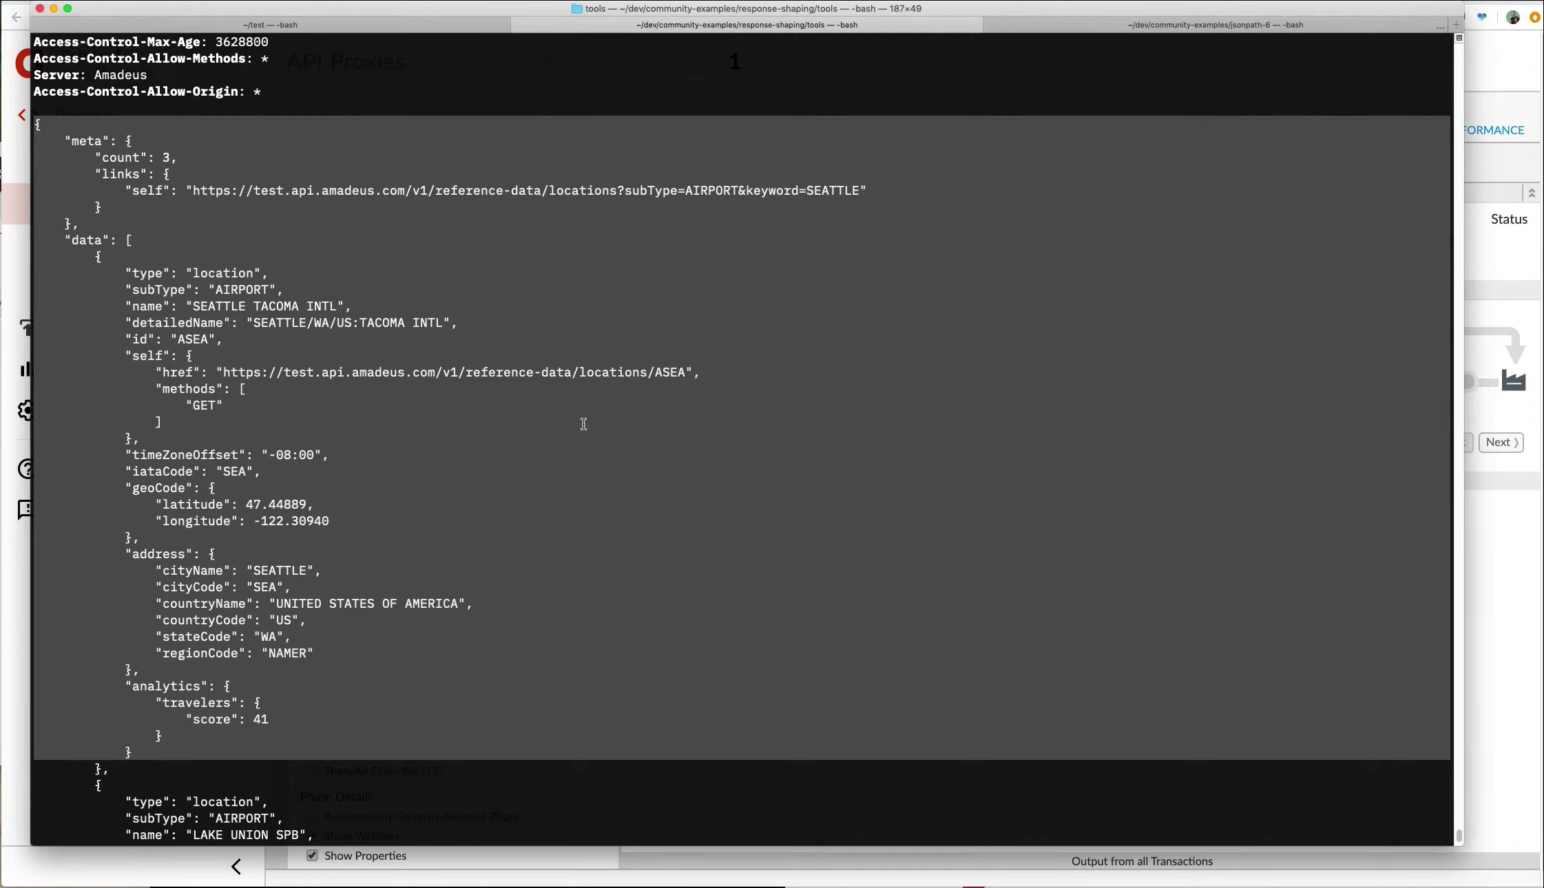
scroll(585, 424, up, 12)
scroll(583, 425, down, 11)
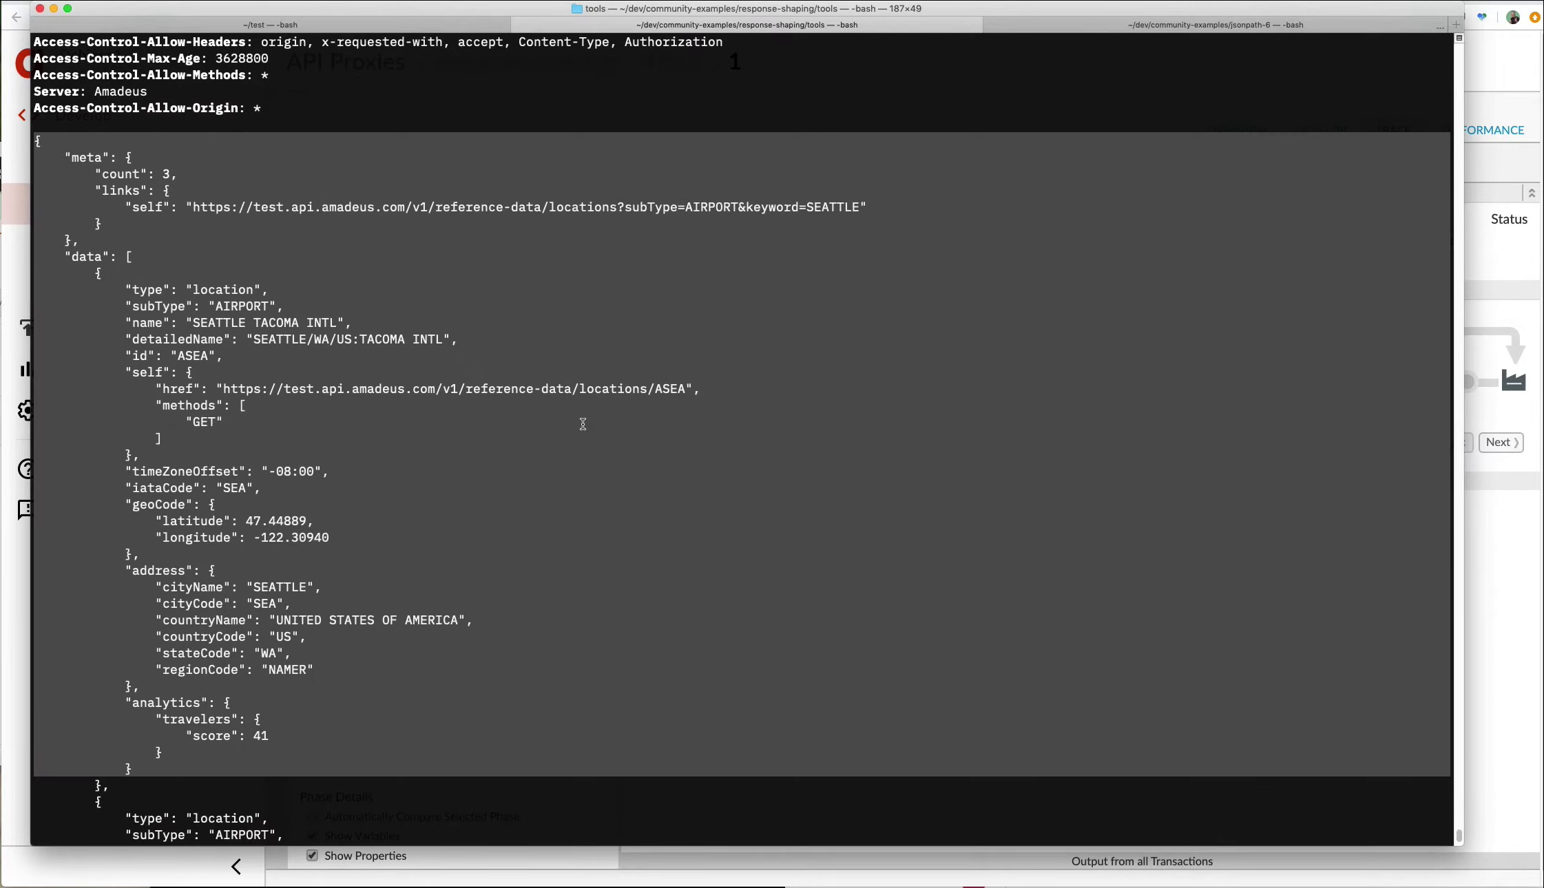
scroll(583, 424, down, 10)
scroll(582, 424, up, 18)
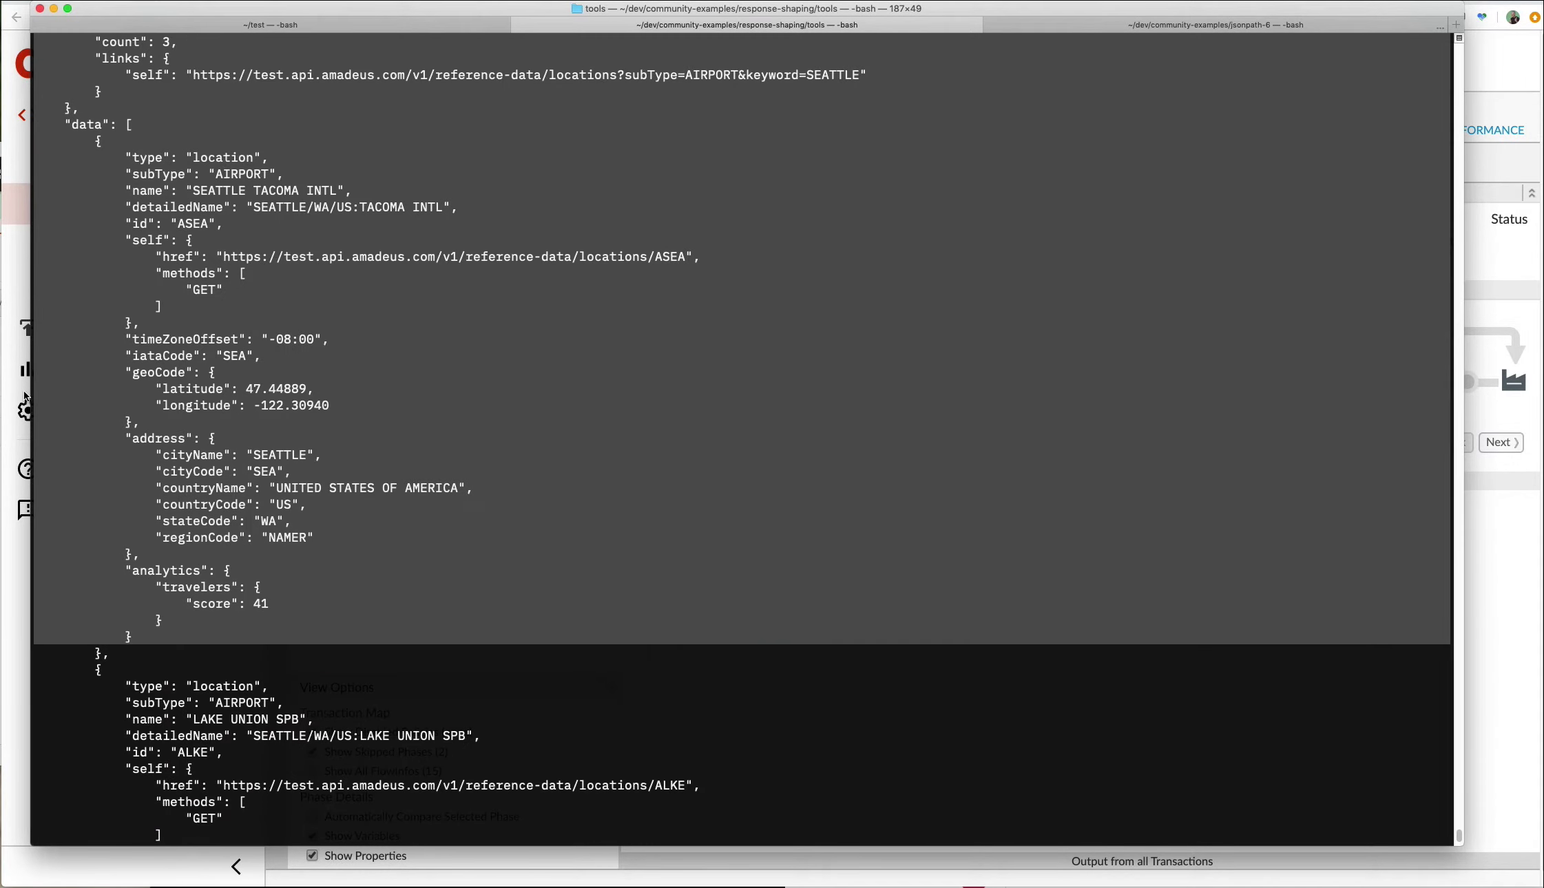
scroll(88, 97, up, 20)
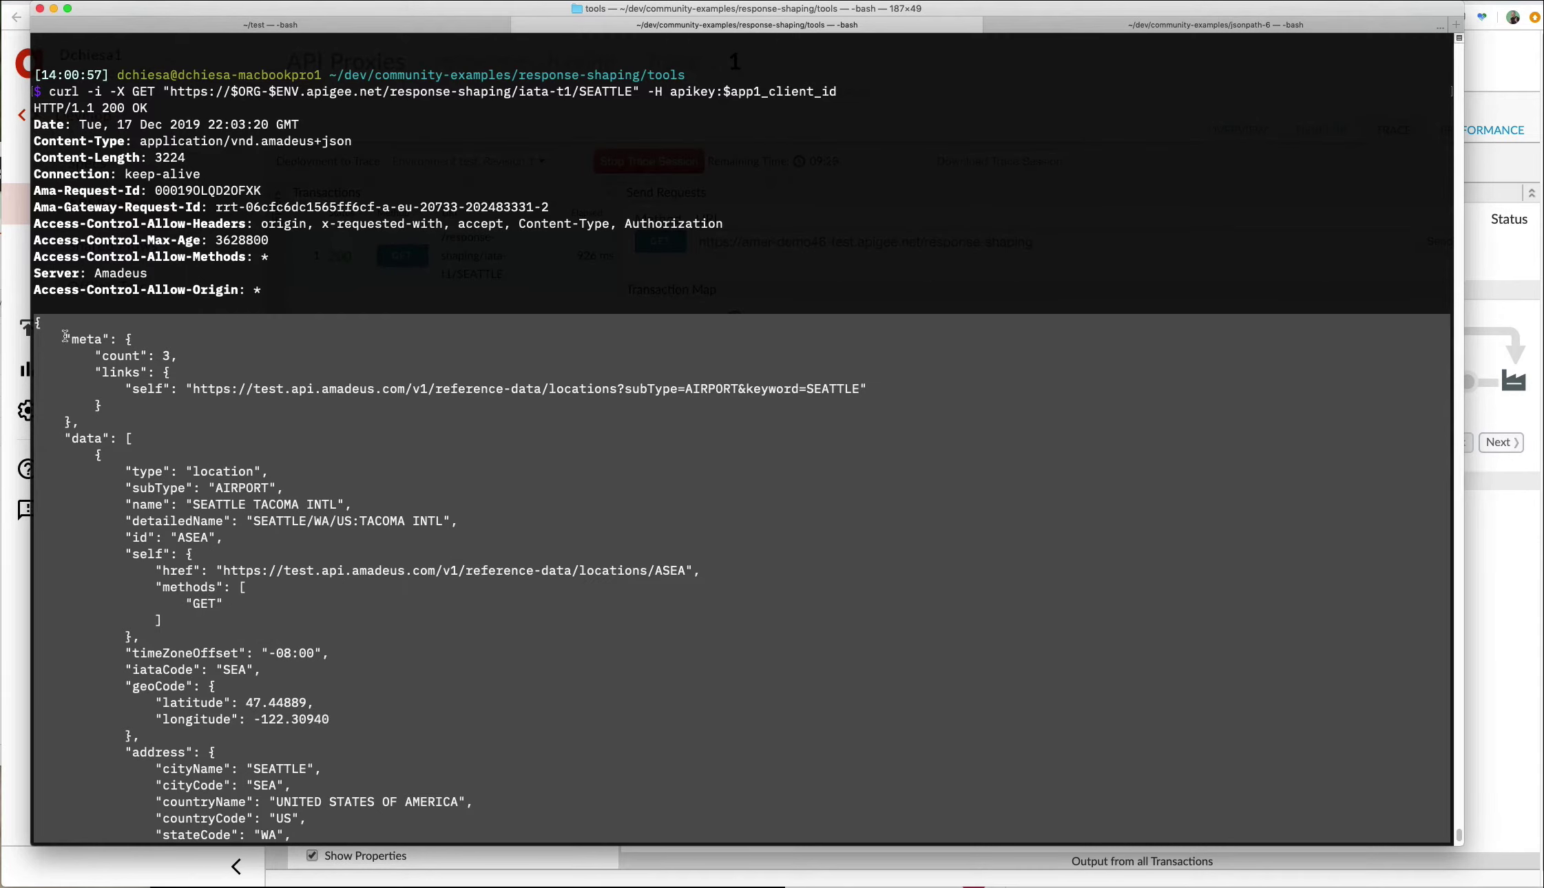
drag(64, 336, 163, 391)
scroll(141, 449, down, 1)
drag(64, 422, 110, 434)
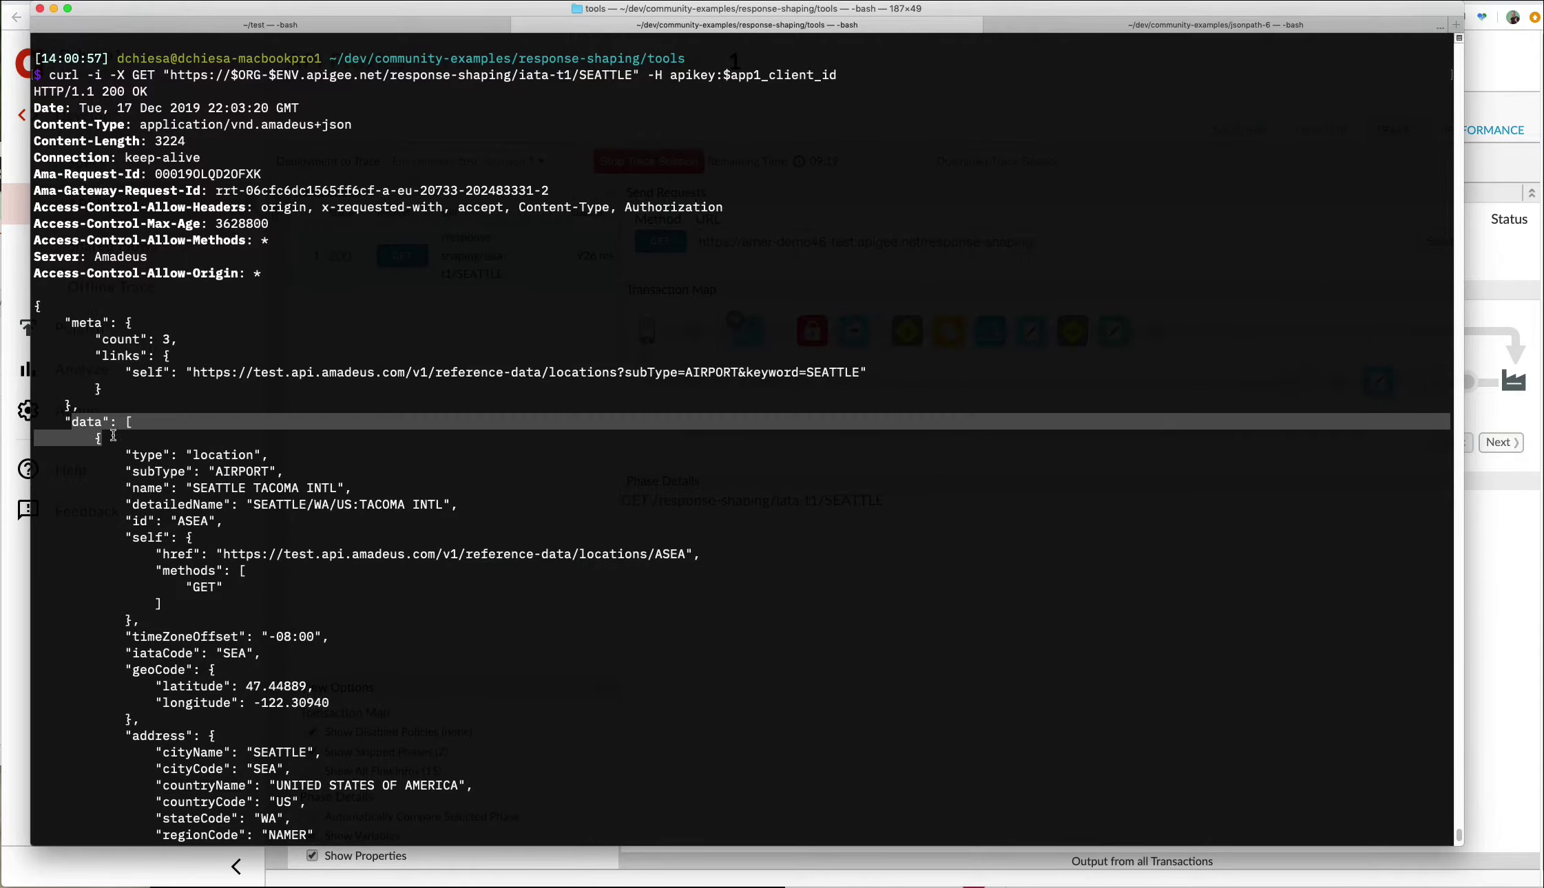
scroll(178, 447, down, 7)
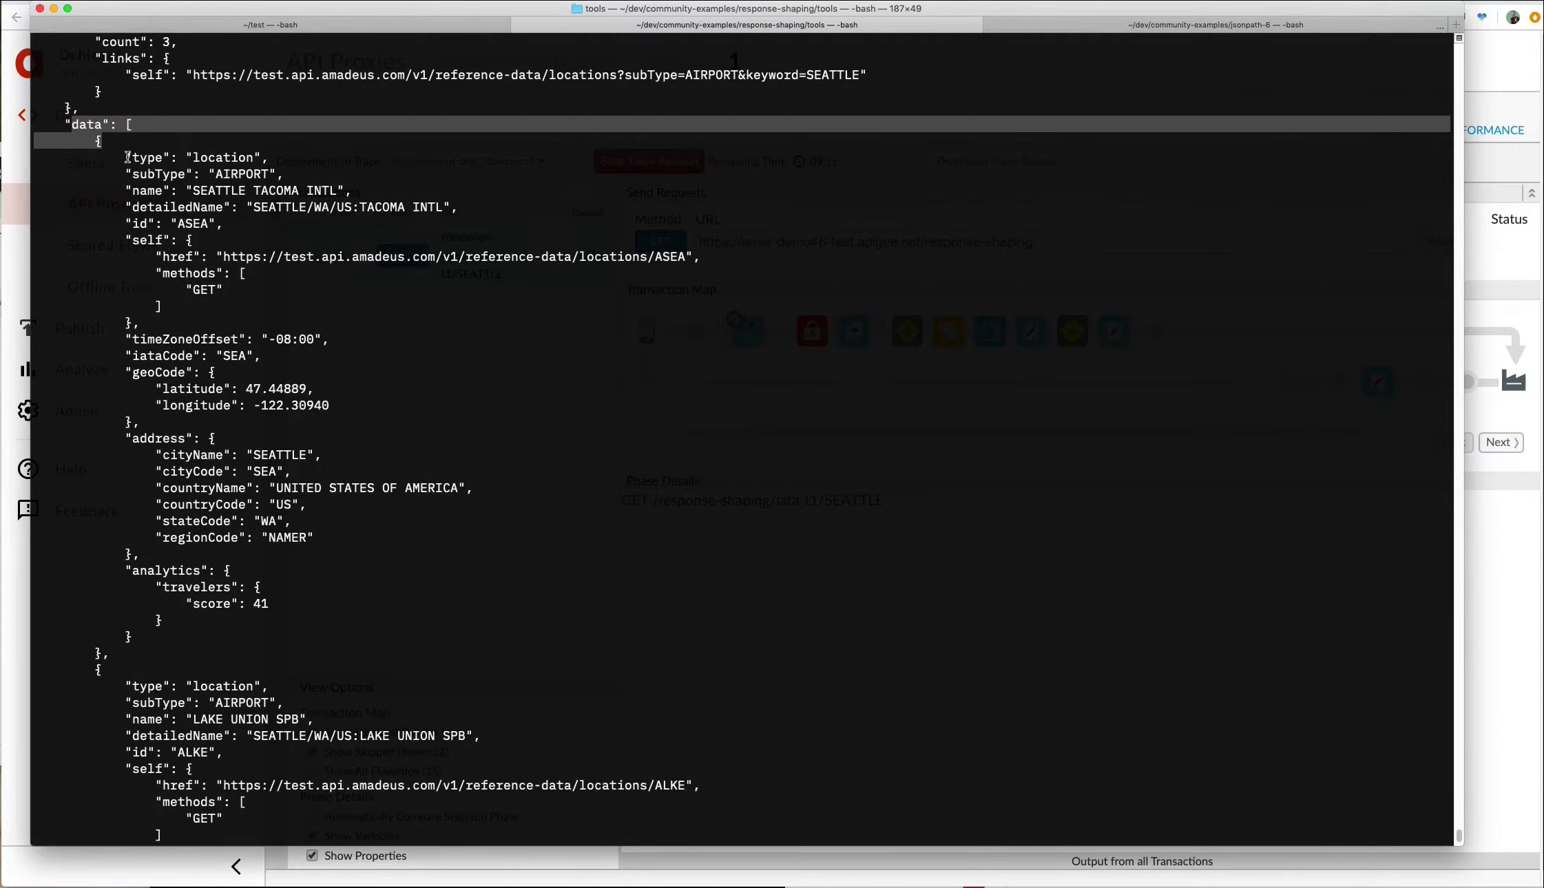
Highlight the whole SEATTLE TACOMA INTL airport entry.
click(126, 156)
drag(126, 155, 328, 637)
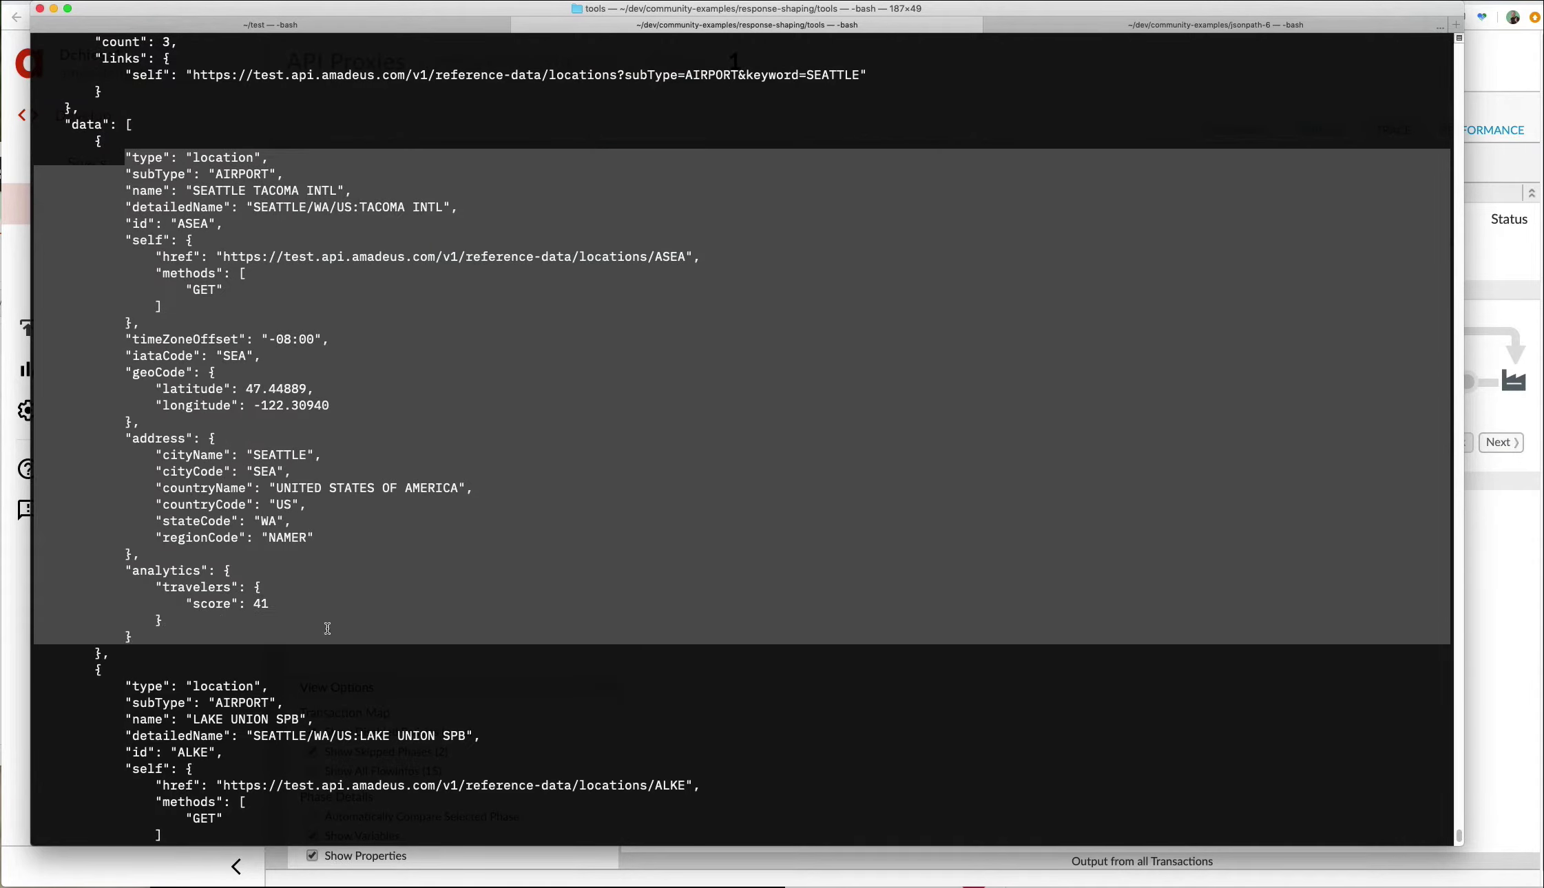
click(296, 193)
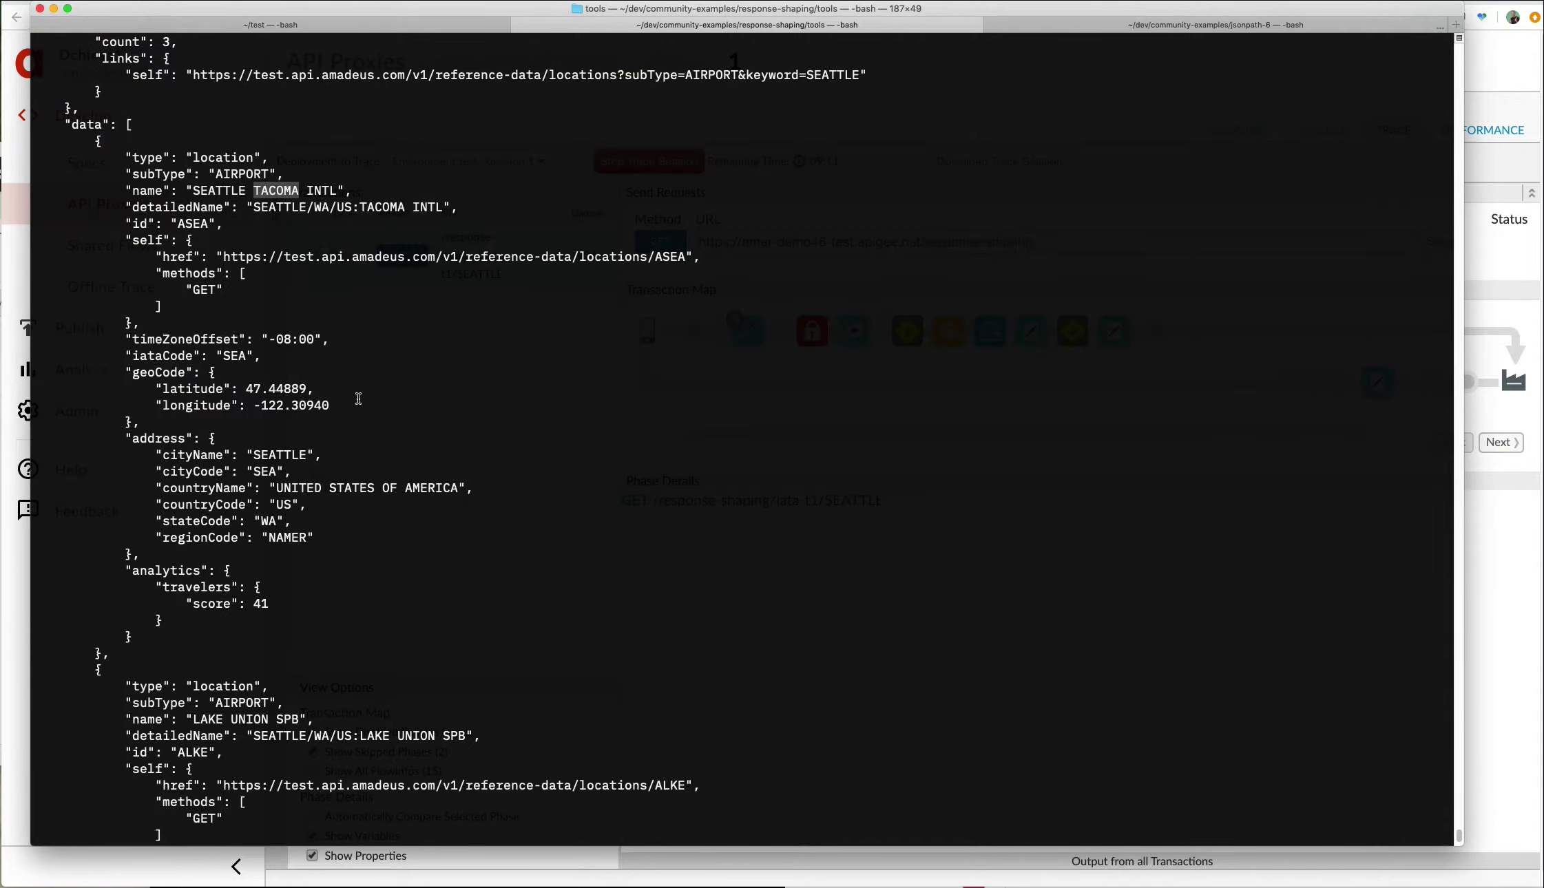
Review further down and highlight the BOEING FLD KING CO INT entry.
scroll(352, 396, down, 10)
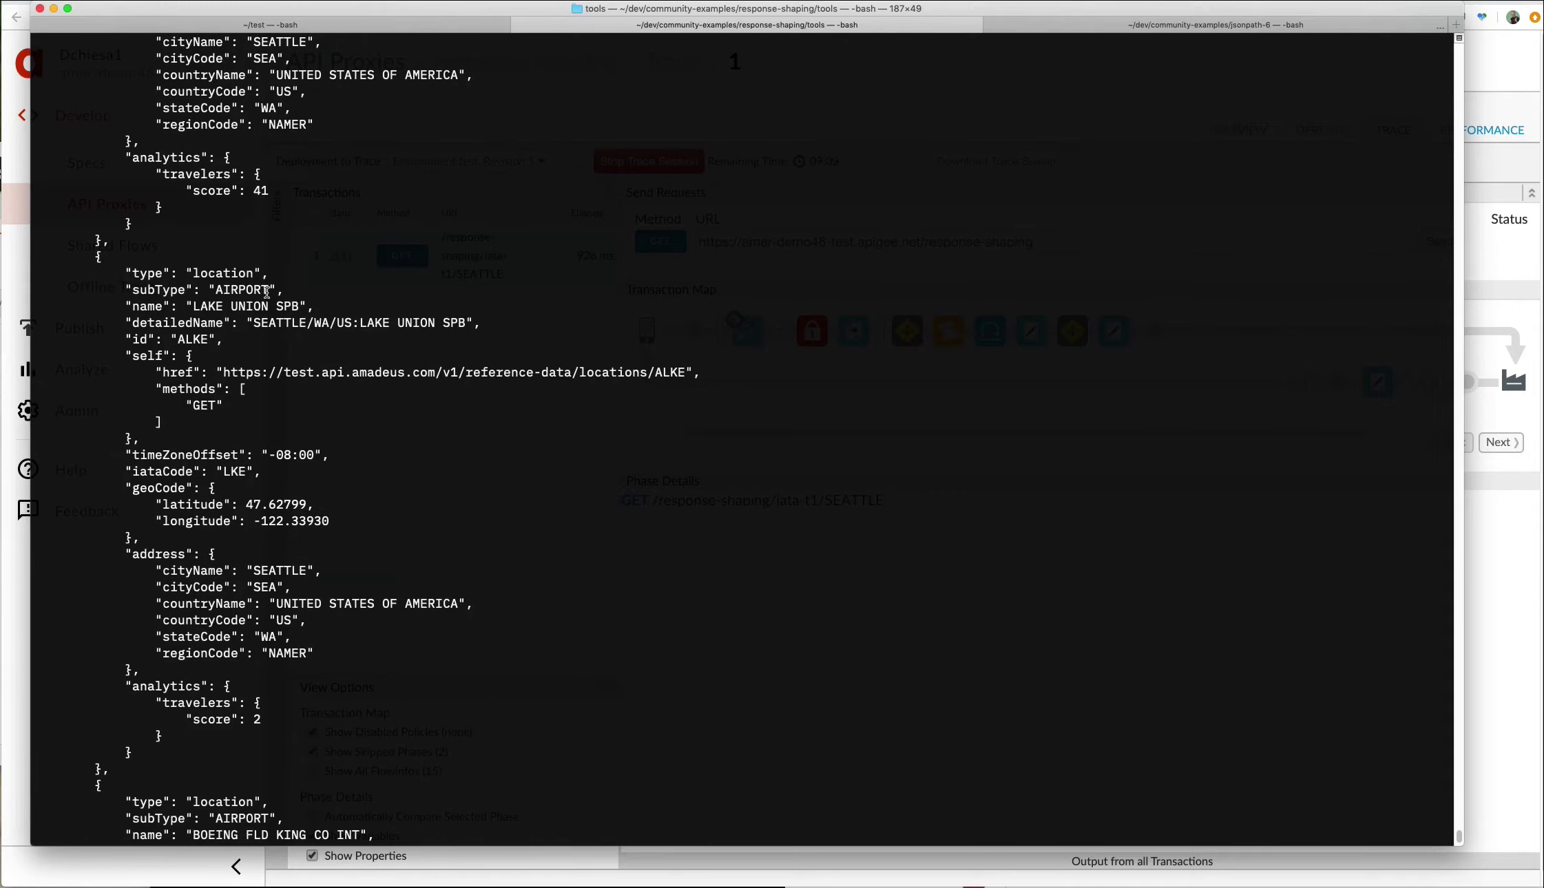
scroll(258, 301, down, 5)
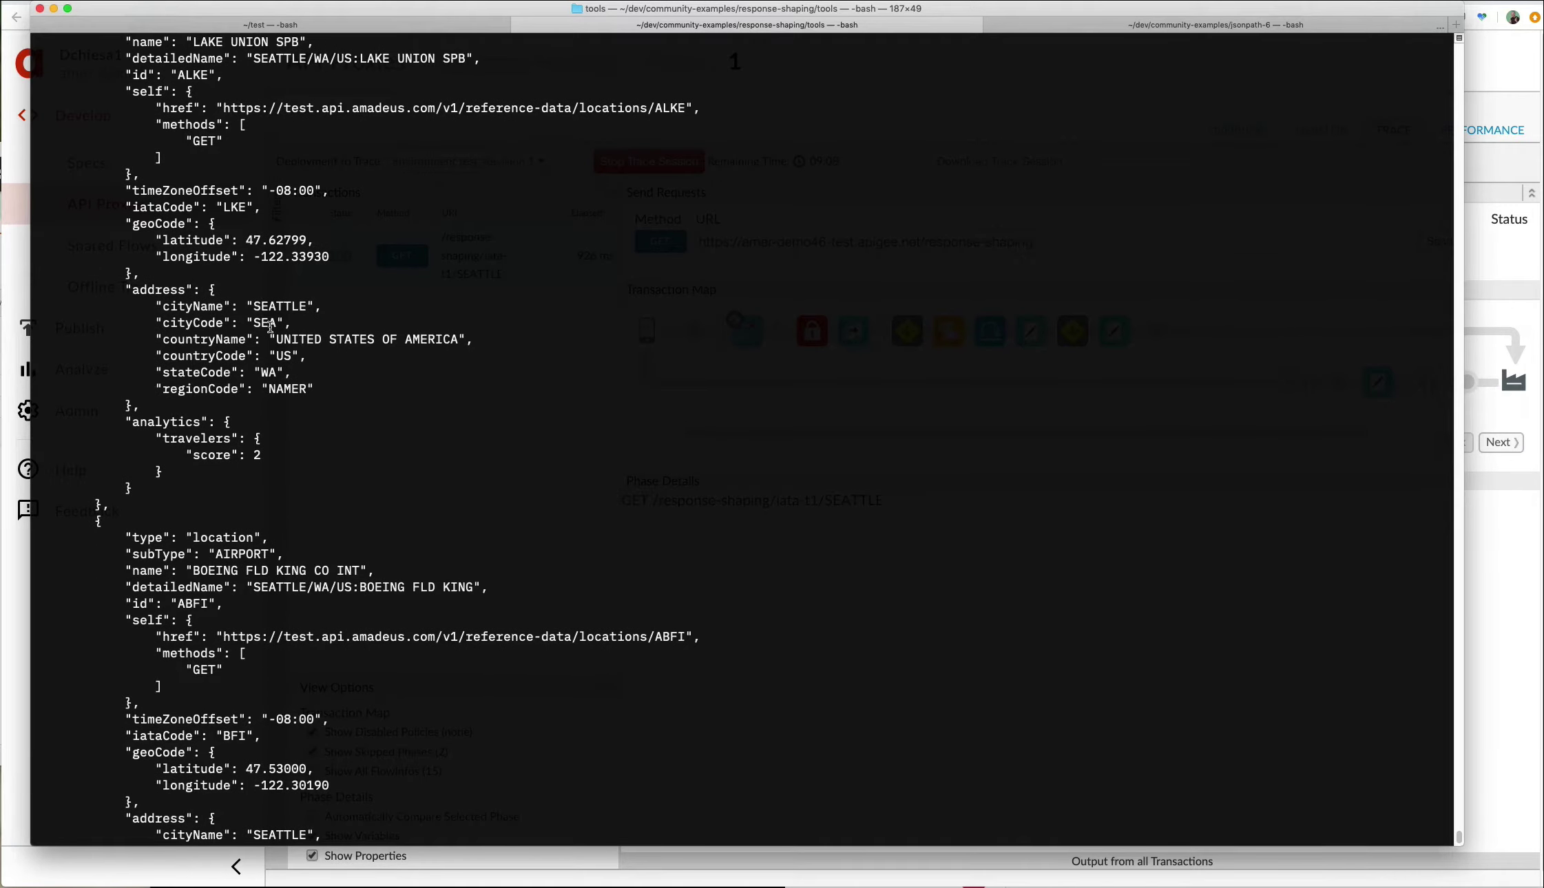
scroll(245, 487, down, 2)
scroll(246, 487, down, 4)
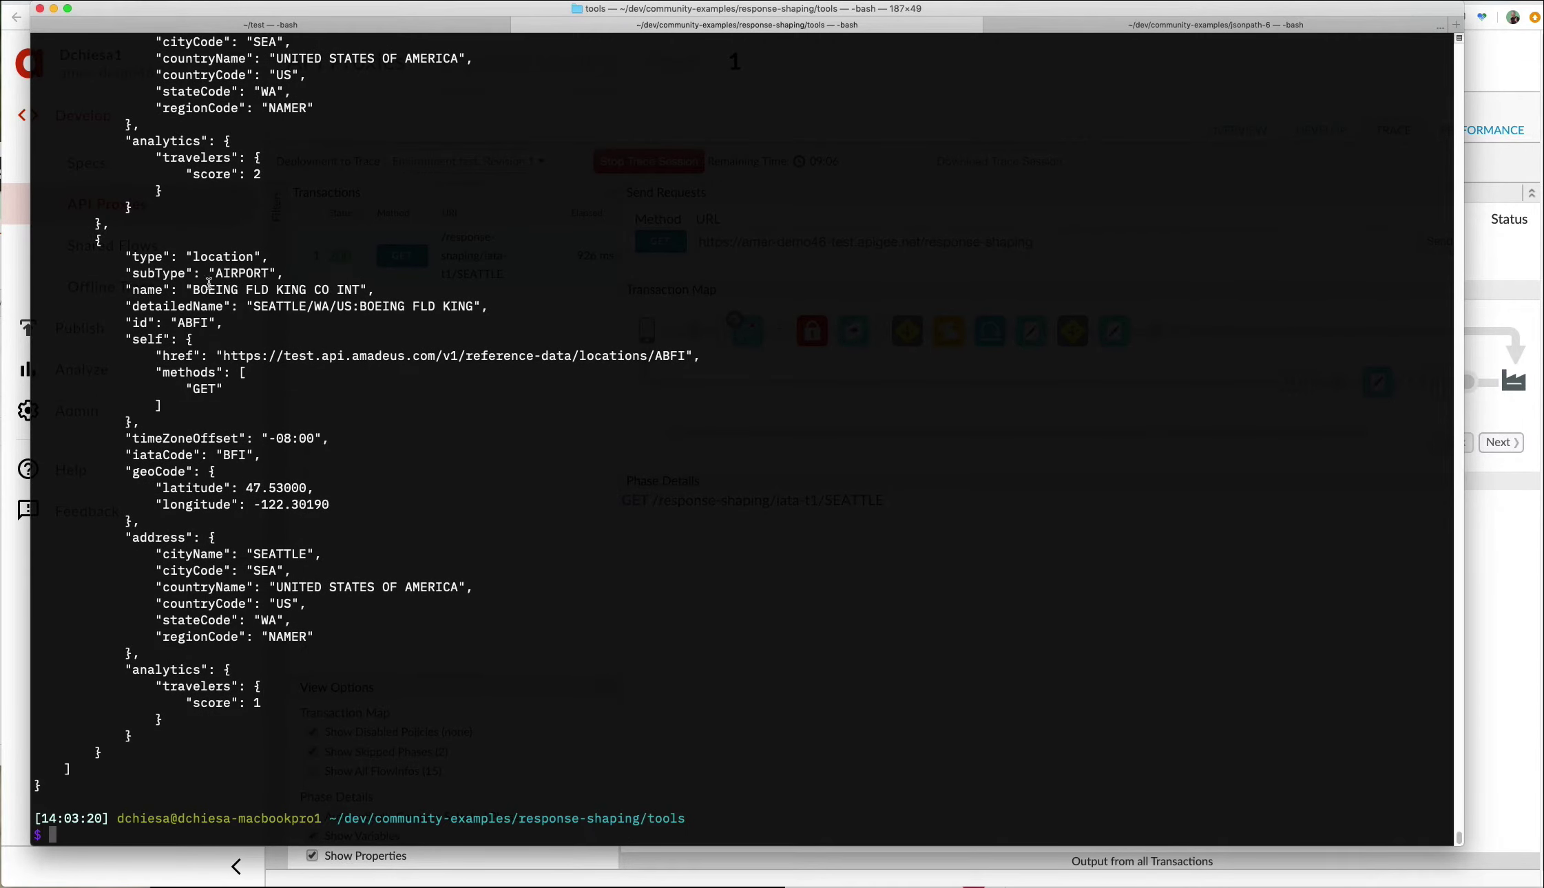
drag(208, 289, 311, 298)
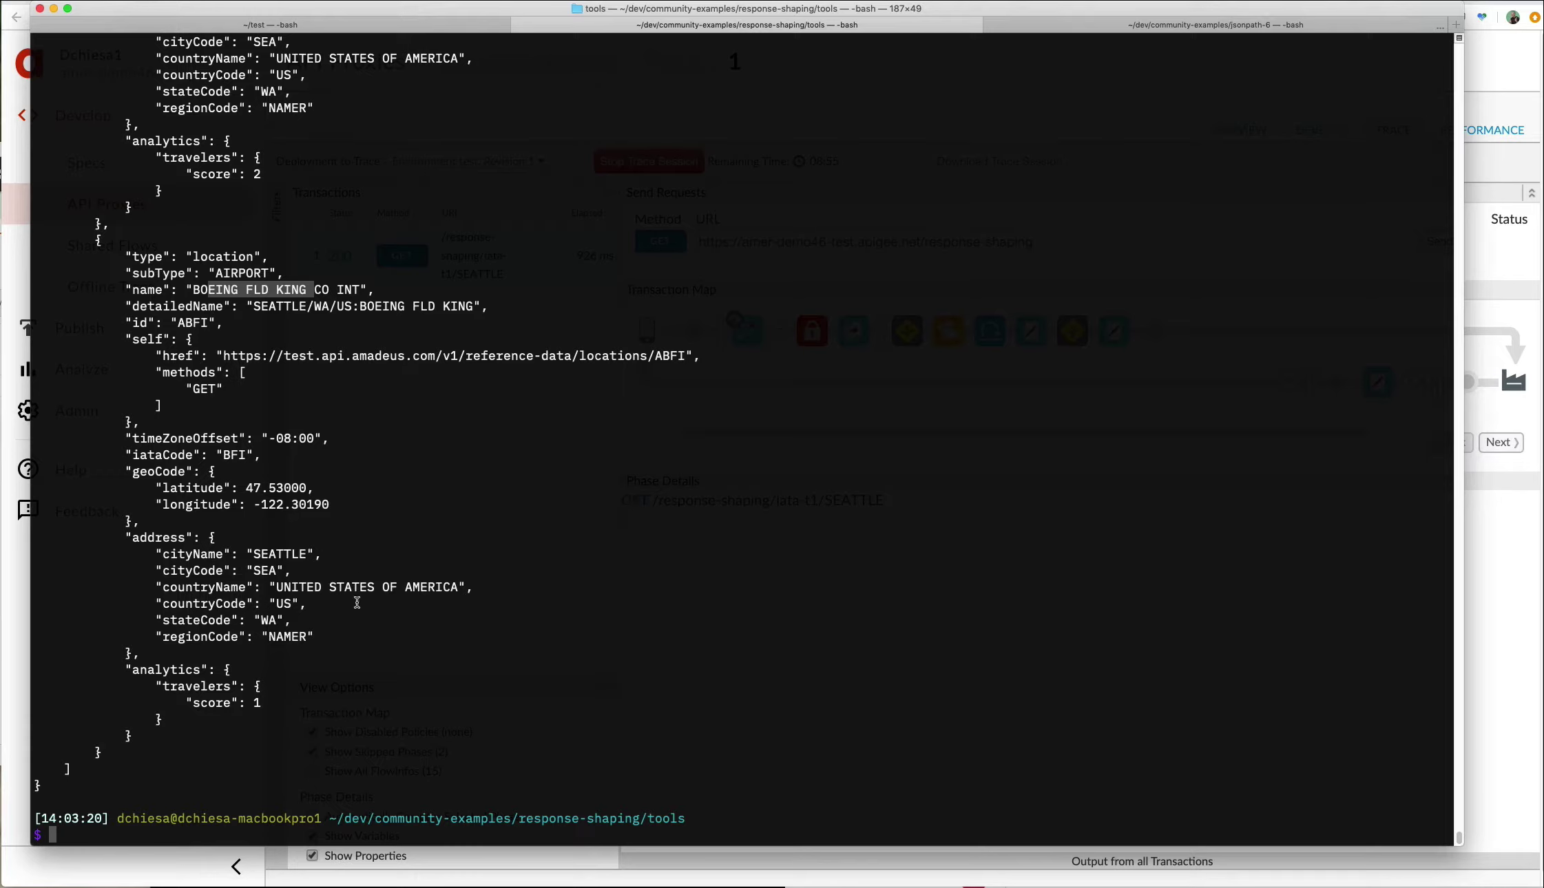
drag(159, 260, 207, 587)
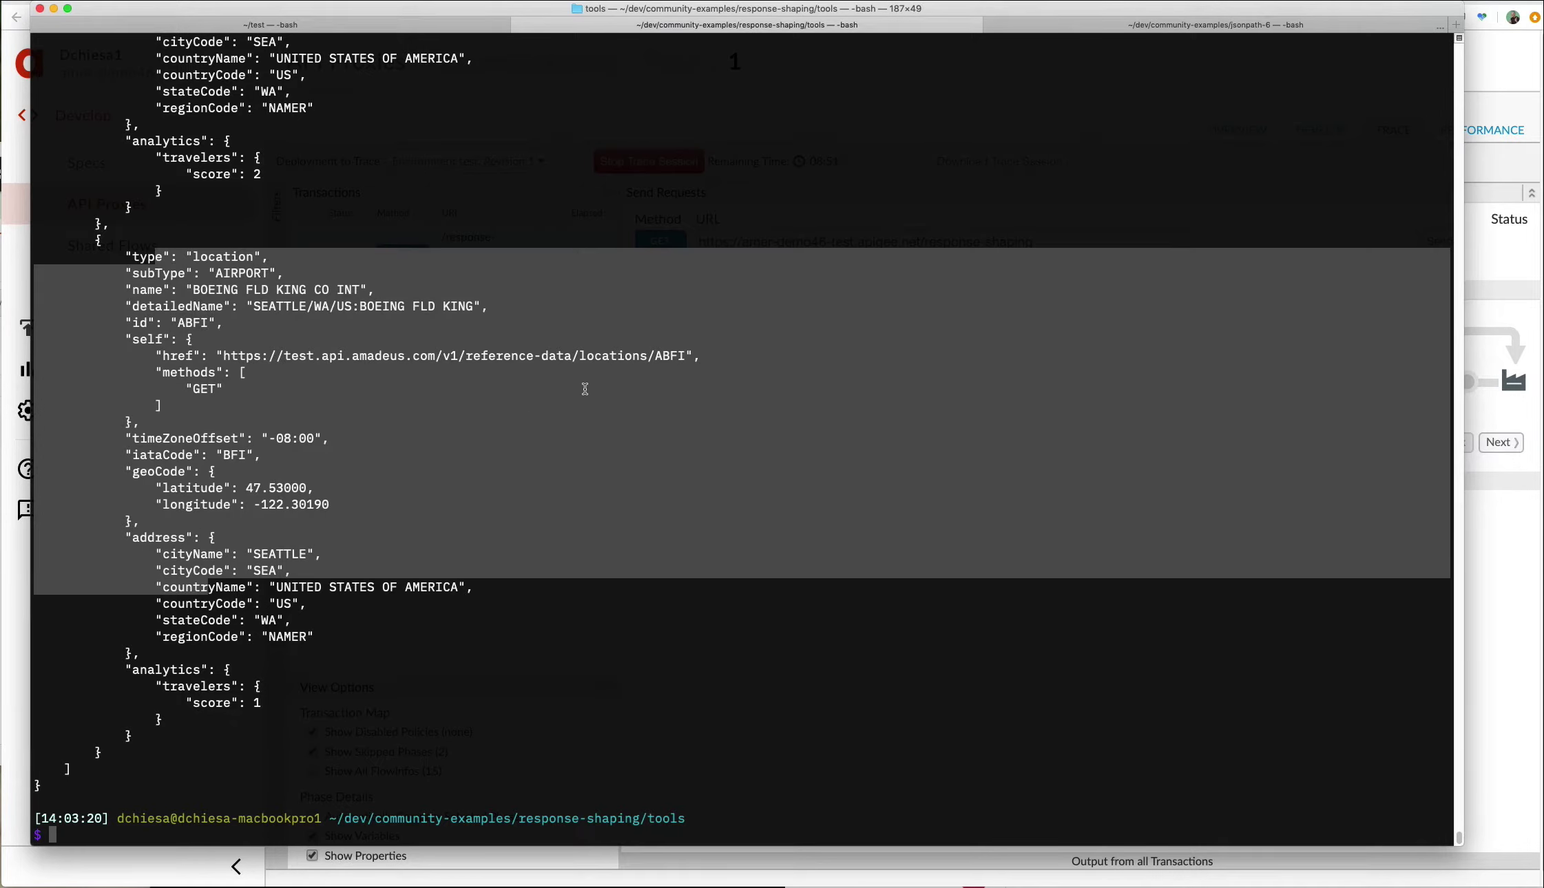
Rerun the curl request against iata-t2 and highlight the trimmed SEA airport entry.
key(Up)
key(alt+Left)
key(alt+Left)
key(alt+Left)
key(alt+Left)
key(Left)
key(Left)
key(Right)
key(BackSpace)
text(2)
key(Return)
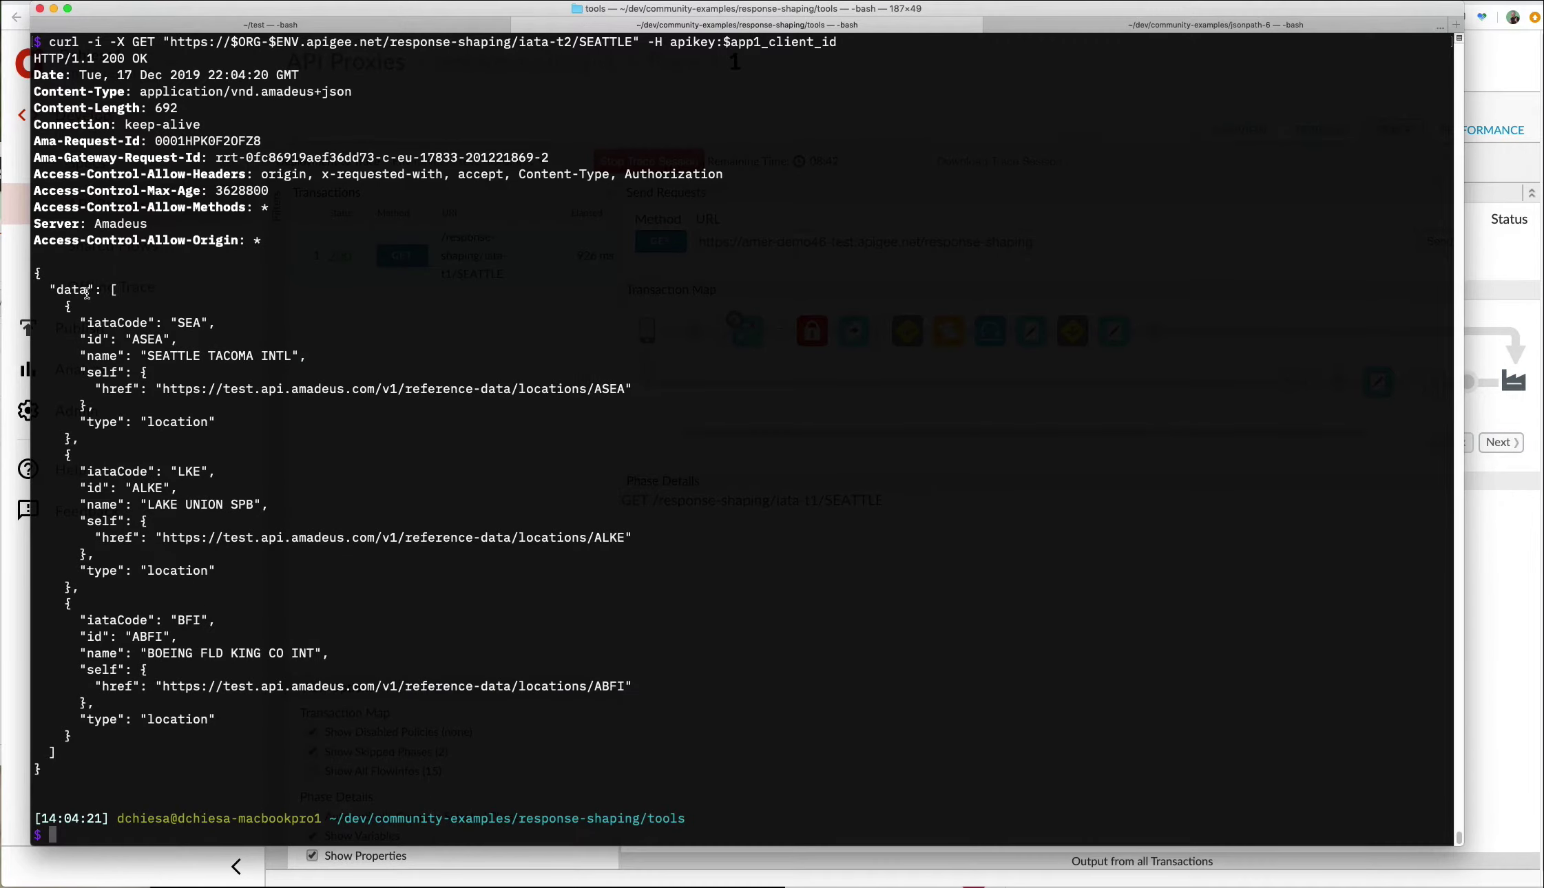
drag(45, 281, 149, 456)
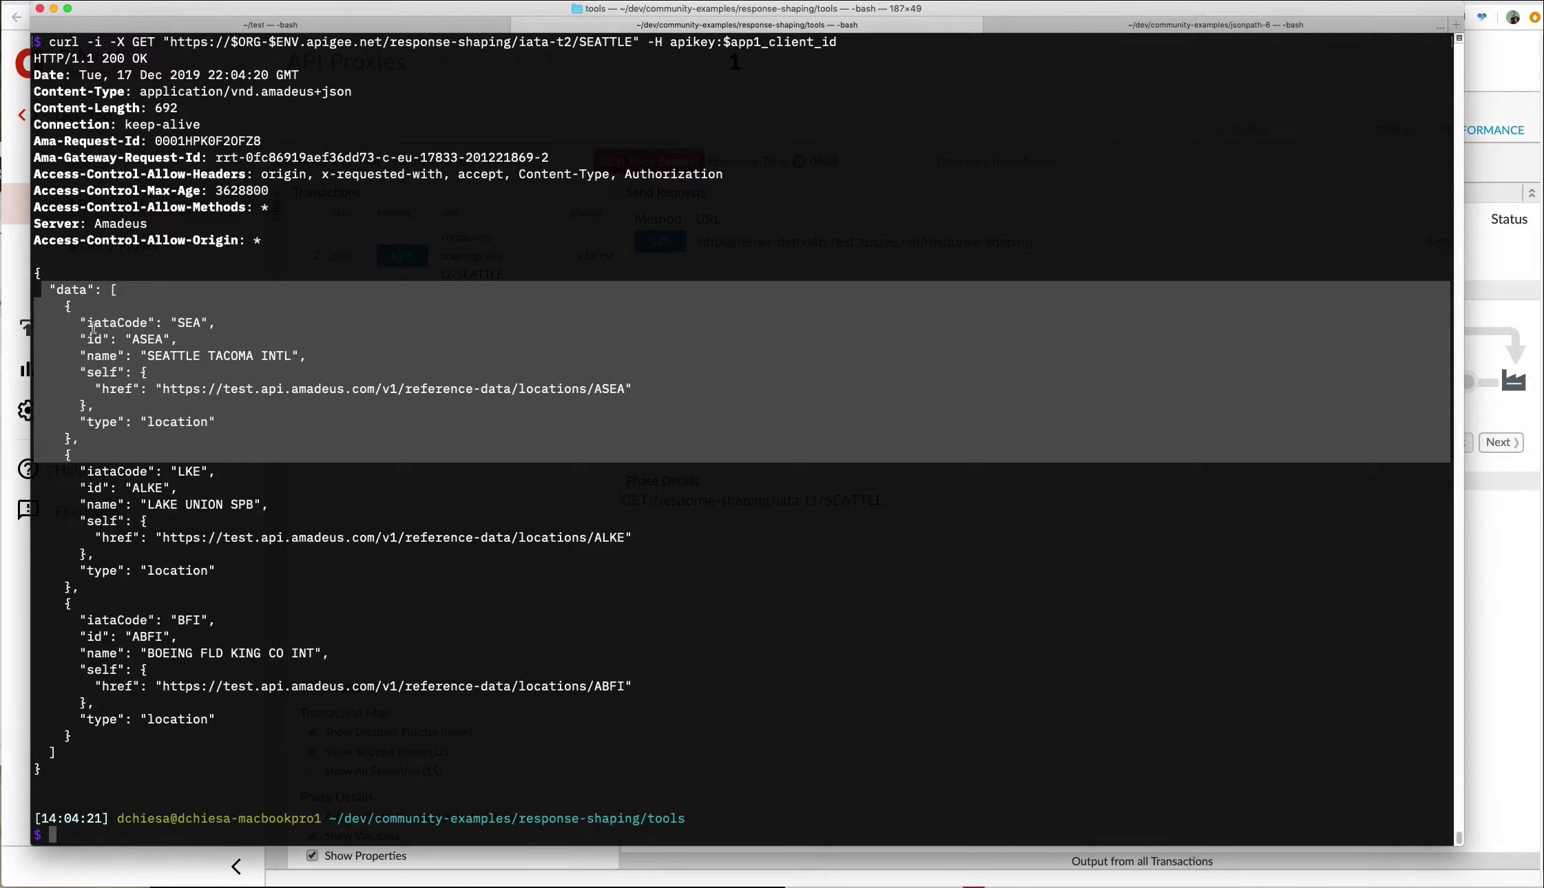
drag(86, 323, 249, 427)
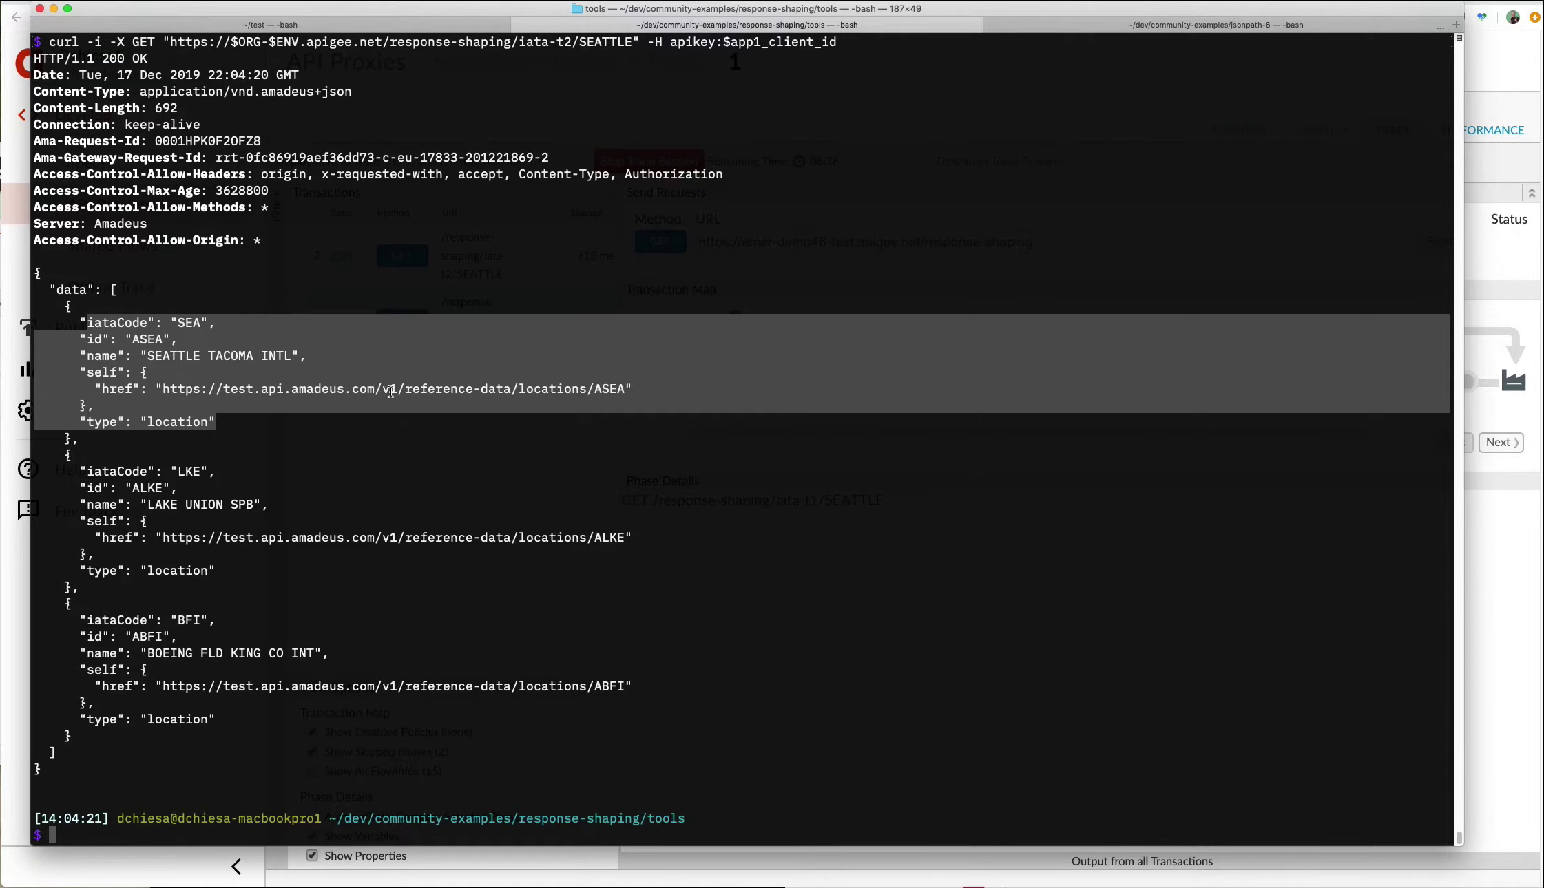
Rerun the request with app2's API key and highlight its first airport entry.
key(Up)
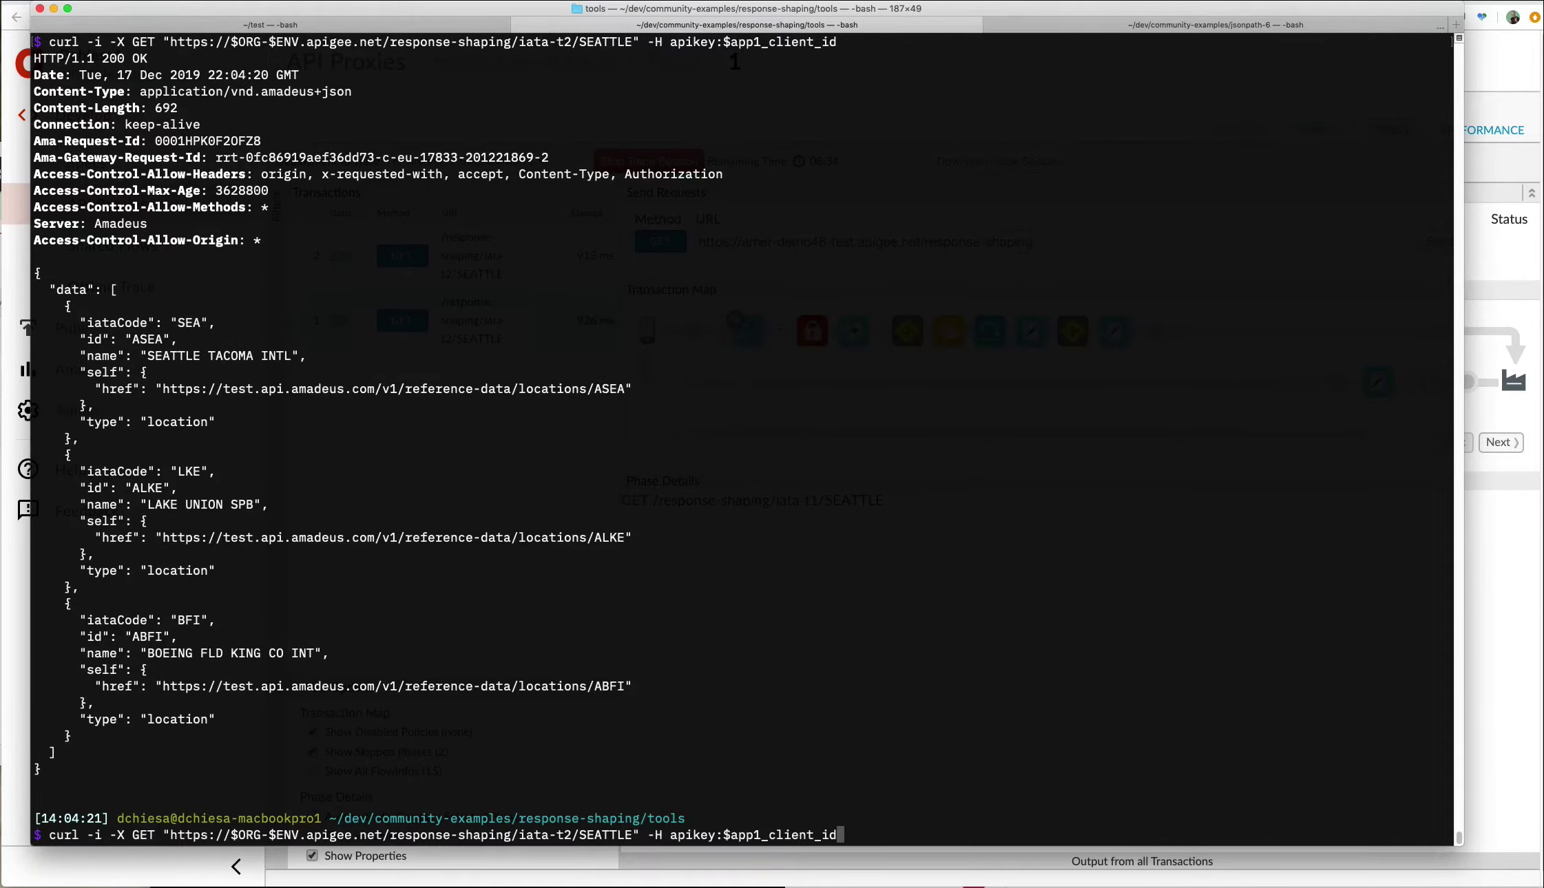
key(Left)
key(Left)
key(Left)
key(Left)
key(Left)
key(Left)
key(Left)
key(Left)
key(Left)
key(Left)
key(Return)
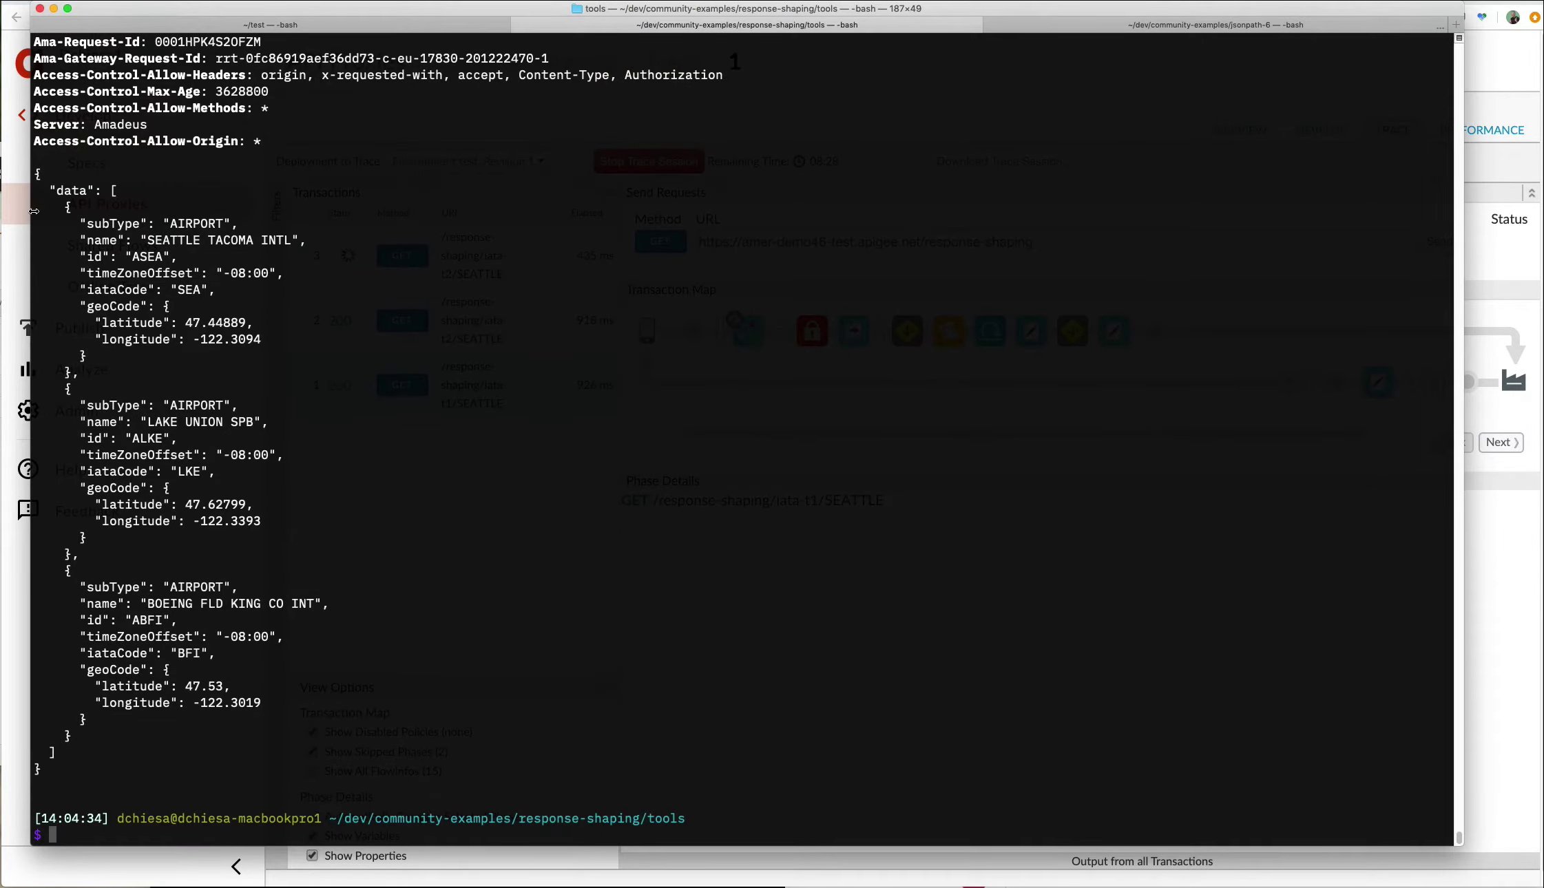
drag(56, 205, 337, 376)
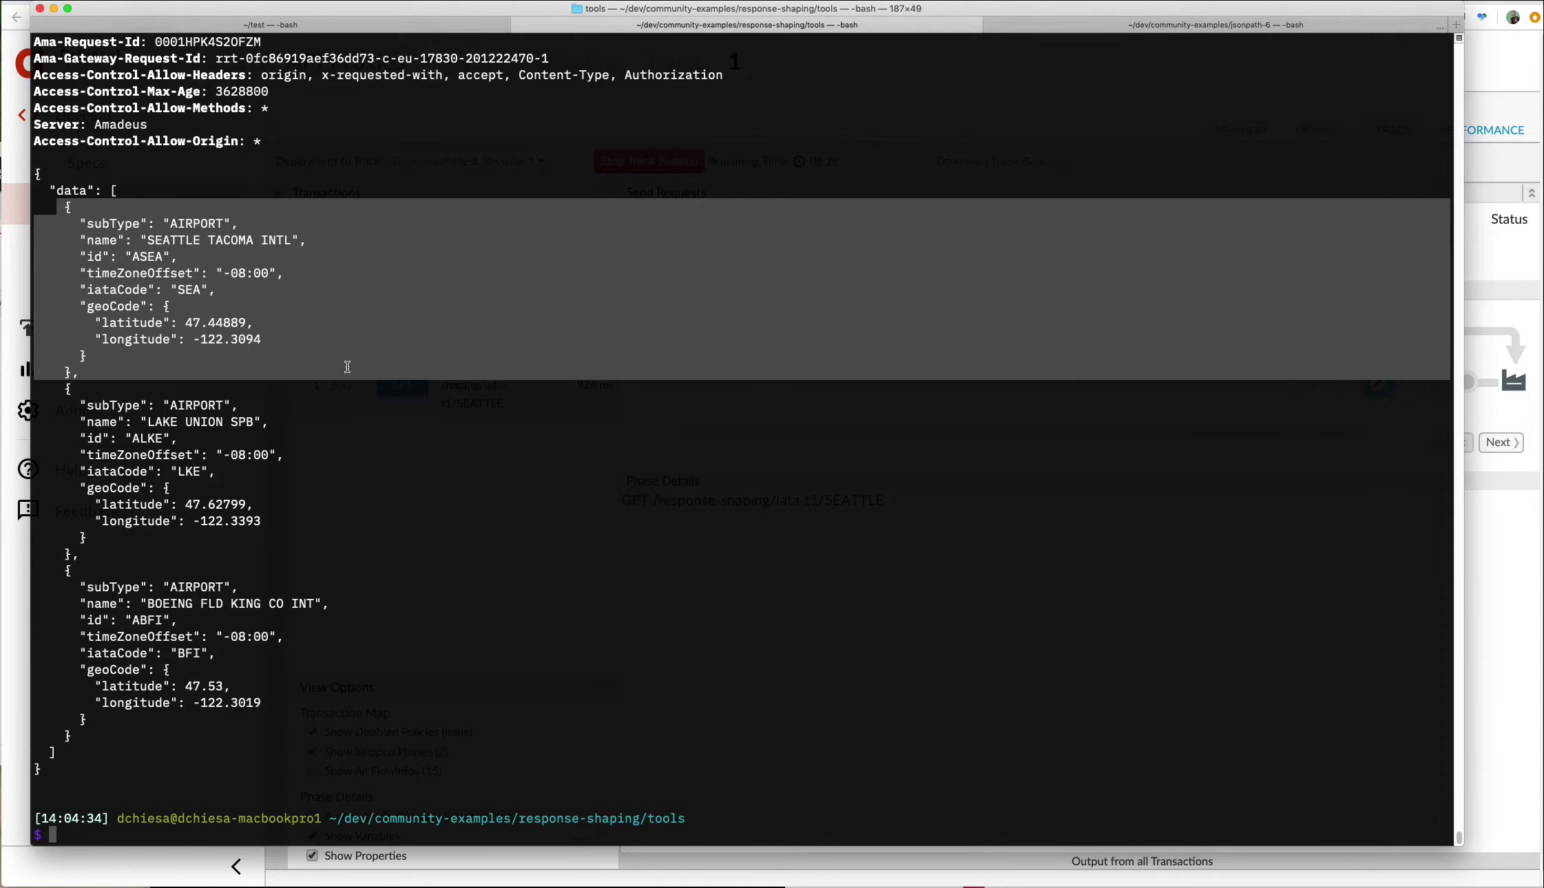
Rerun the request against iata-t3, highlight the first airport's address fields, and return to Apigee.
key(Up)
key(Left)
key(Left)
key(Left)
key(Left)
key(Left)
key(Left)
key(Left)
key(Left)
key(Left)
key(alt+Left)
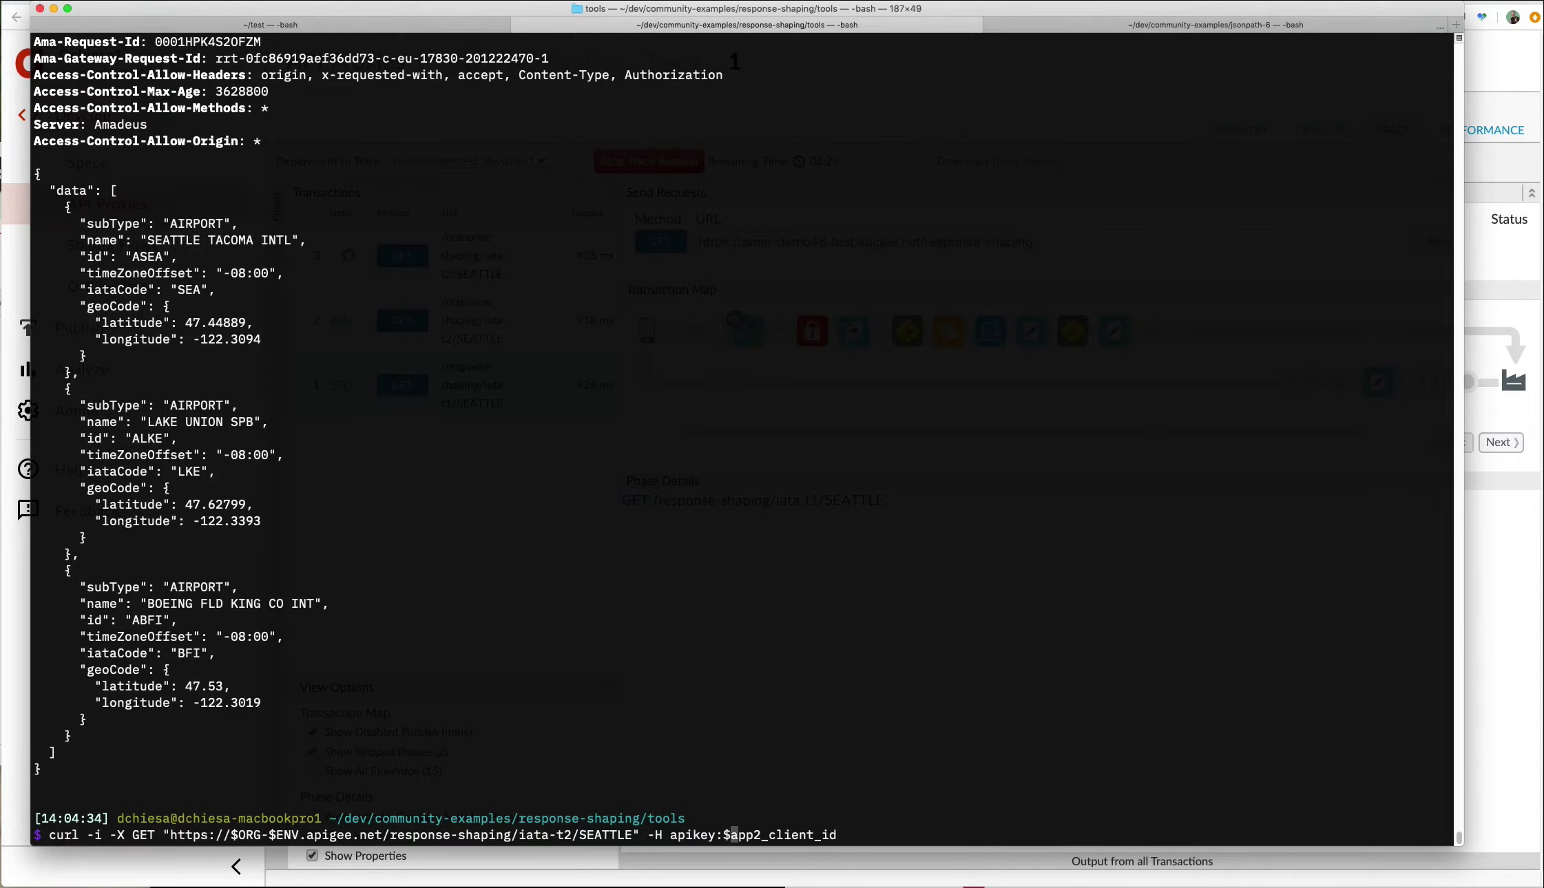
key(alt+Left)
key(alt+Left)
key(alt+Left)
key(Left)
key(BackSpace)
text(3)
key(Return)
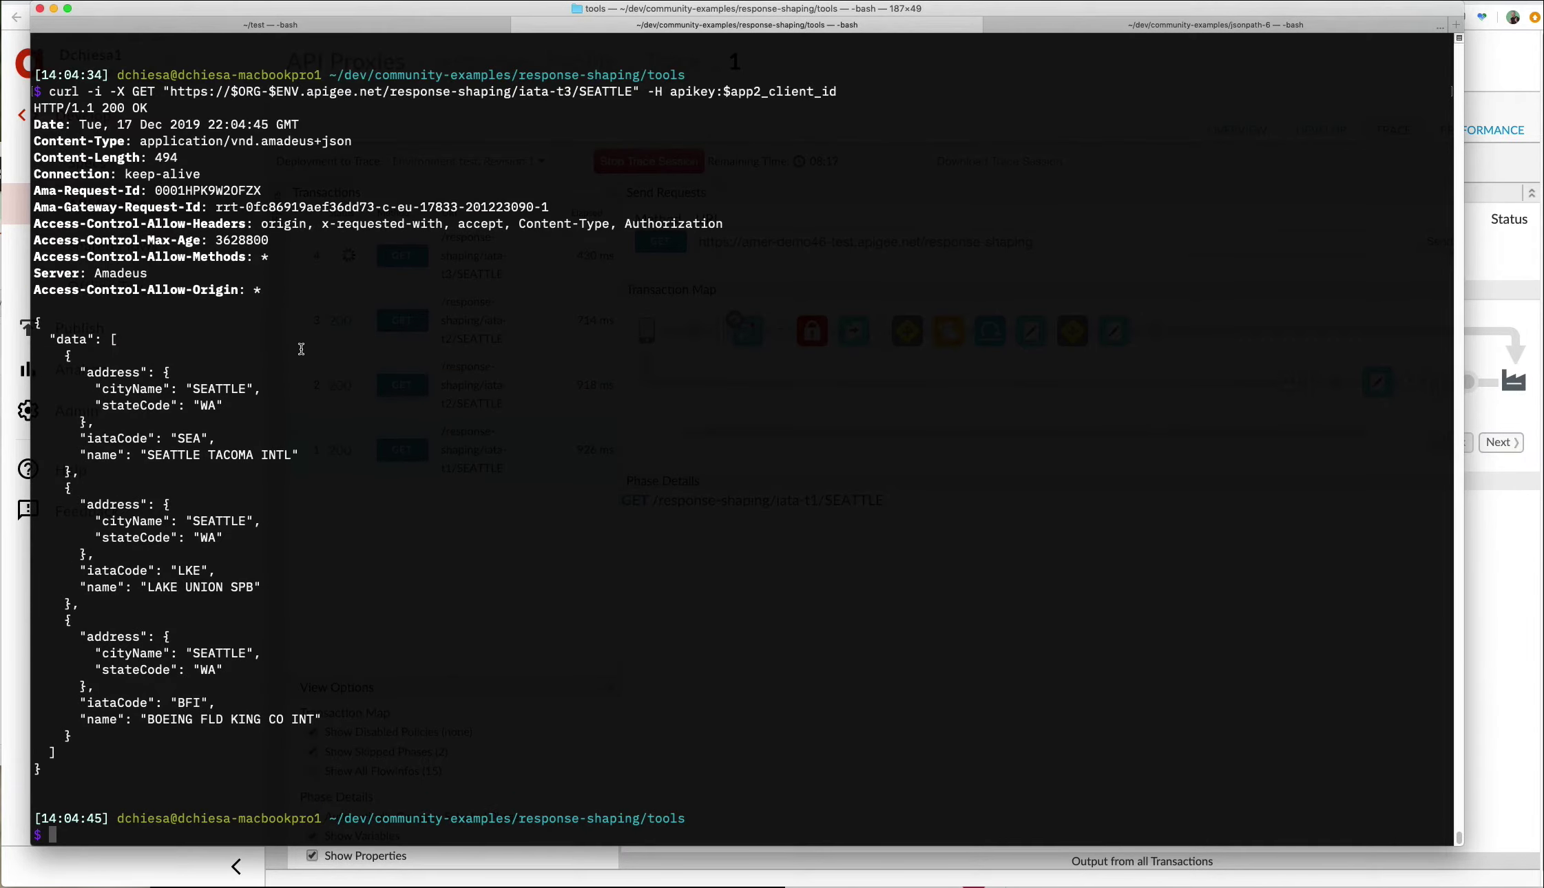
drag(63, 356, 221, 456)
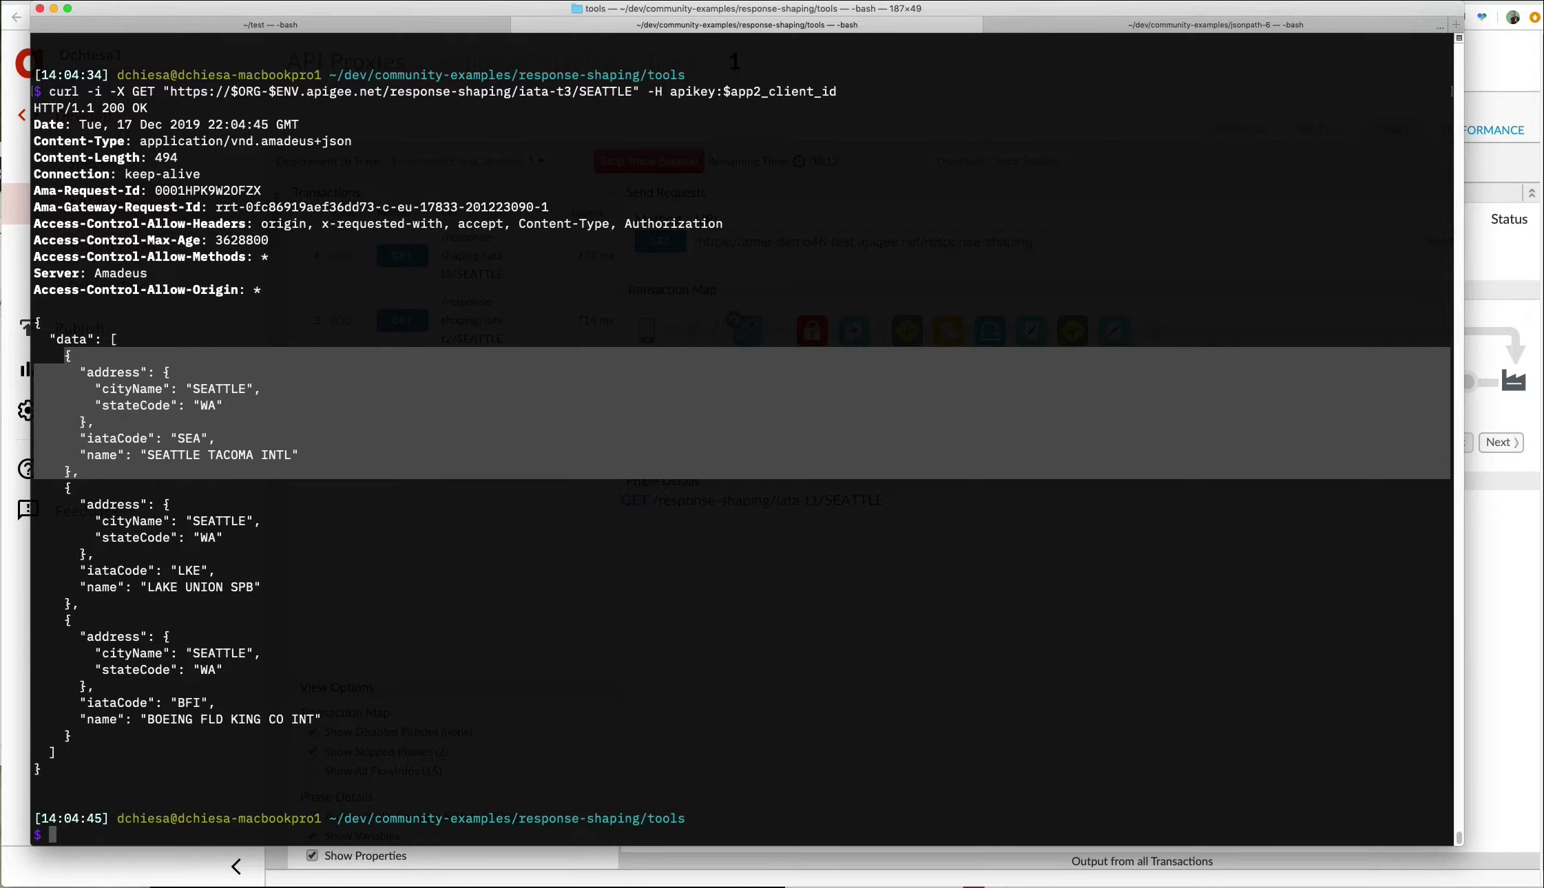
key(super+Tab)
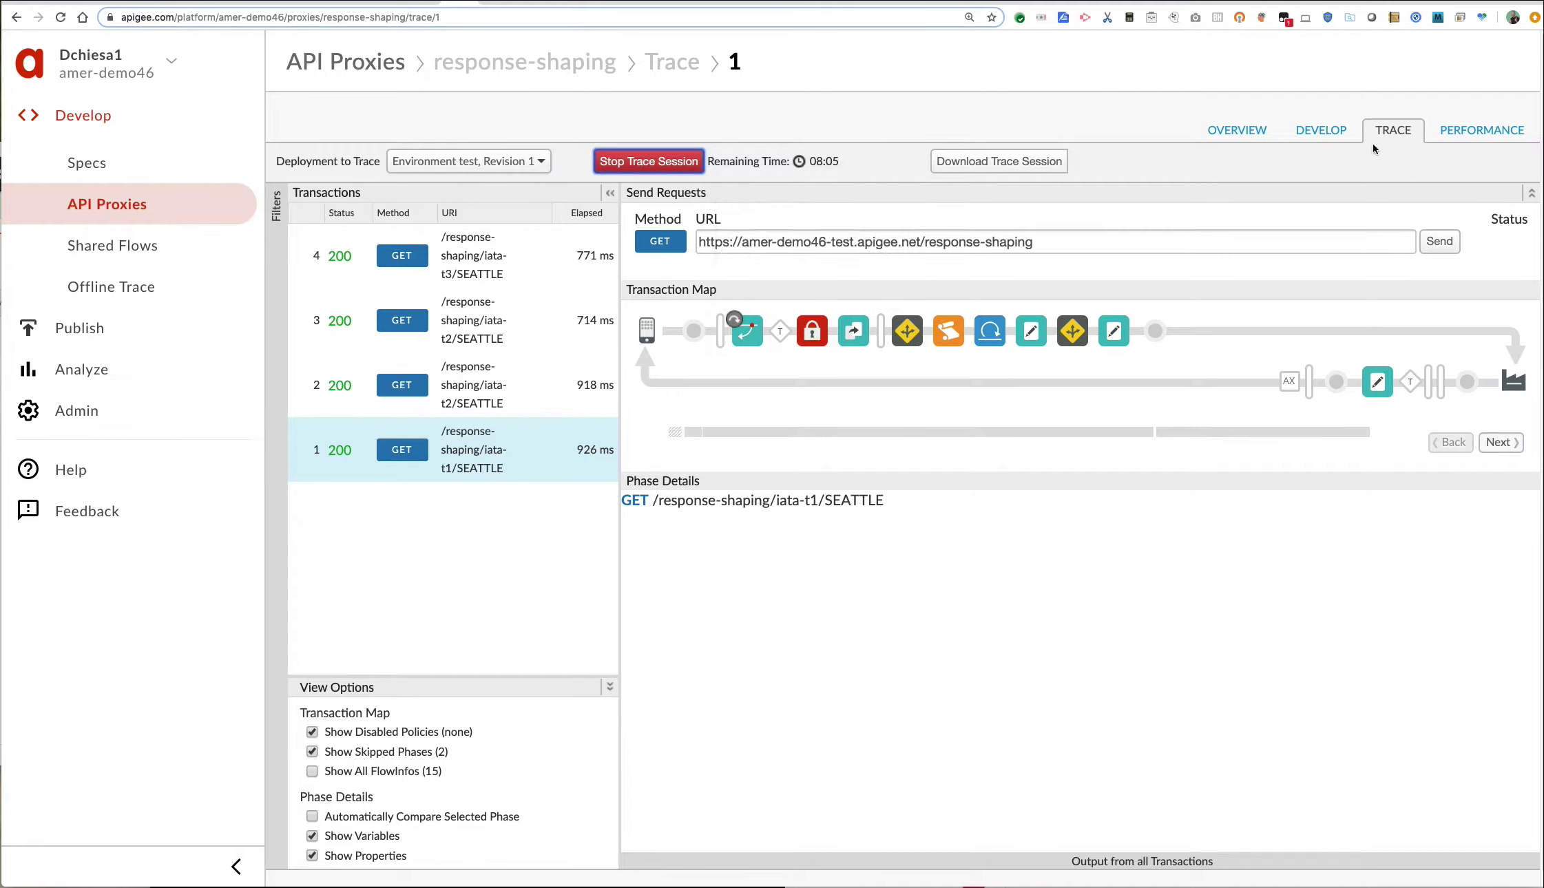
In the DEVELOP view, browse endpoint1's passthrough, developer app and API Product flows.
click(1326, 134)
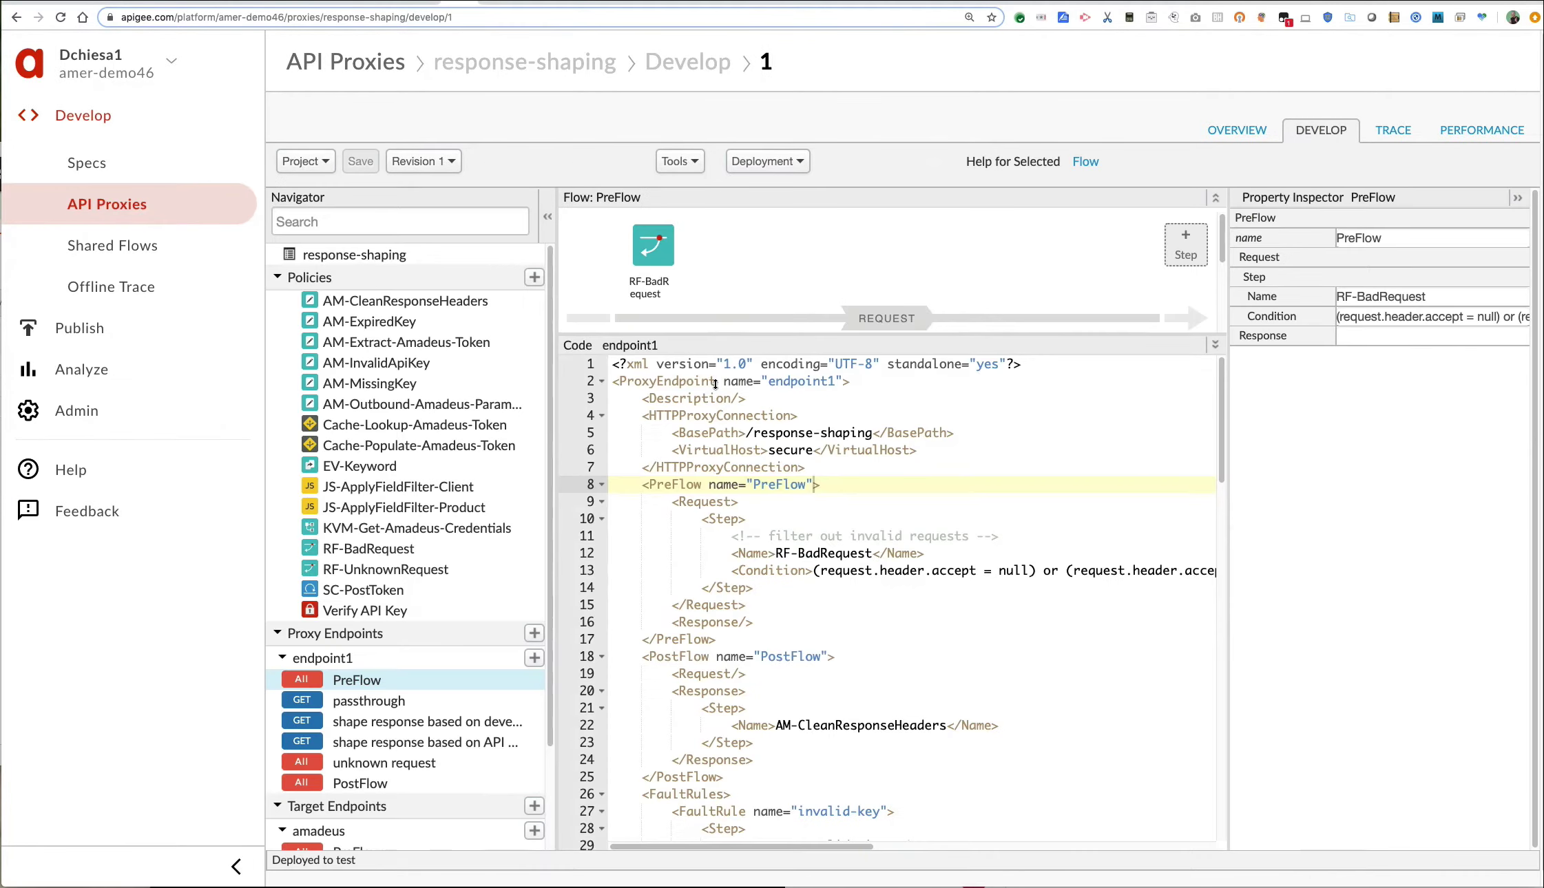
scroll(706, 559, down, 2)
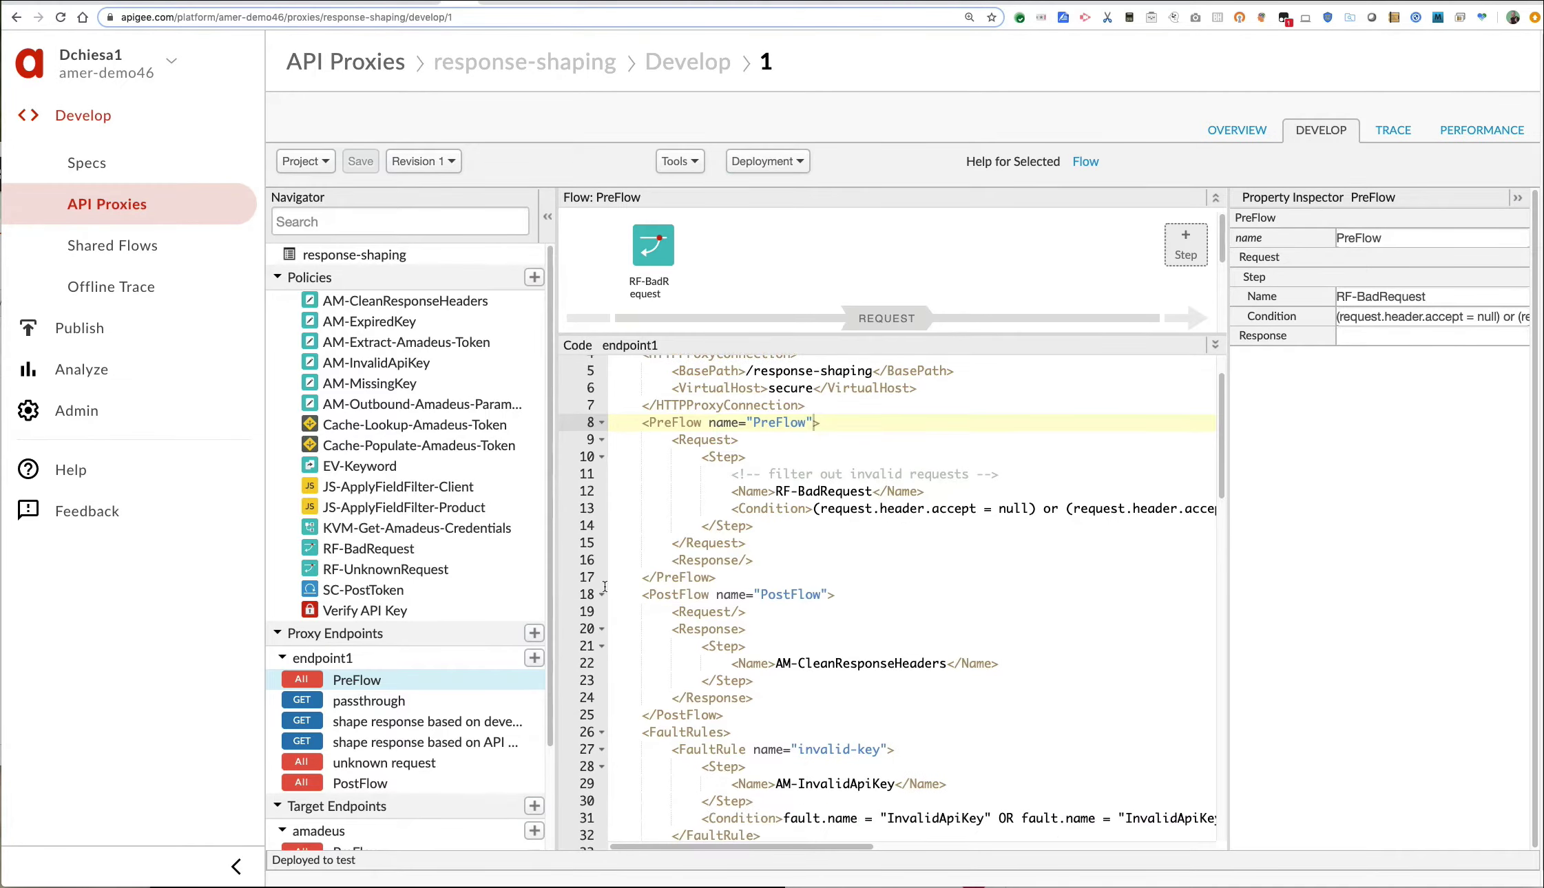
click(410, 703)
click(412, 721)
click(417, 742)
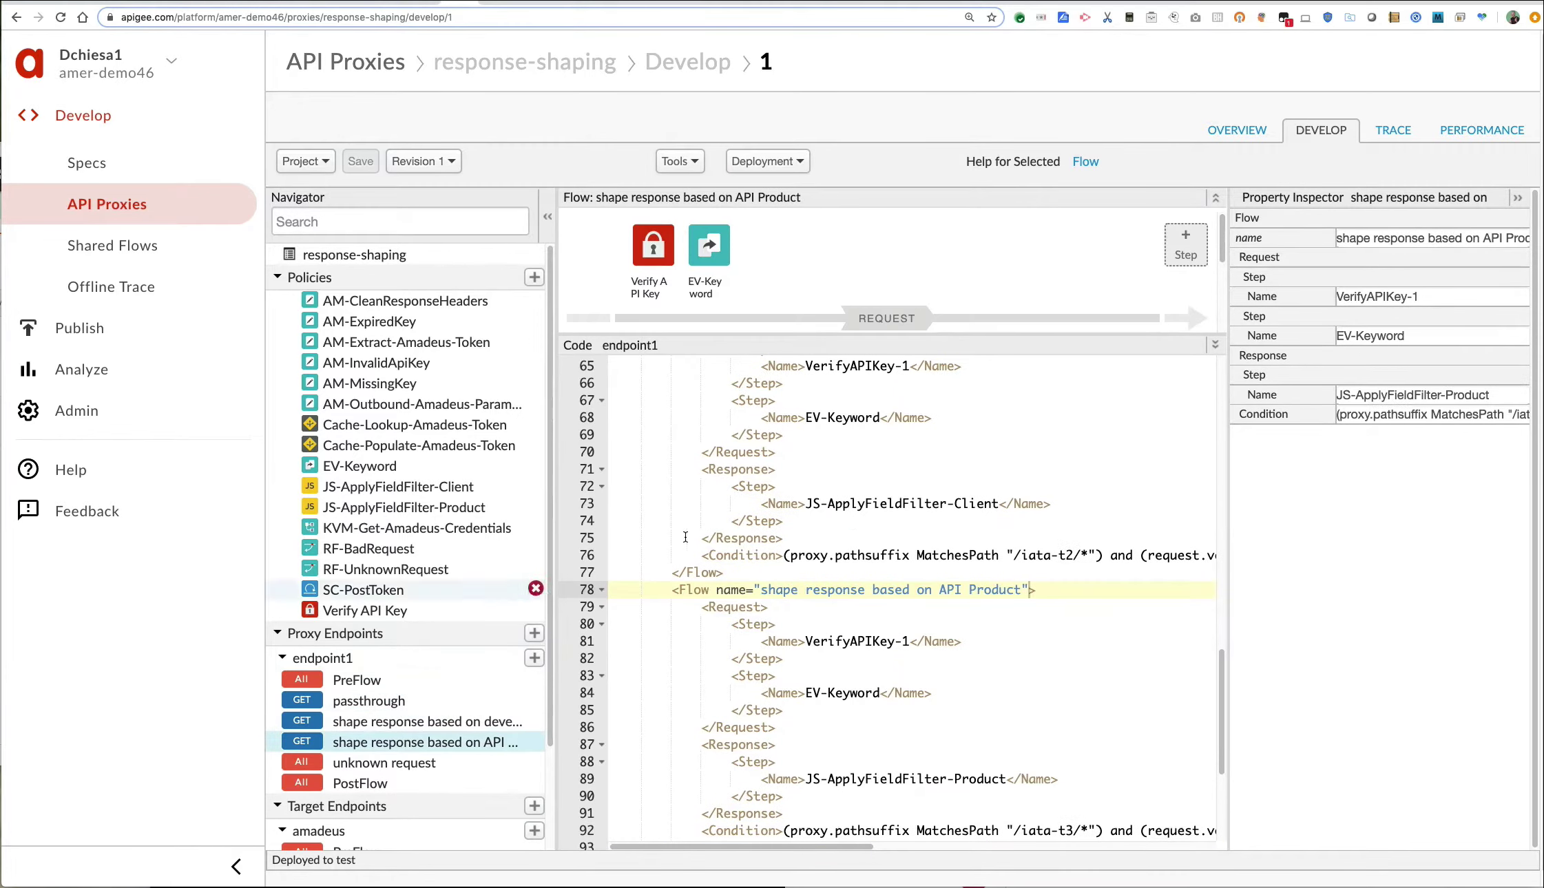
scroll(715, 590, up, 3)
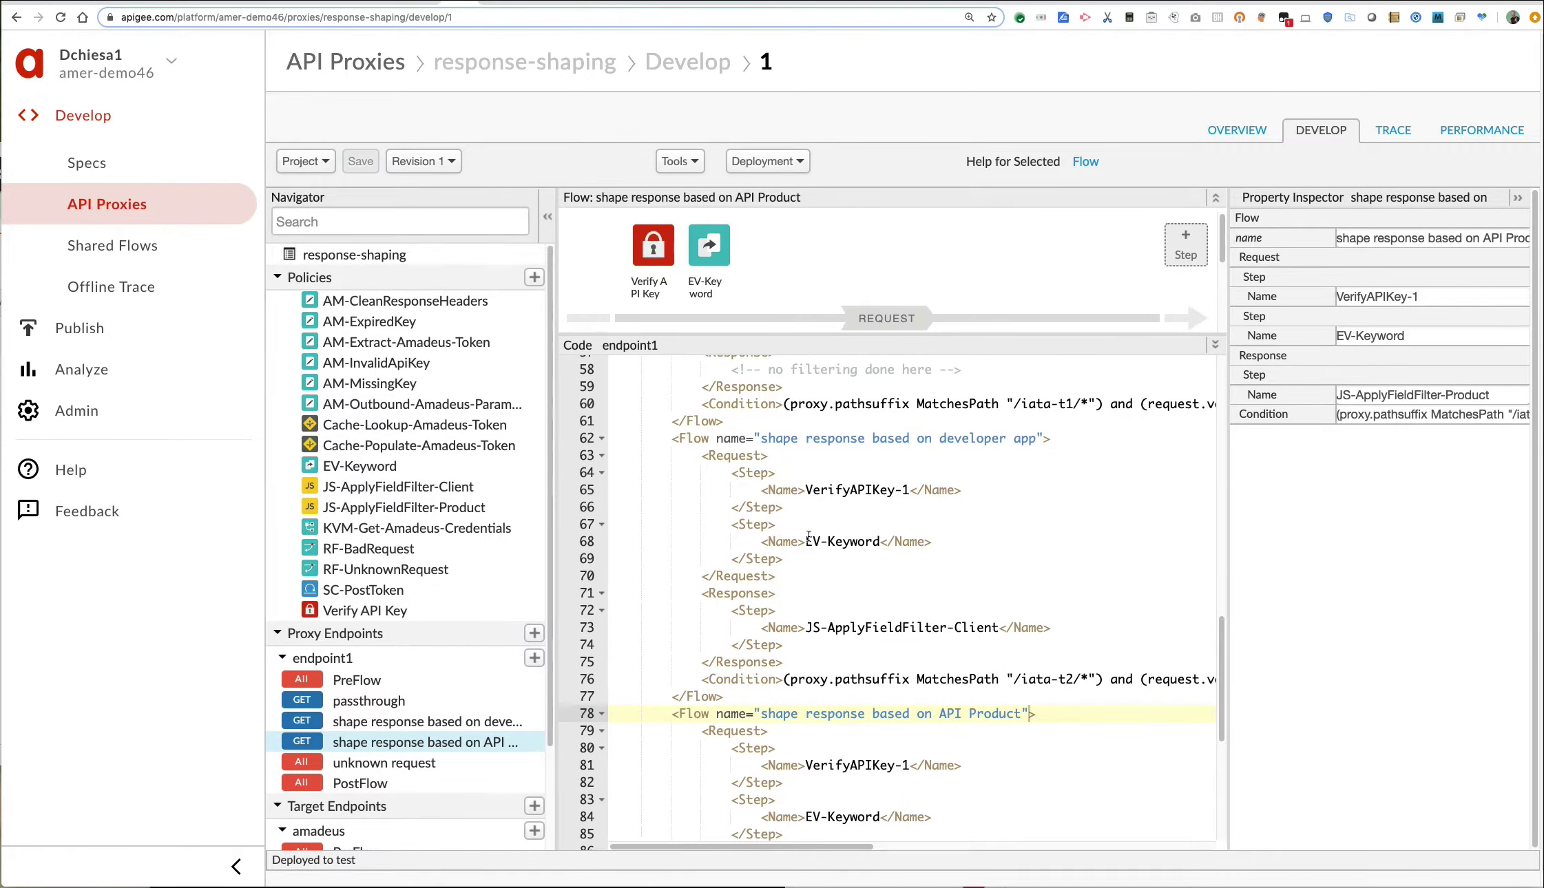
click(390, 726)
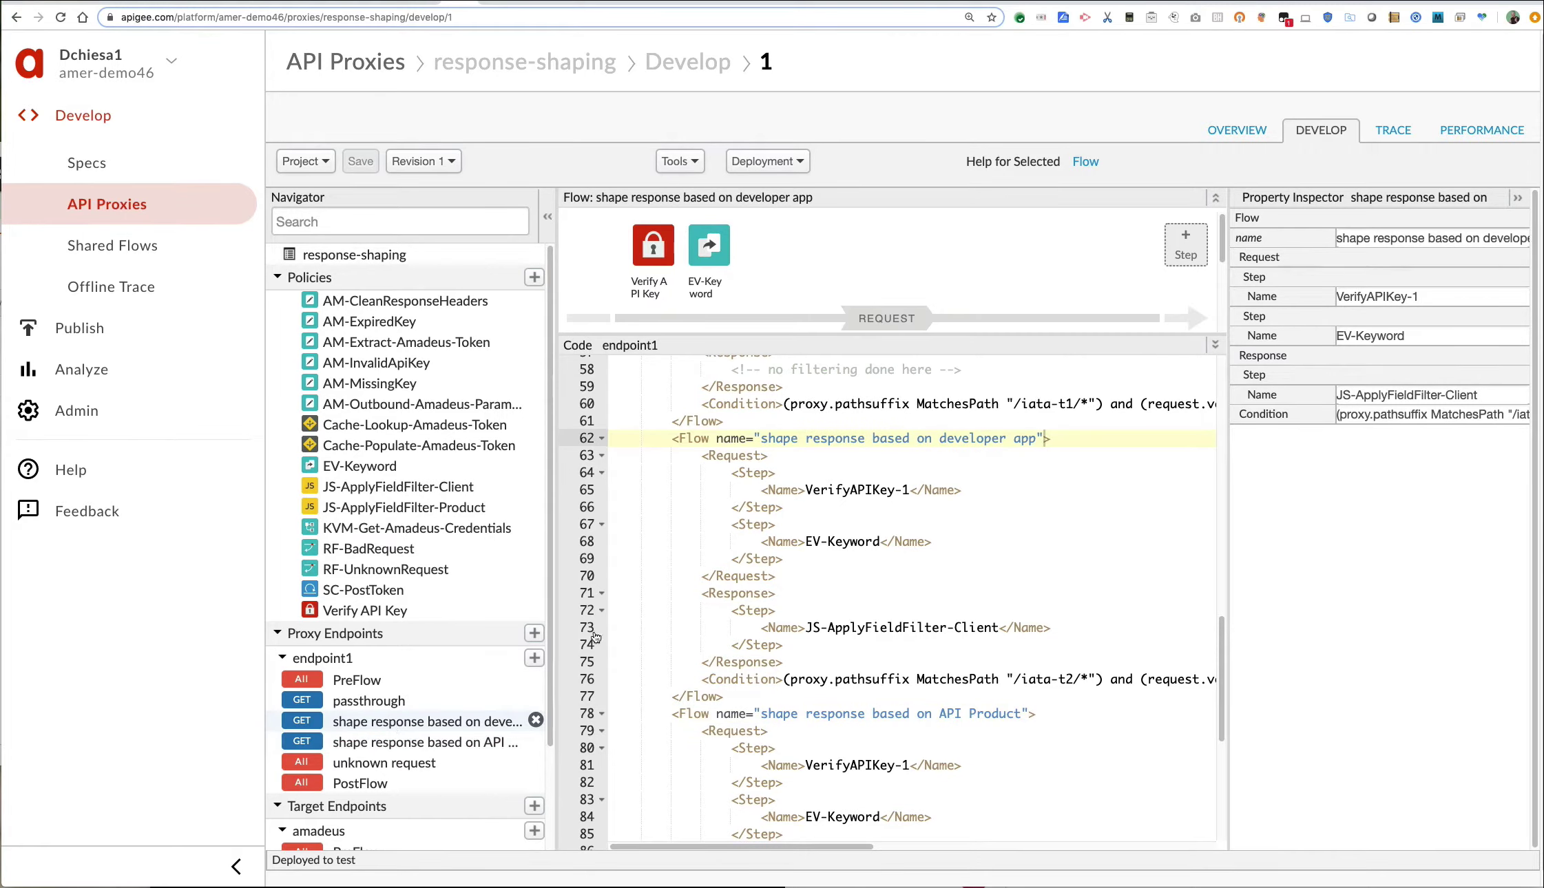
drag(785, 441, 1007, 440)
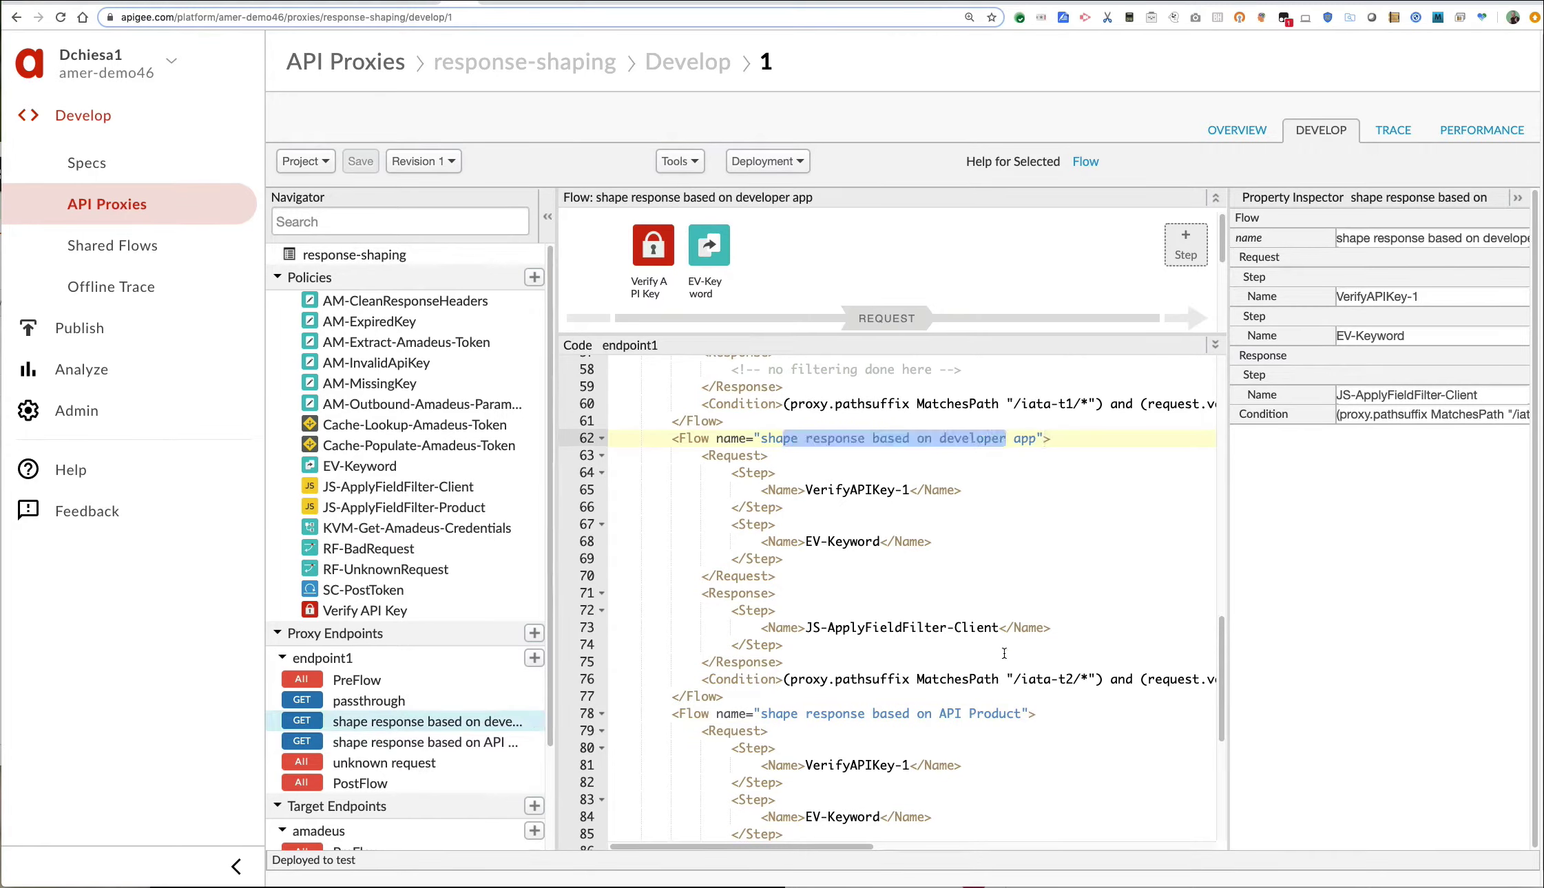
drag(946, 715, 1006, 715)
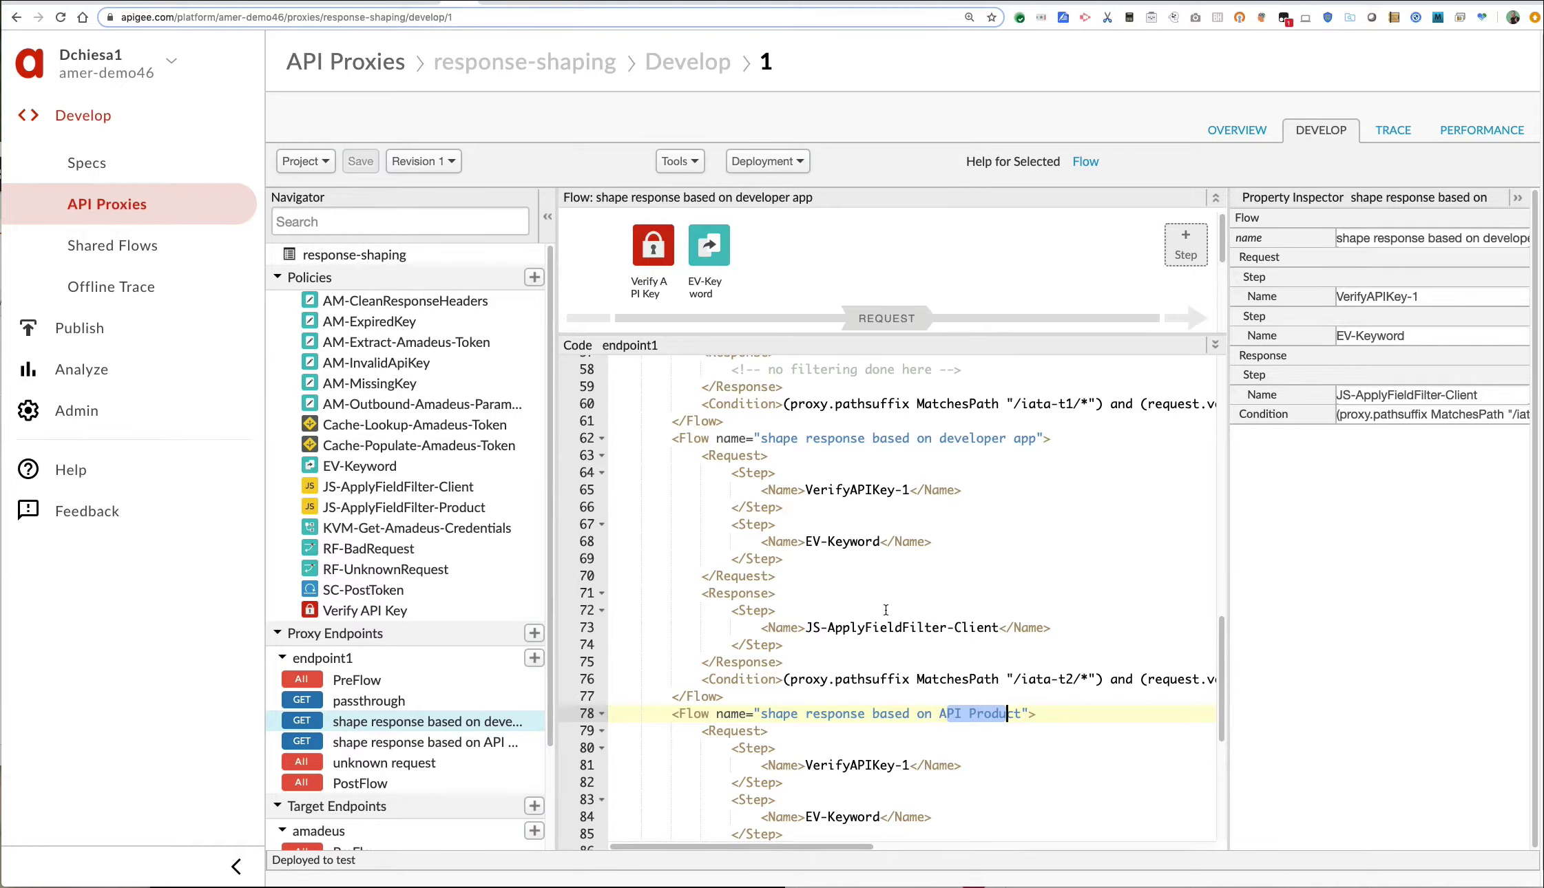
click(376, 851)
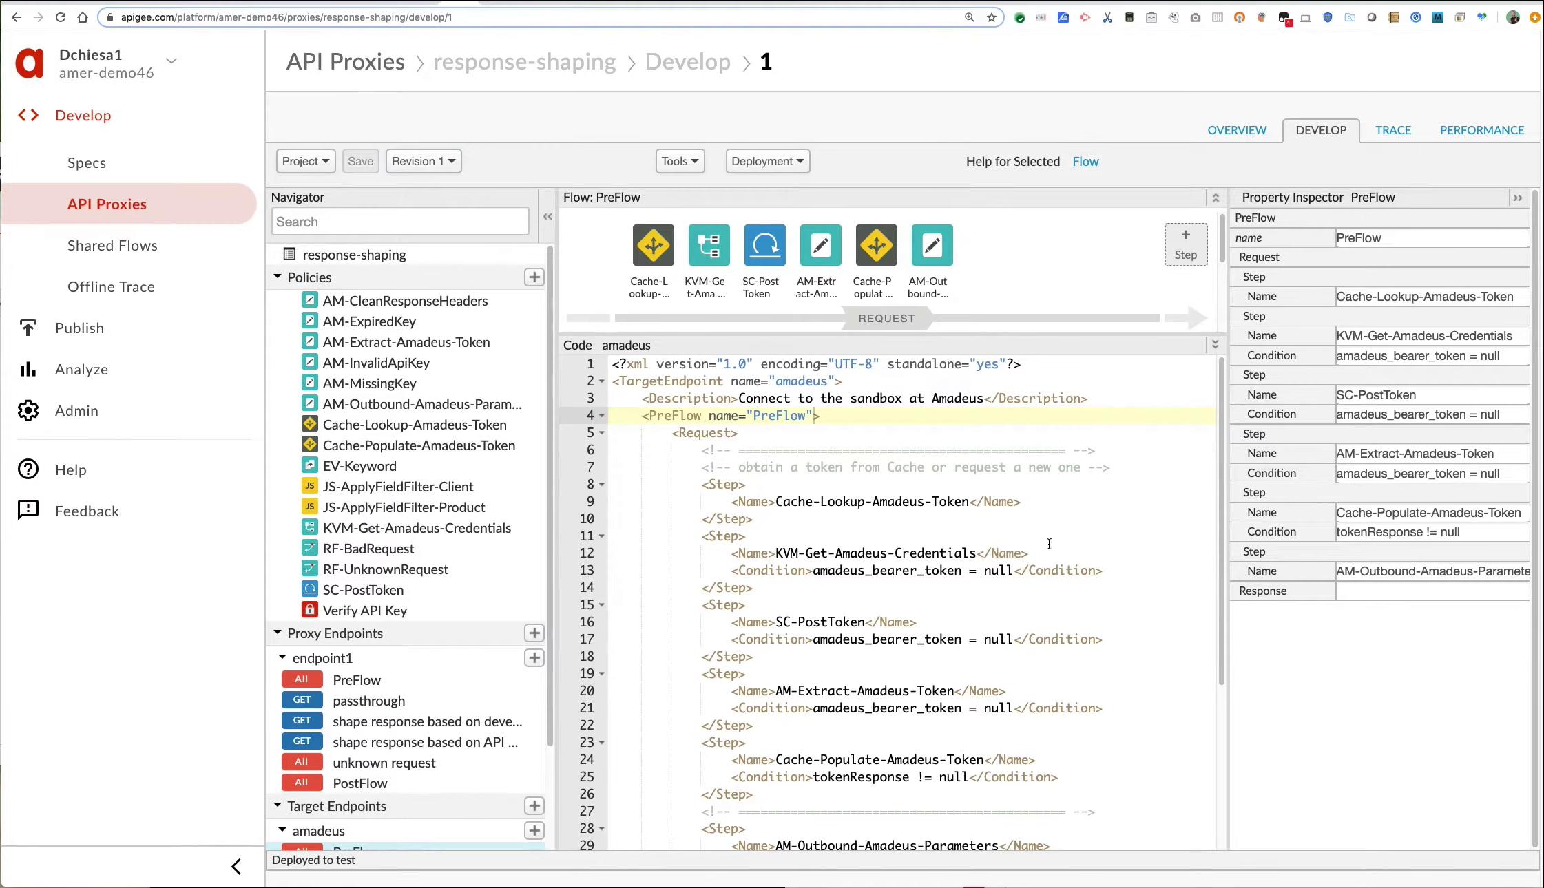
scroll(1049, 544, down, 5)
drag(807, 807, 1073, 807)
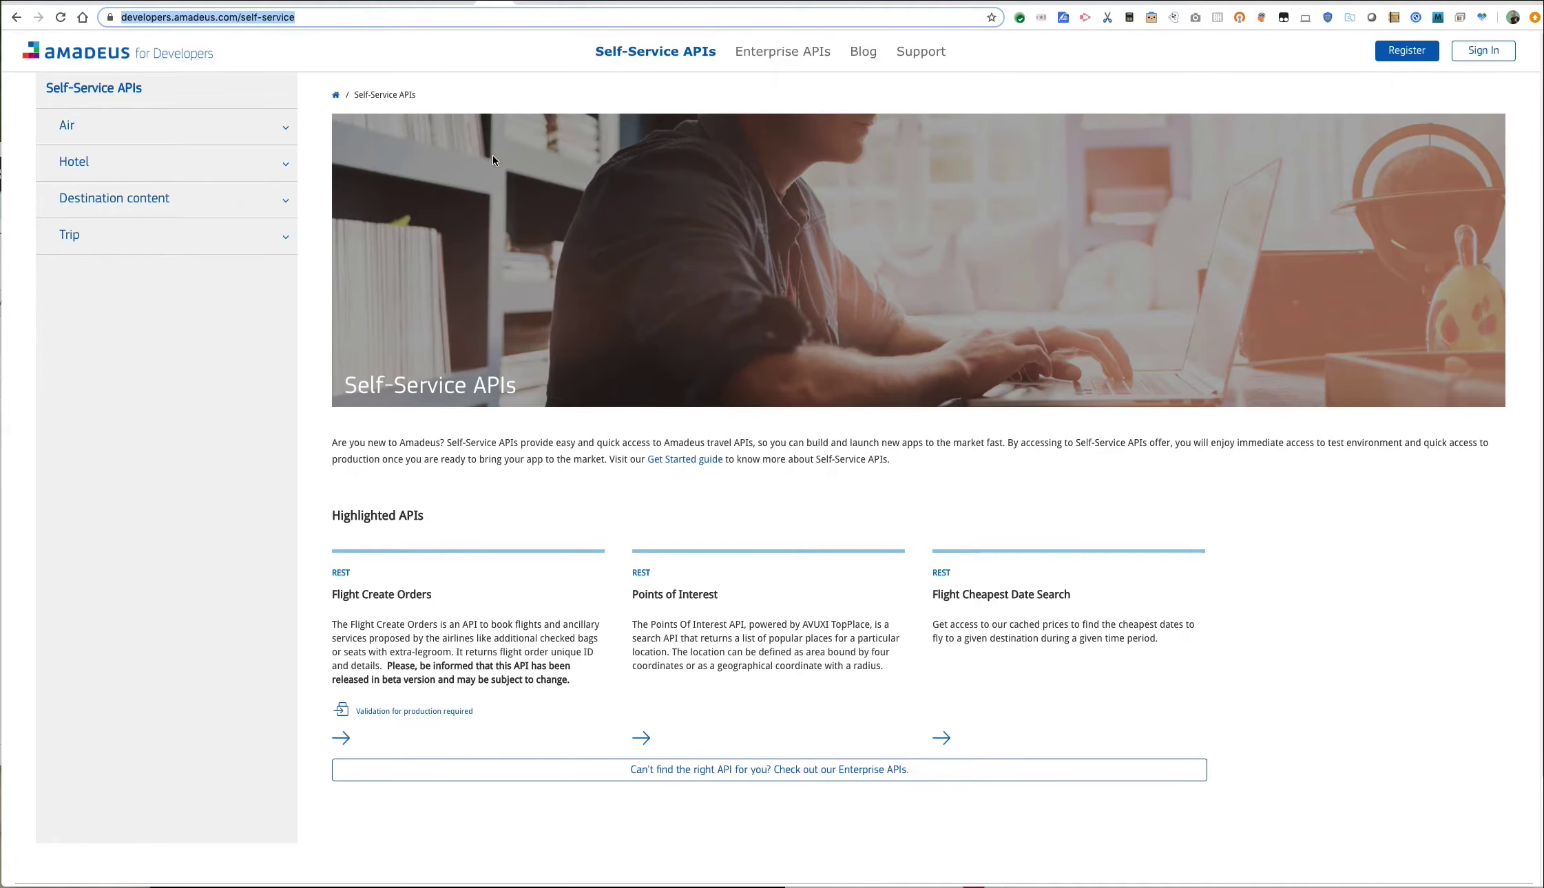
Navigate the Self-Service sidebar through Air > Utilities to the Airport & City Search page.
mouse_move(668, 69)
mouse_move(626, 51)
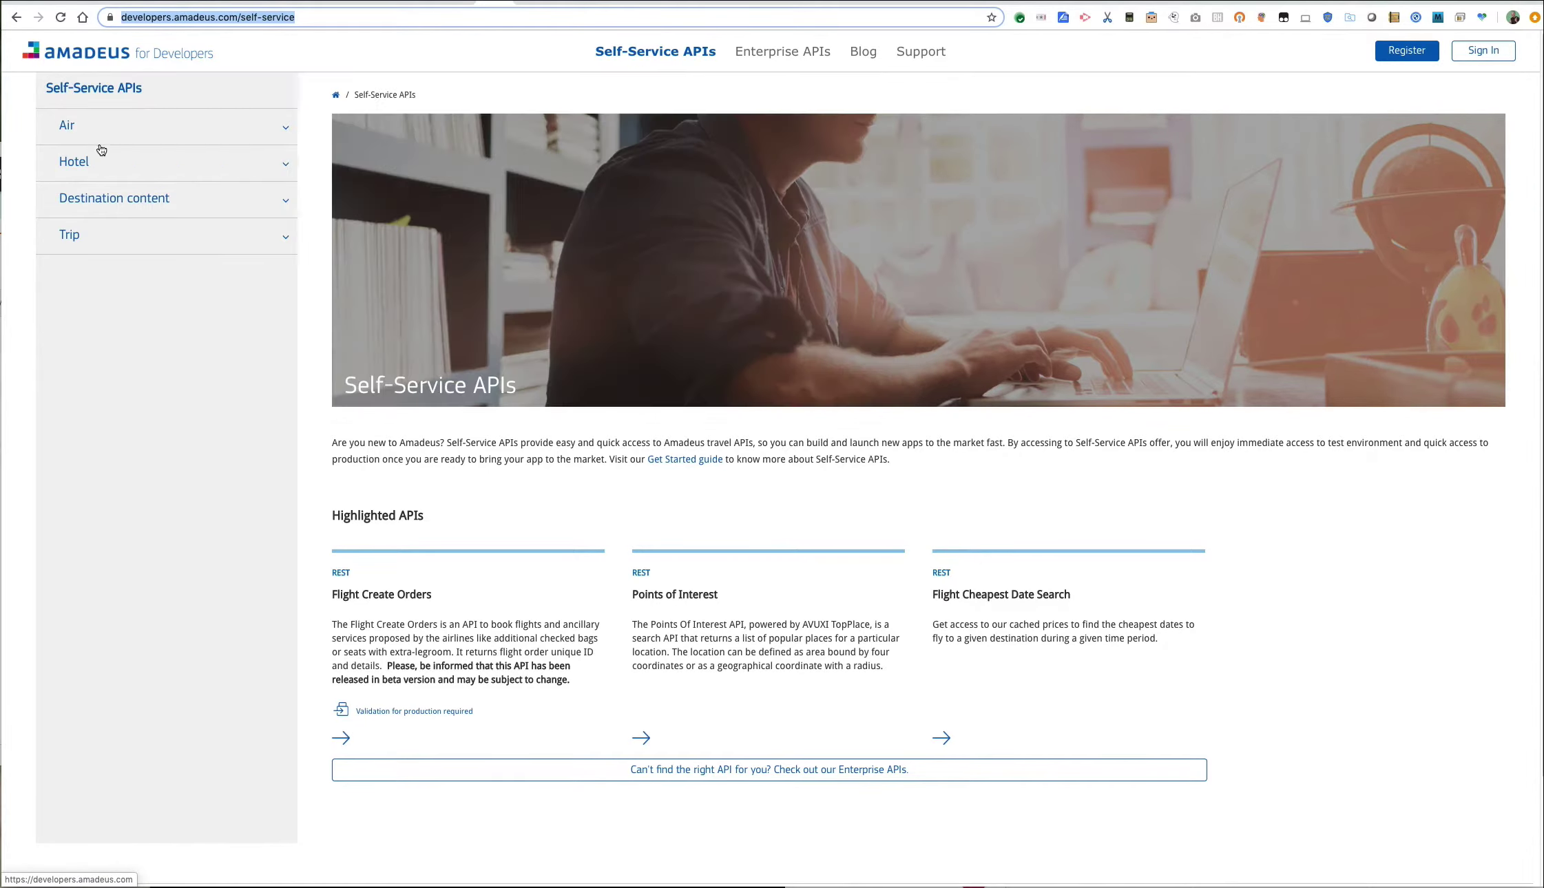
click(84, 165)
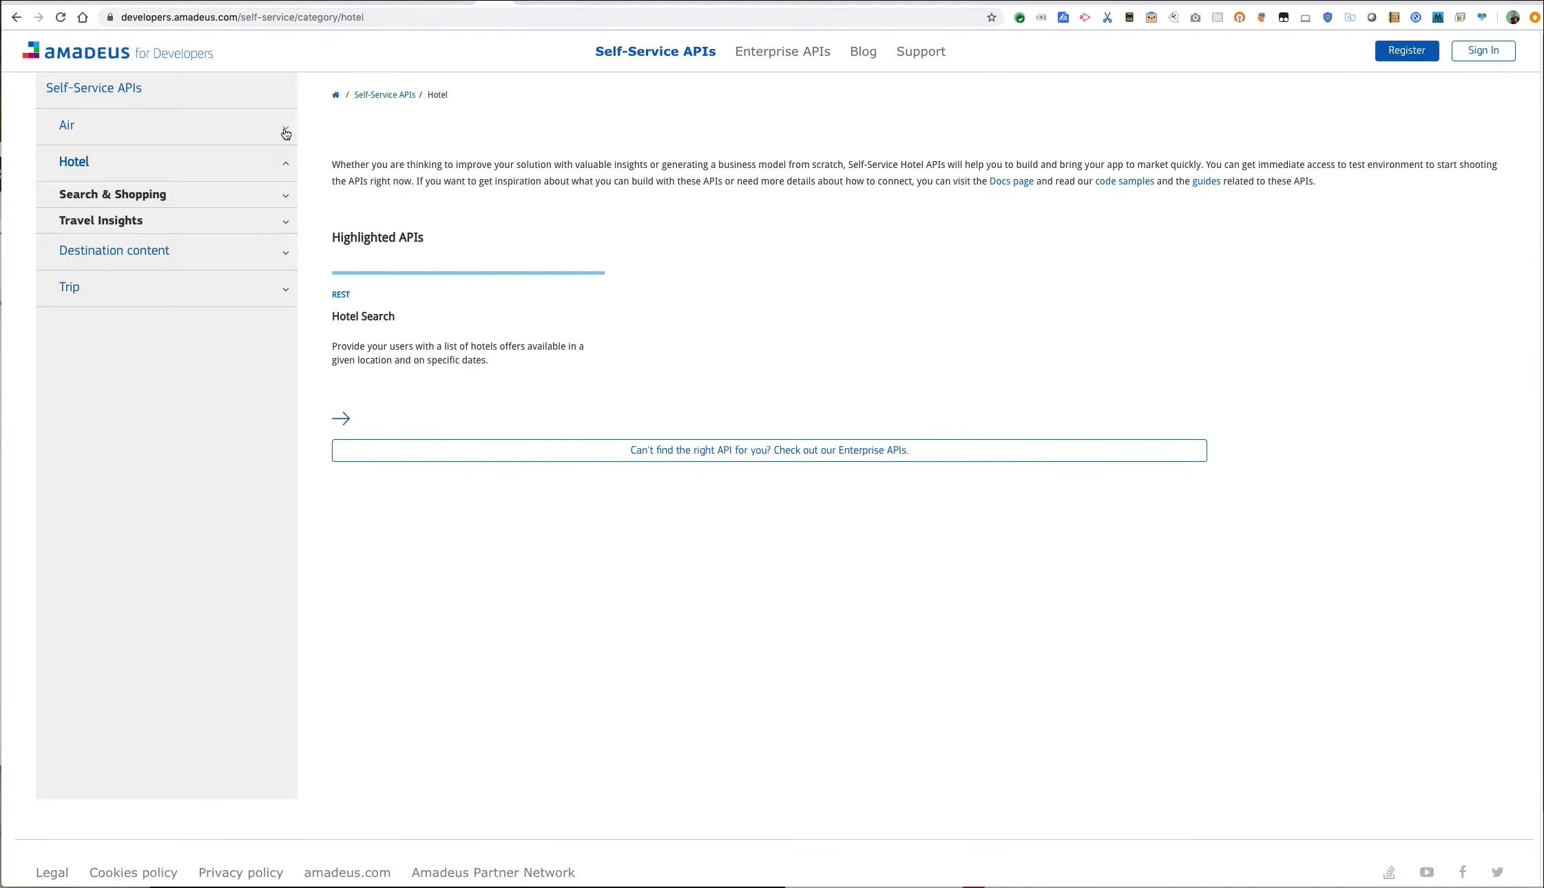
click(286, 131)
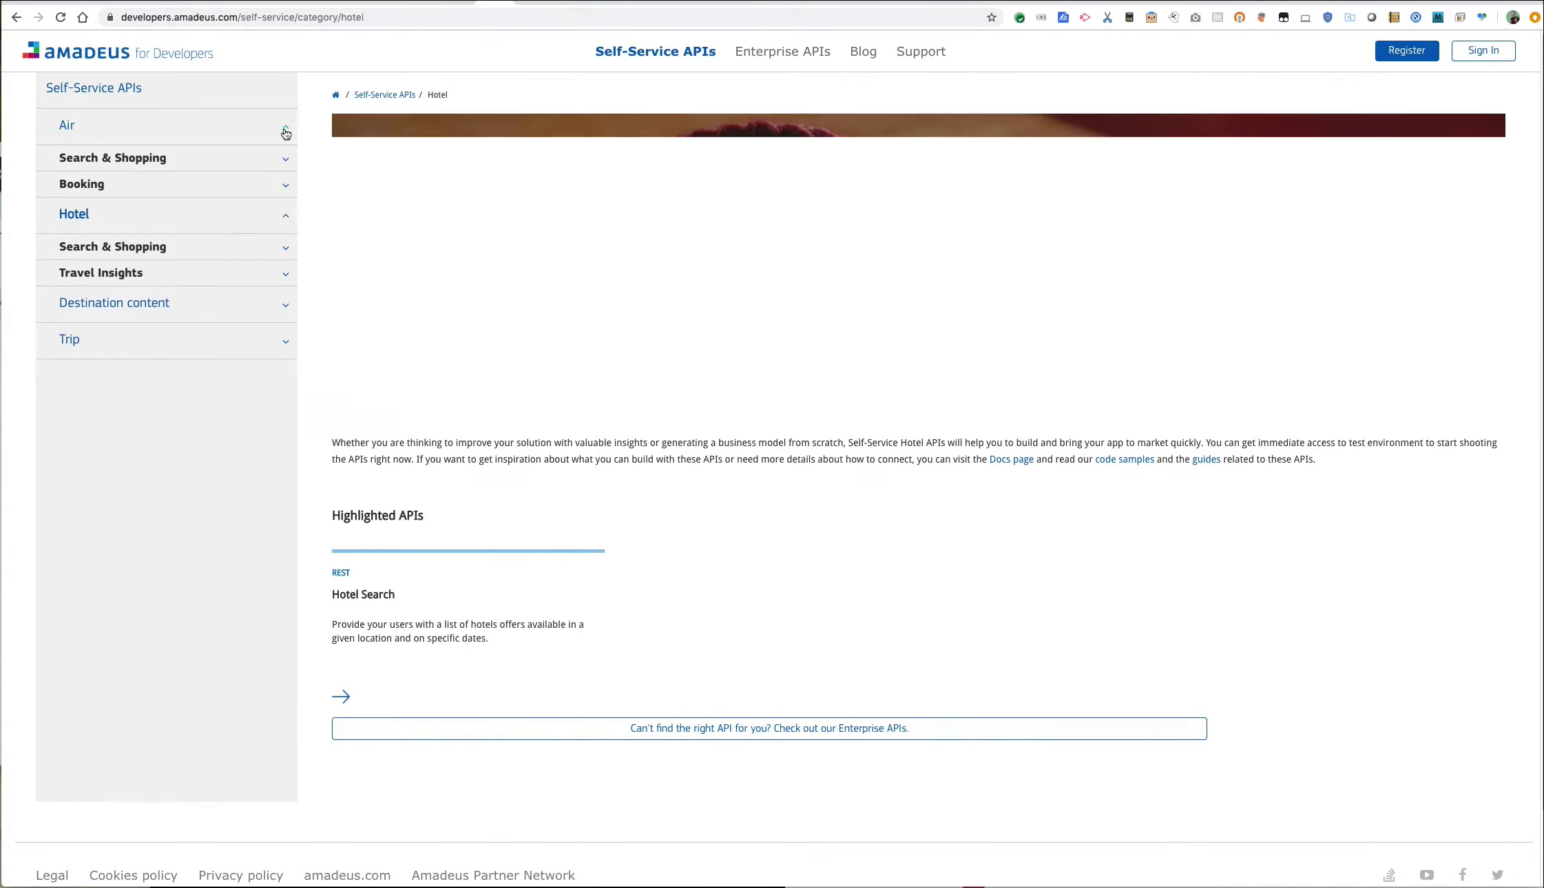
click(99, 265)
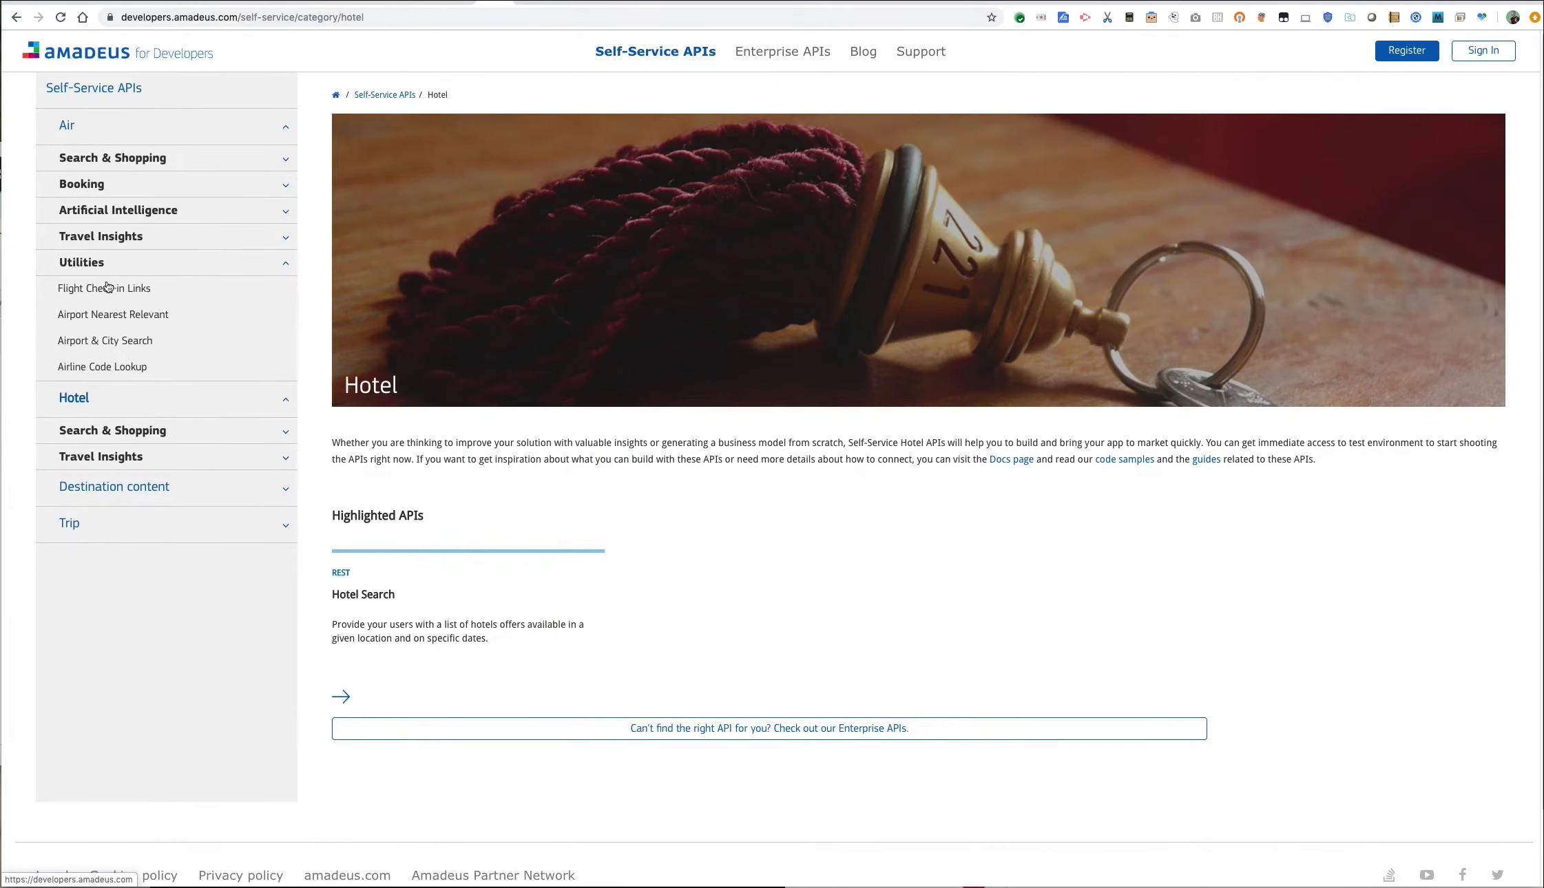
click(148, 340)
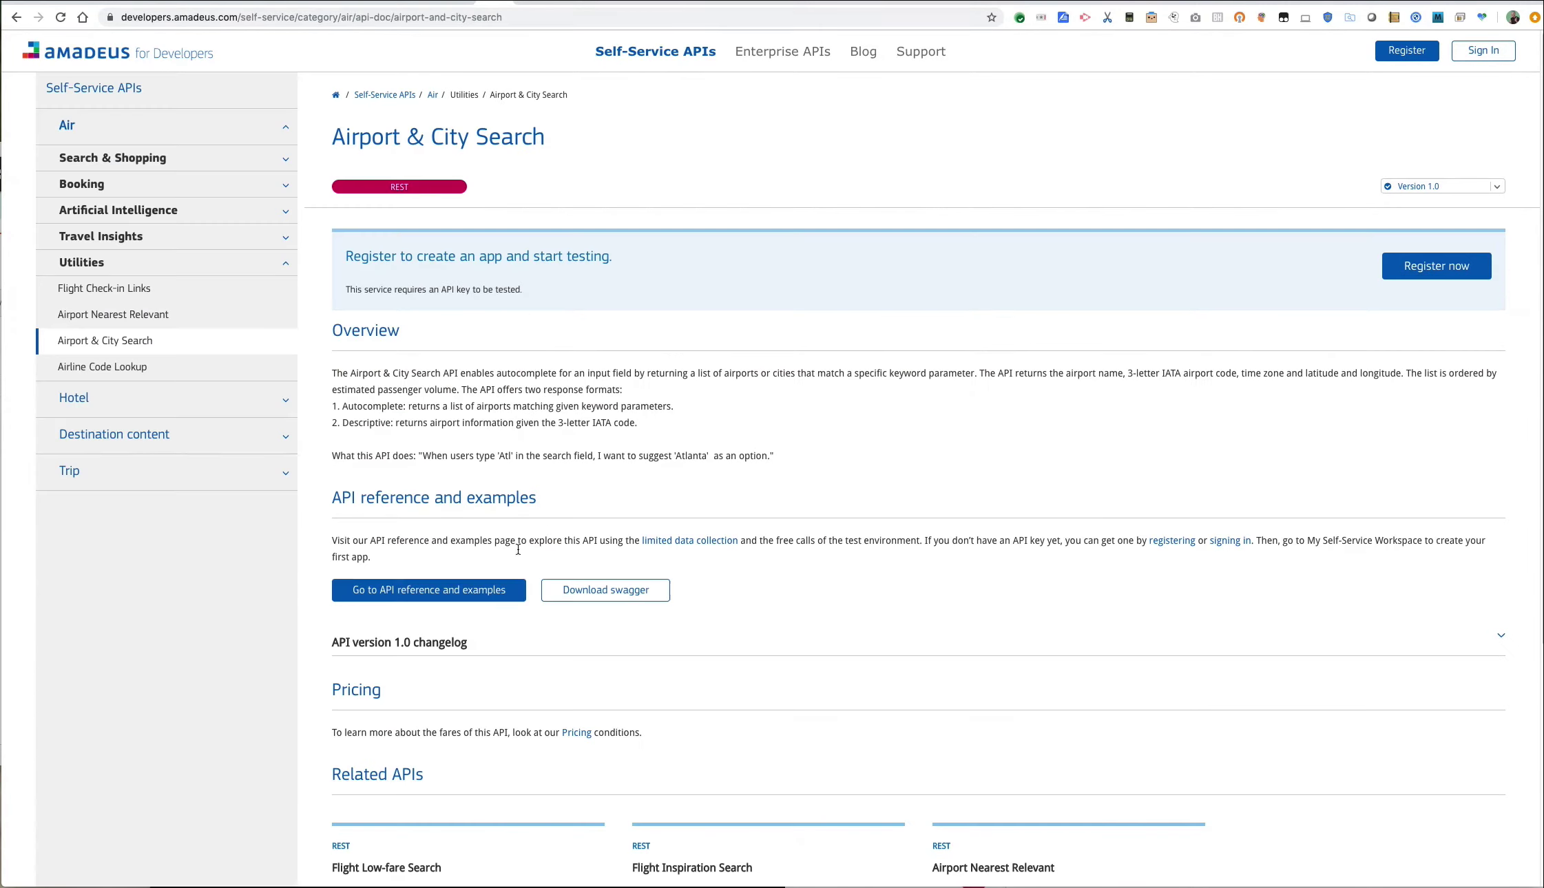
click(482, 590)
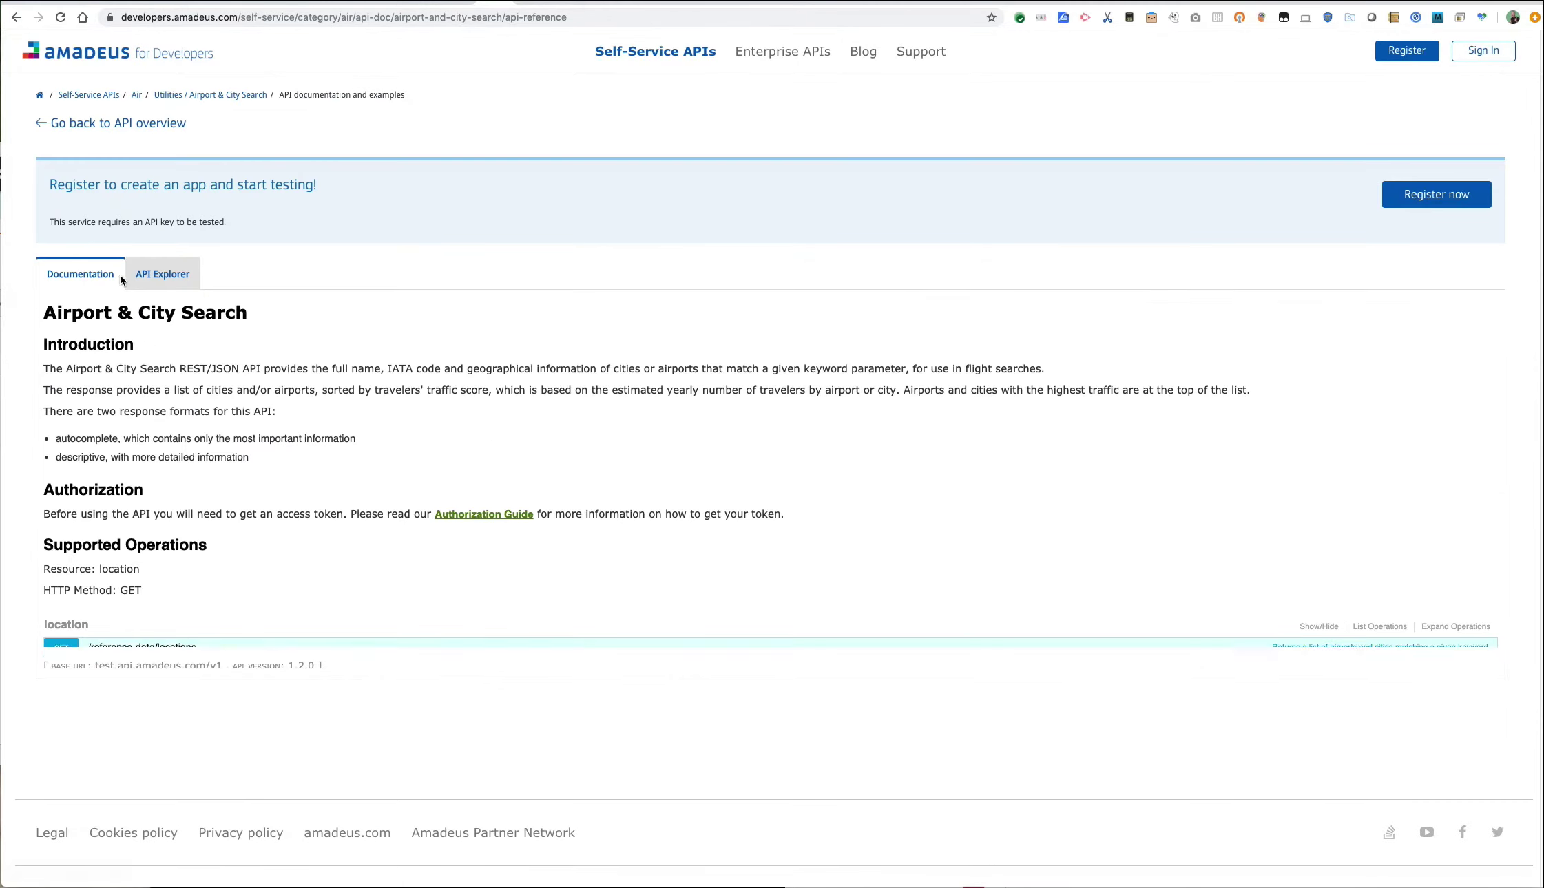
Expand GET /reference-data/locations, browse its examples, and go back to the Apigee proxy editor.
click(165, 649)
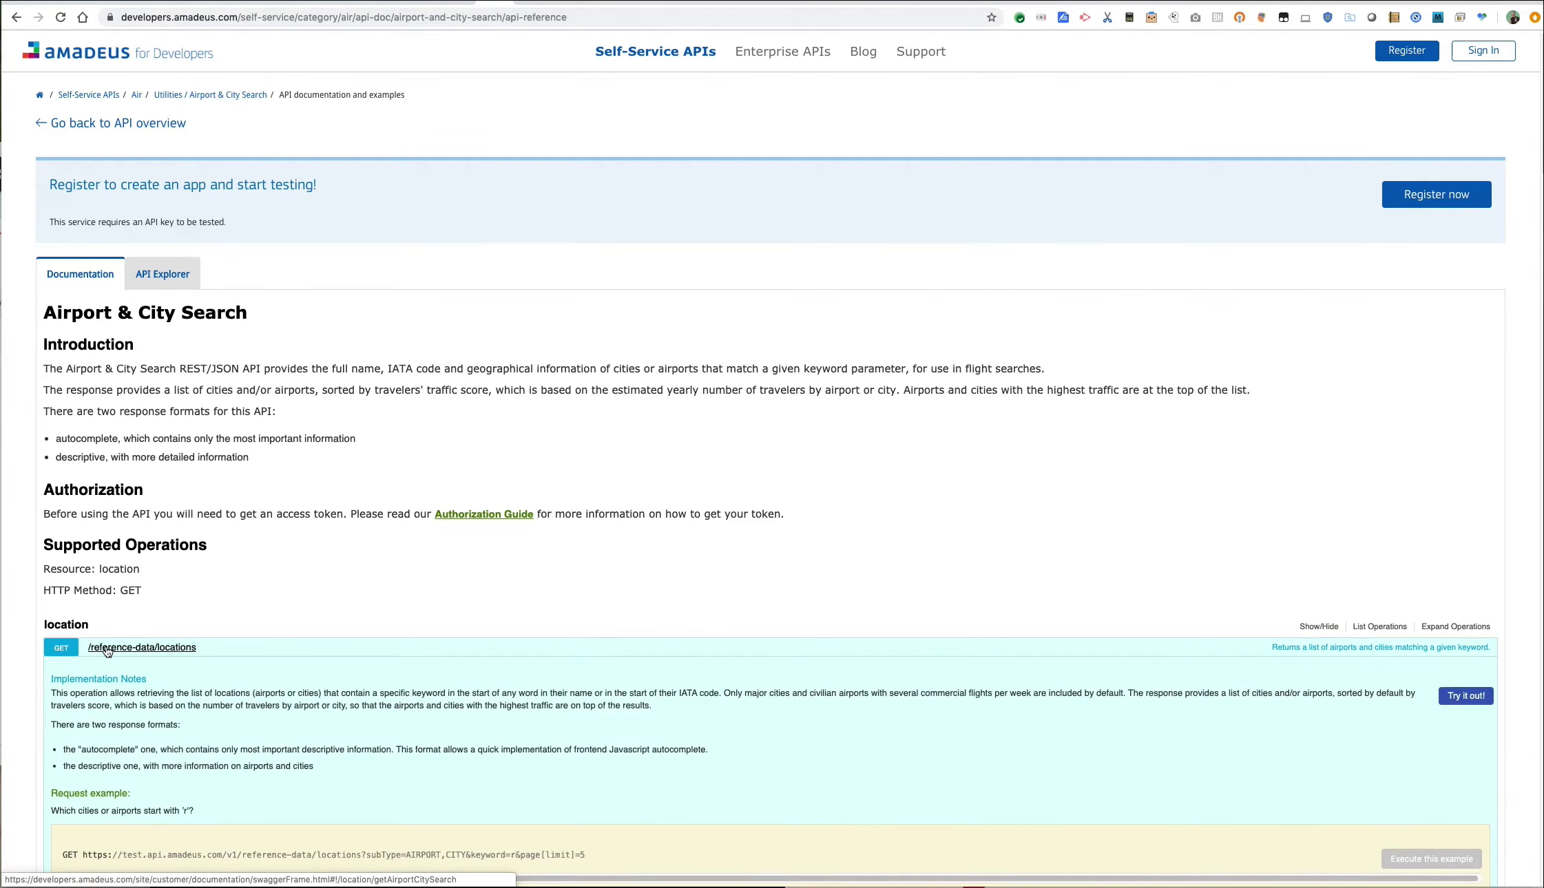
scroll(356, 274, down, 10)
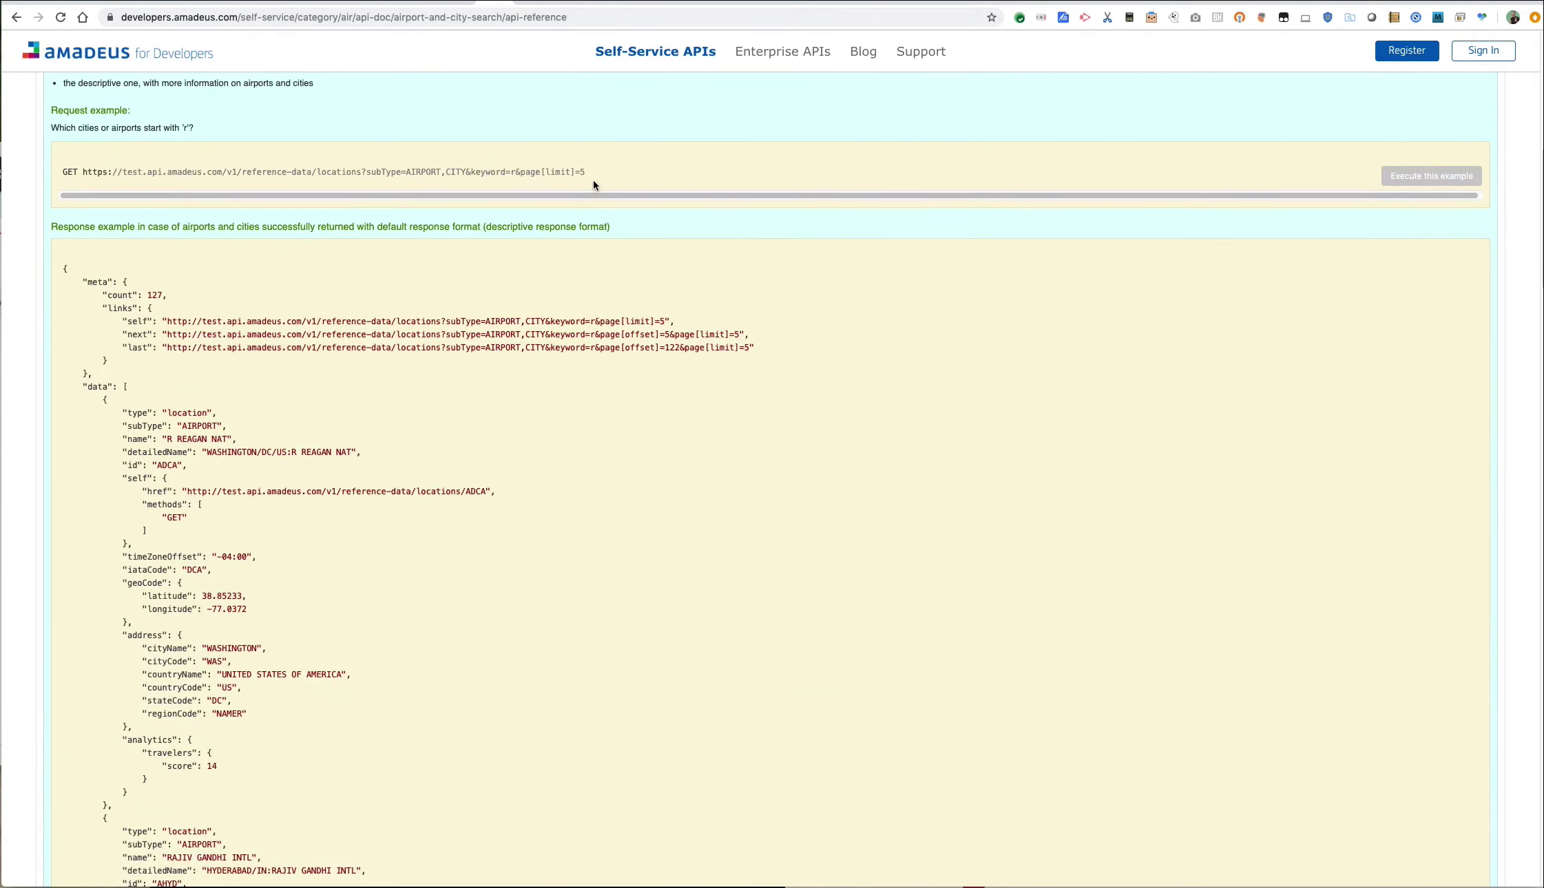
scroll(585, 248, up, 4)
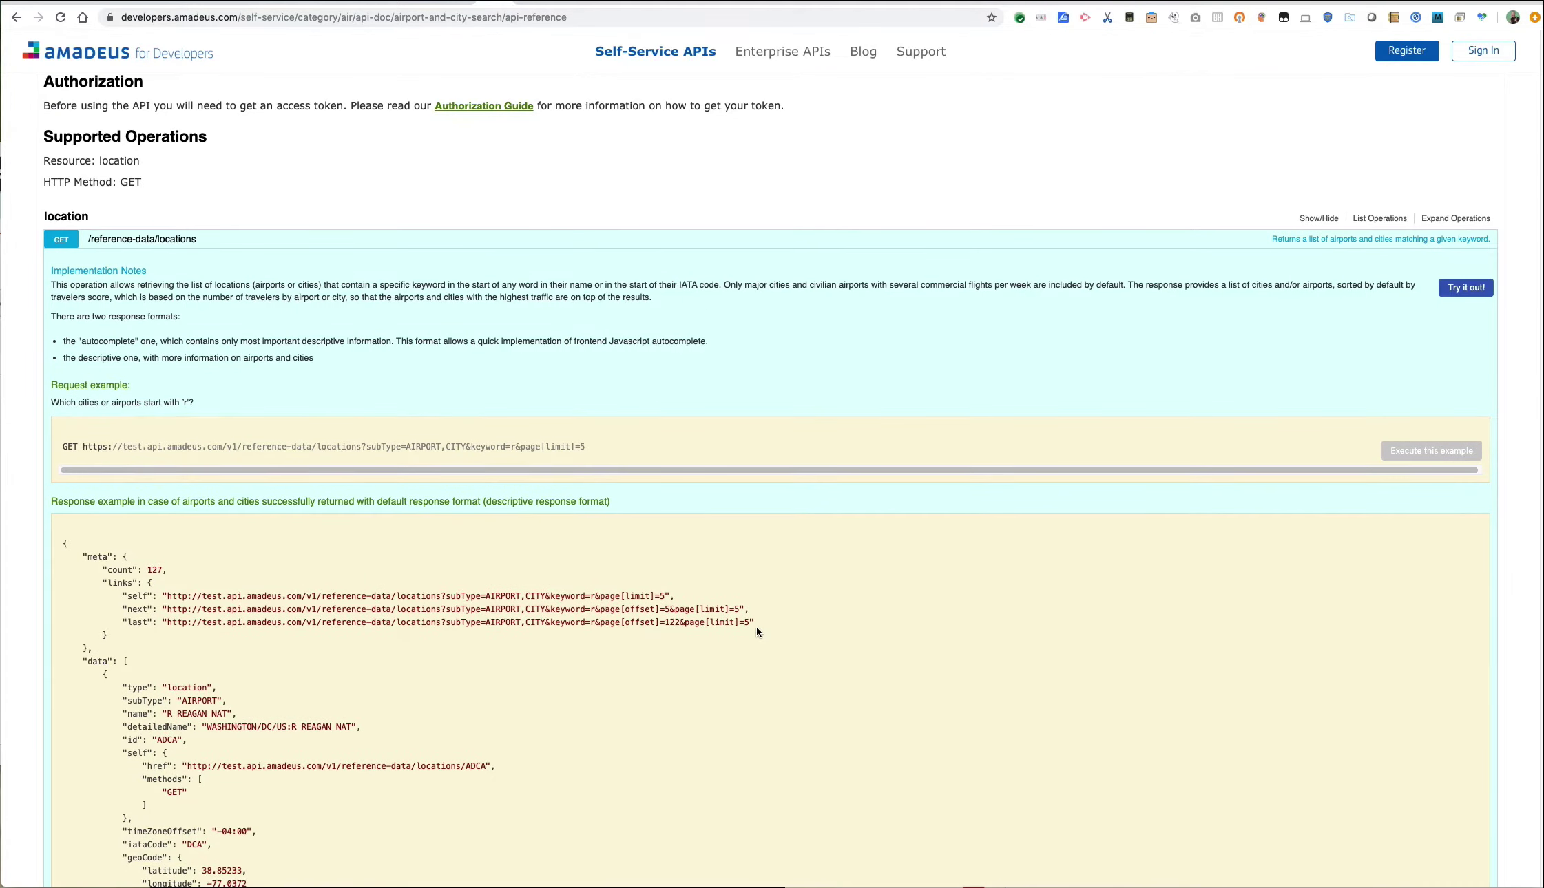
scroll(727, 611, up, 2)
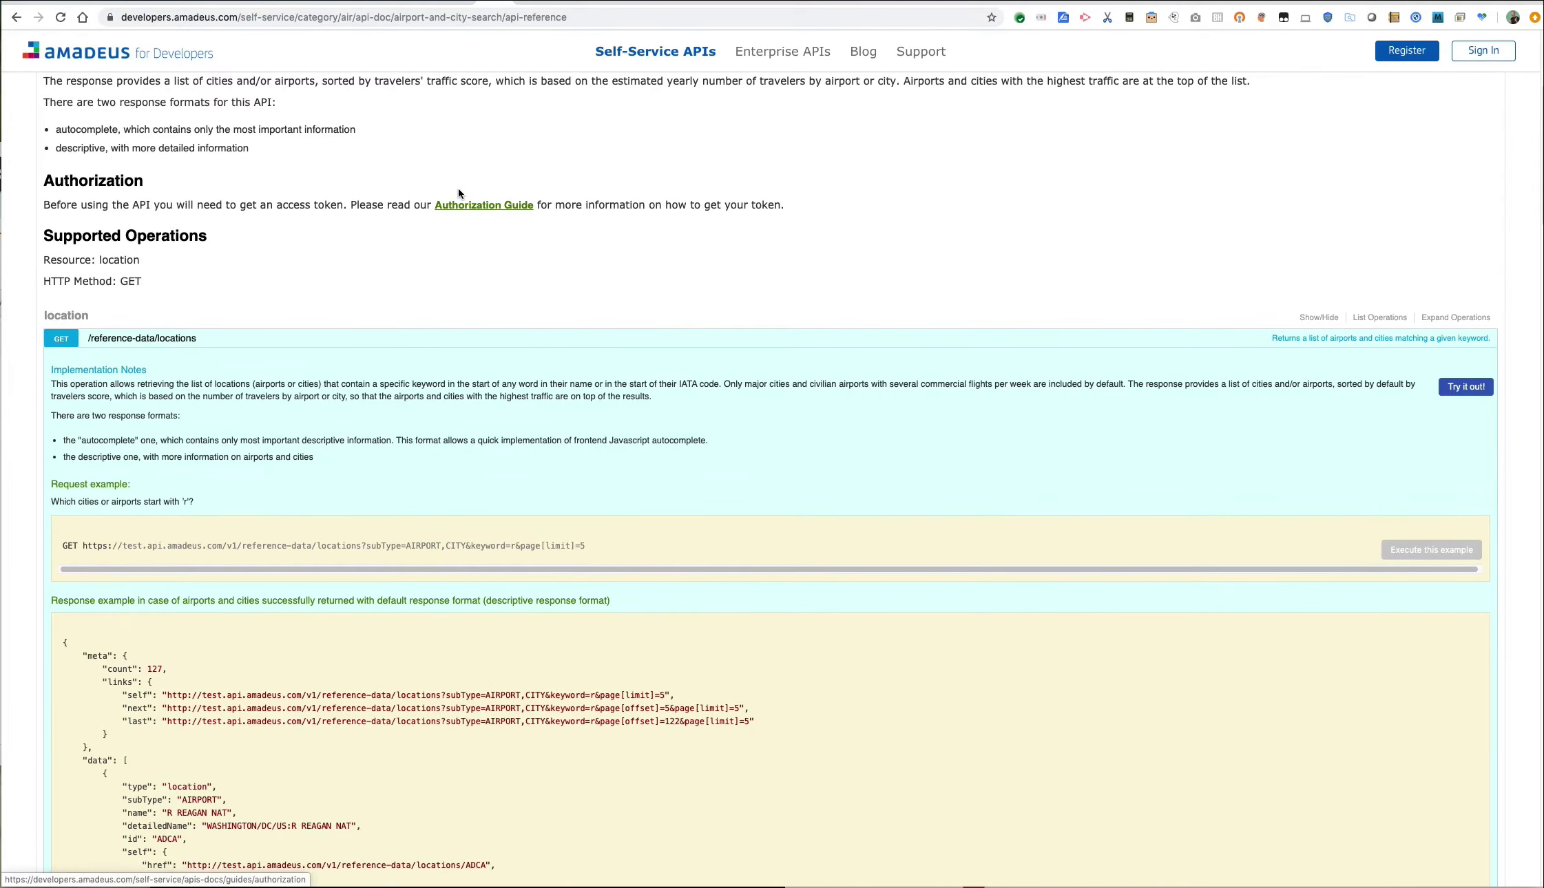
scroll(458, 188, up, 4)
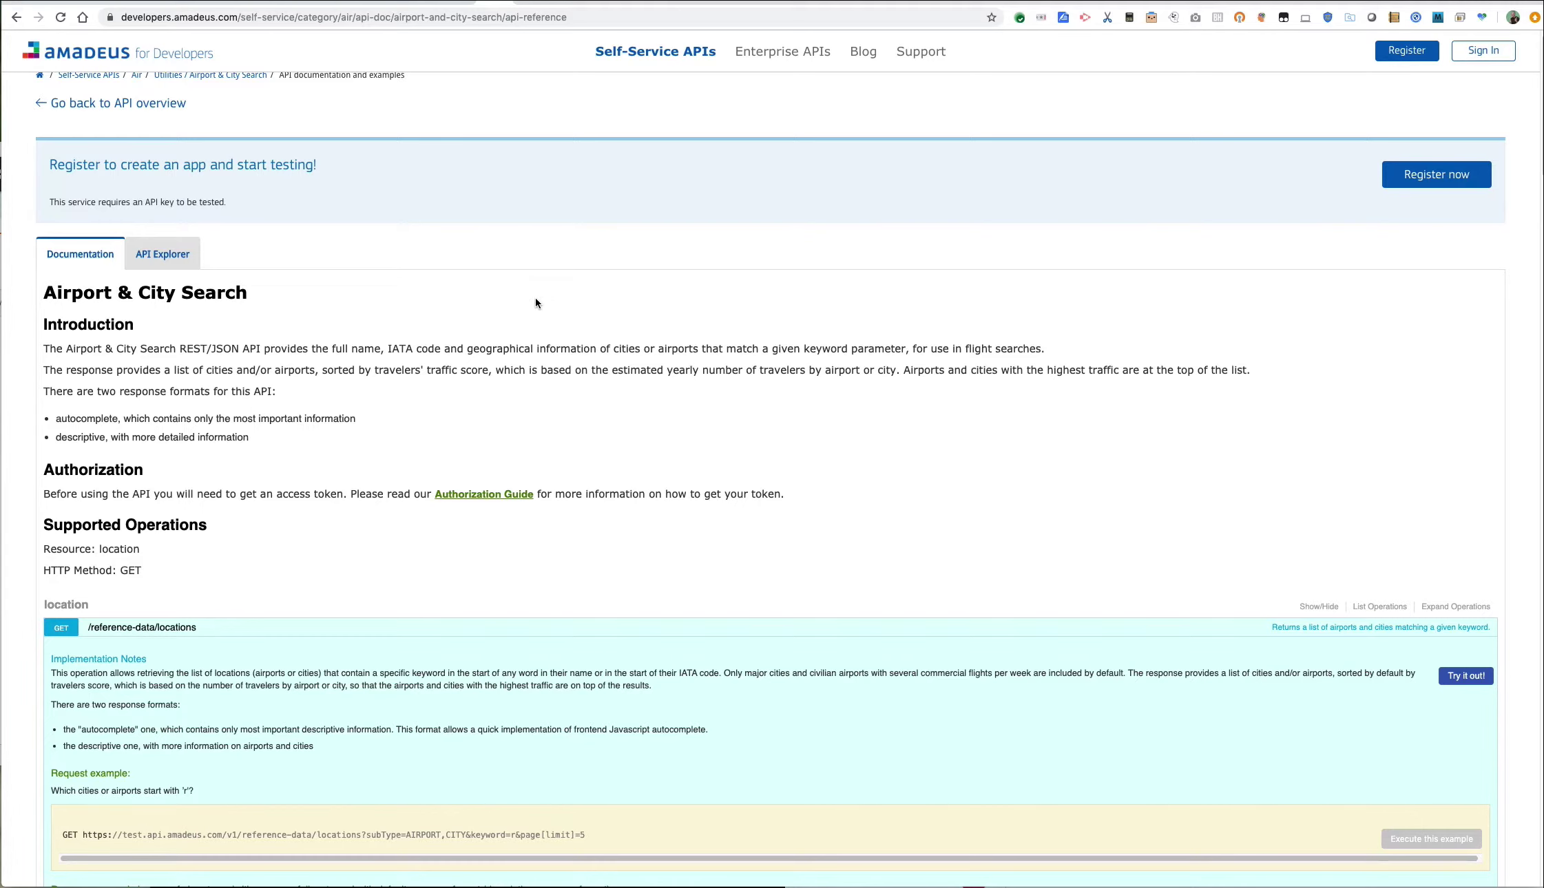
click(460, 2)
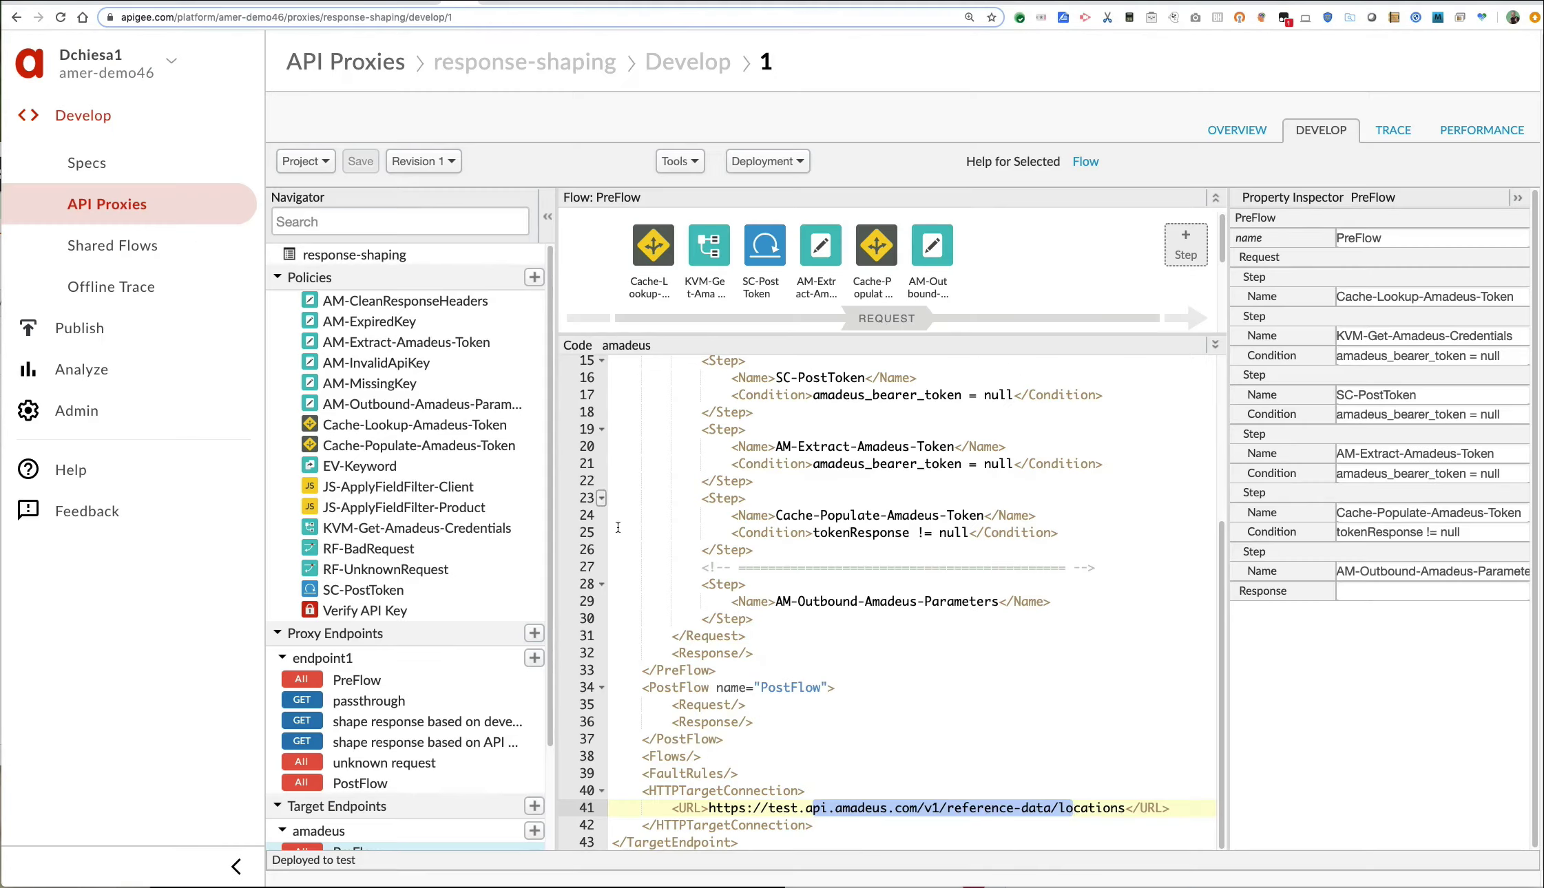
Review endpoint1's flows, marking VerifyAPIKey-1, JS-ApplyFieldFilter-Client and JS-ApplyFieldFilter-Product steps.
click(391, 703)
click(410, 723)
click(413, 742)
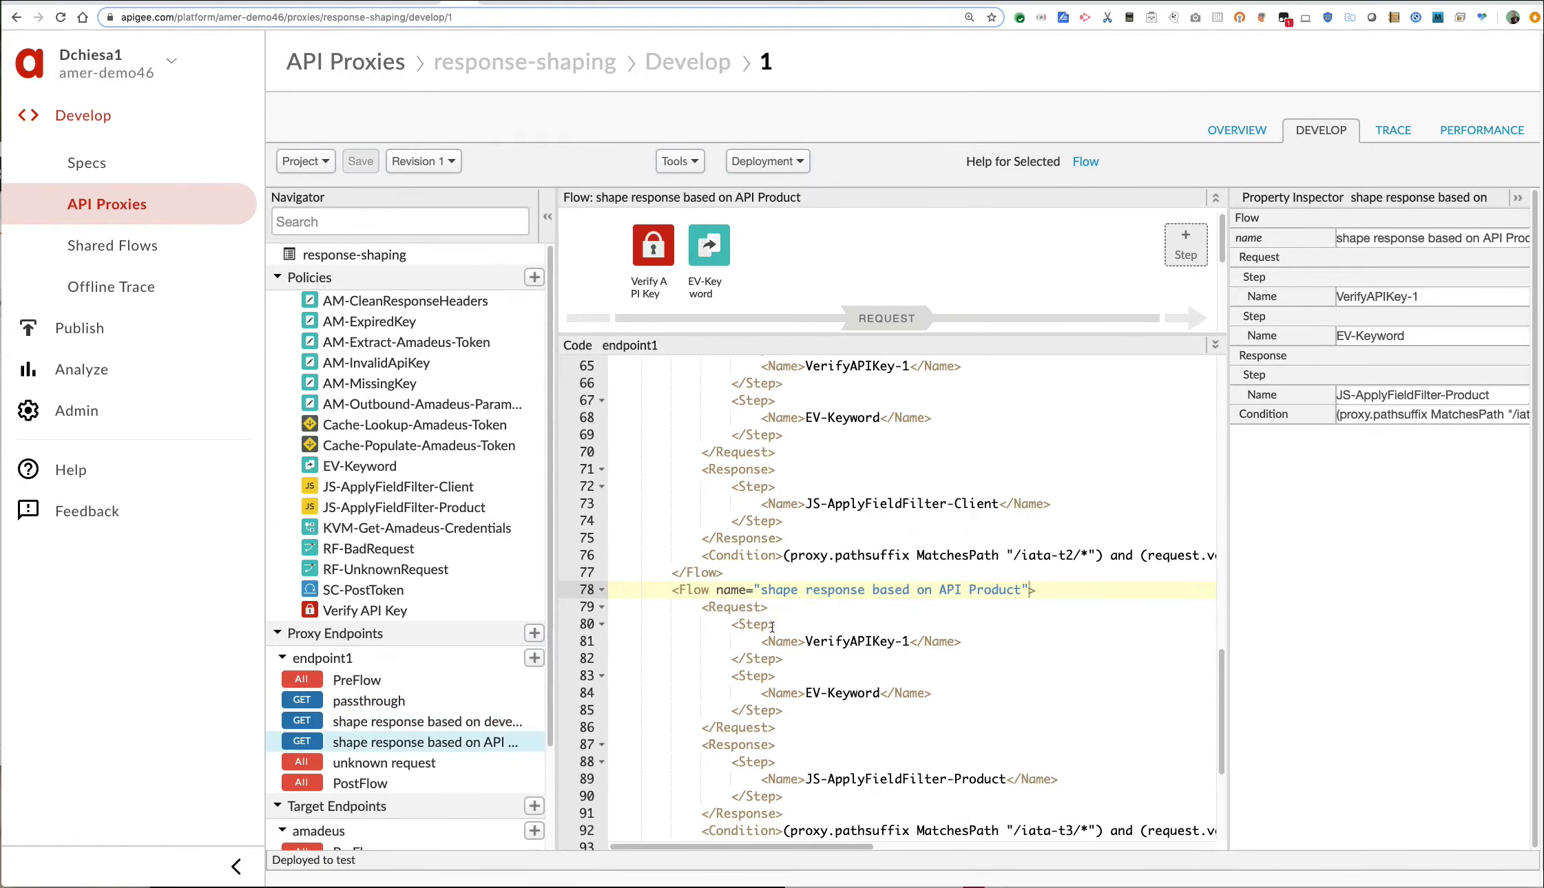
drag(820, 366, 896, 365)
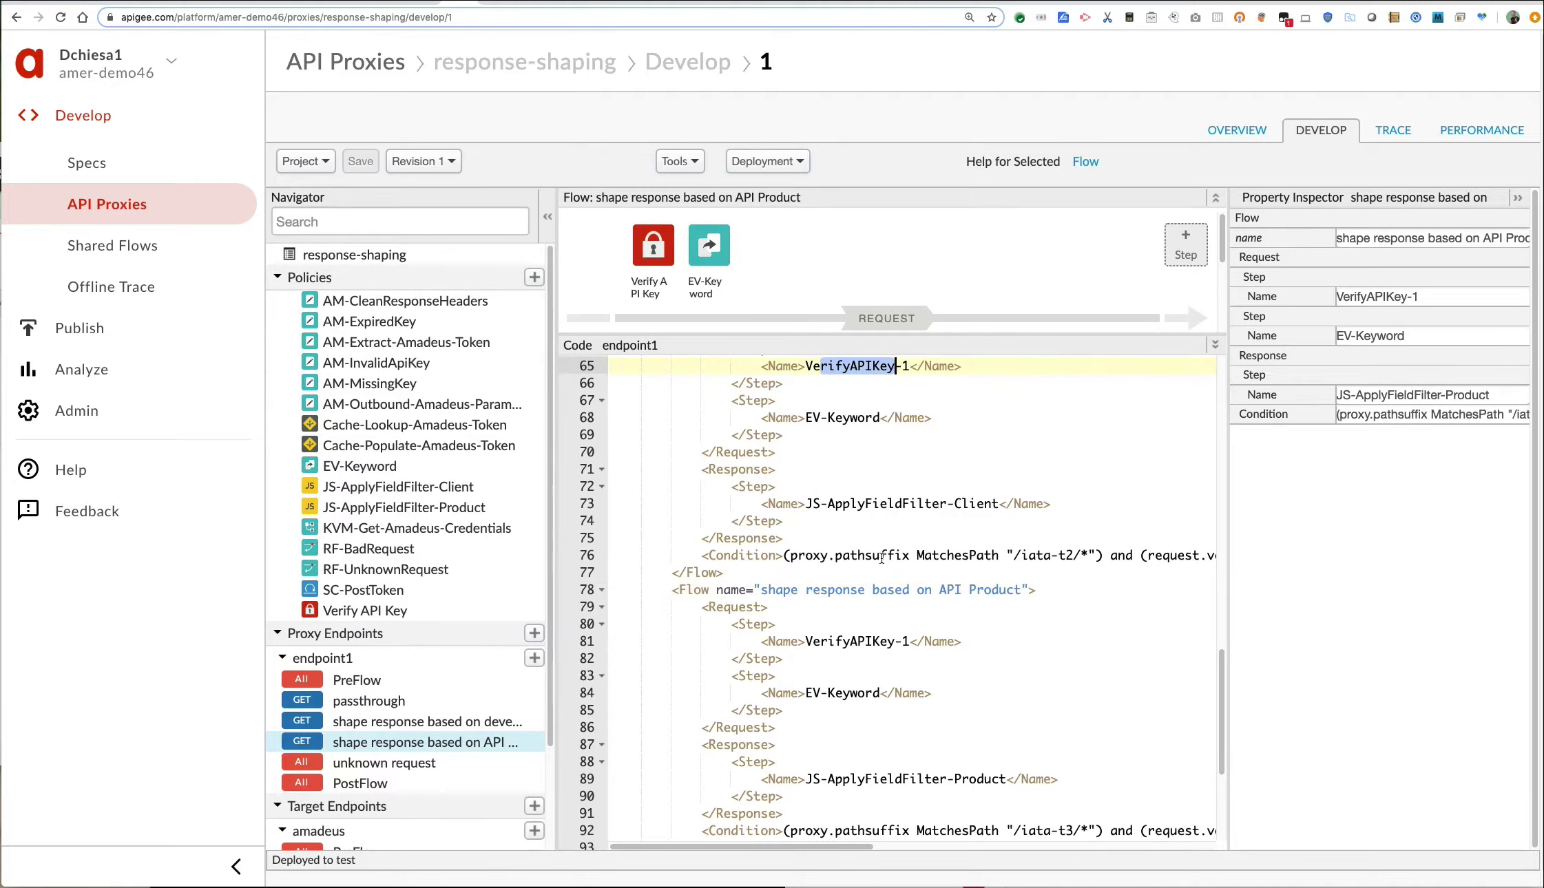
drag(813, 503, 1051, 504)
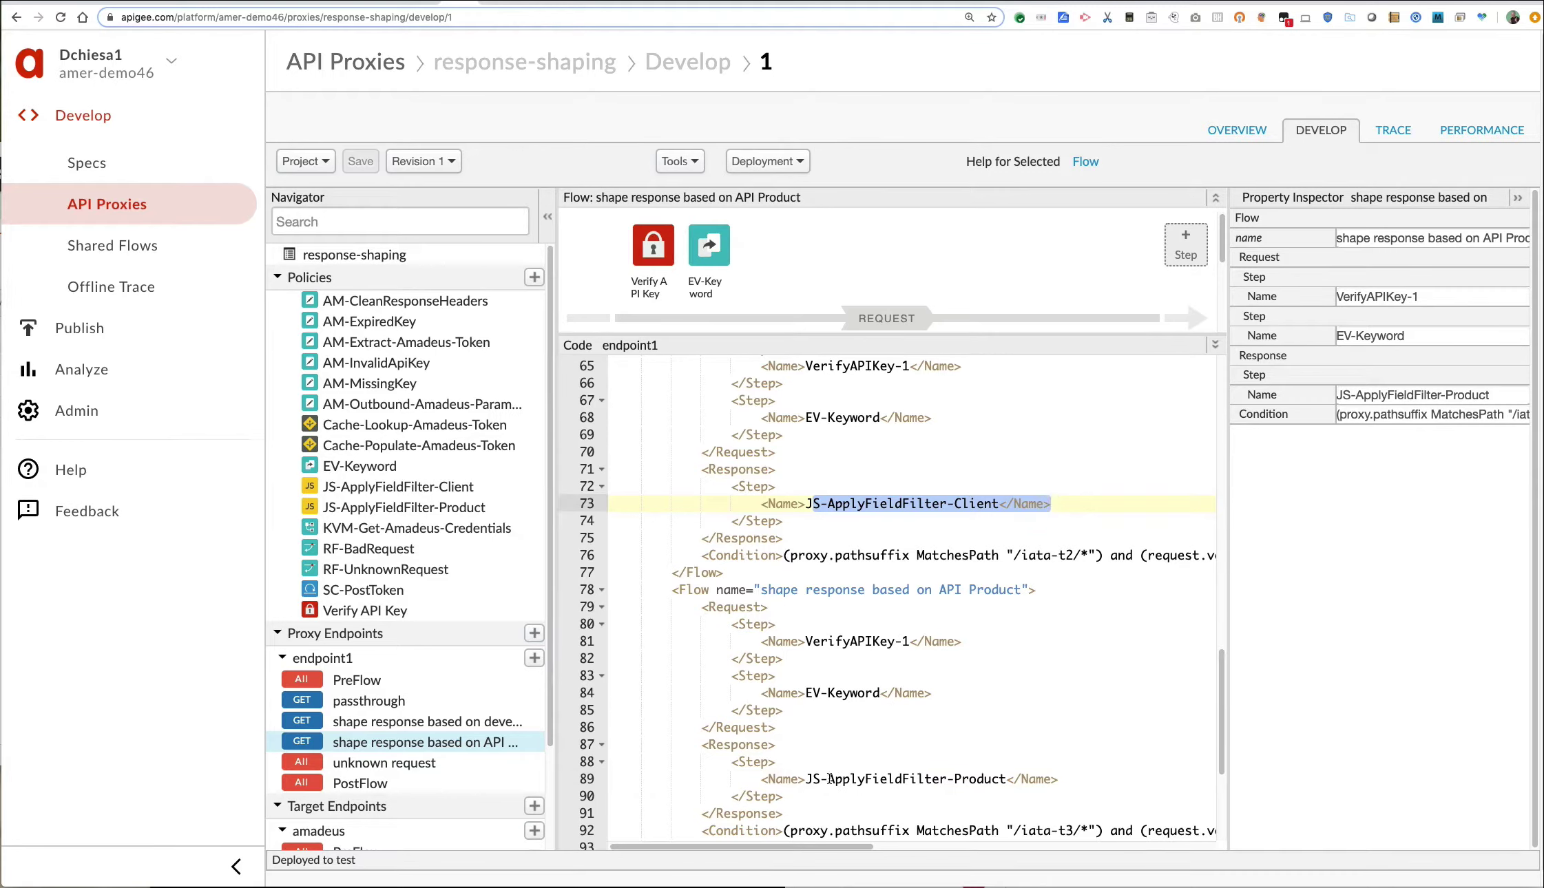
drag(828, 781, 985, 781)
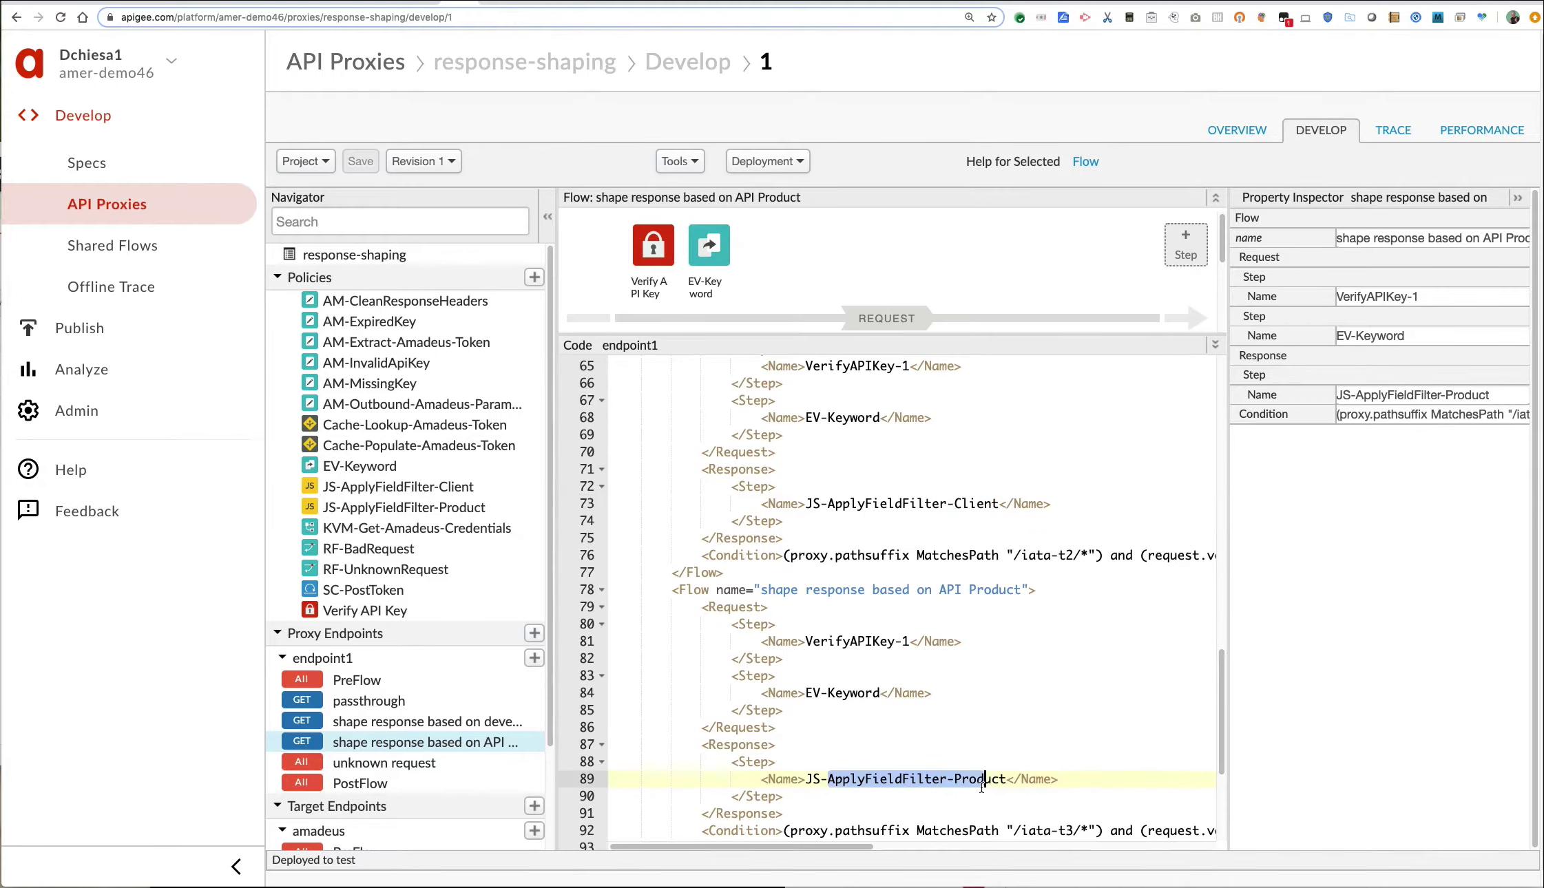
In the Trace session, inspect the first transaction's Verify API Key phase variables.
click(1393, 130)
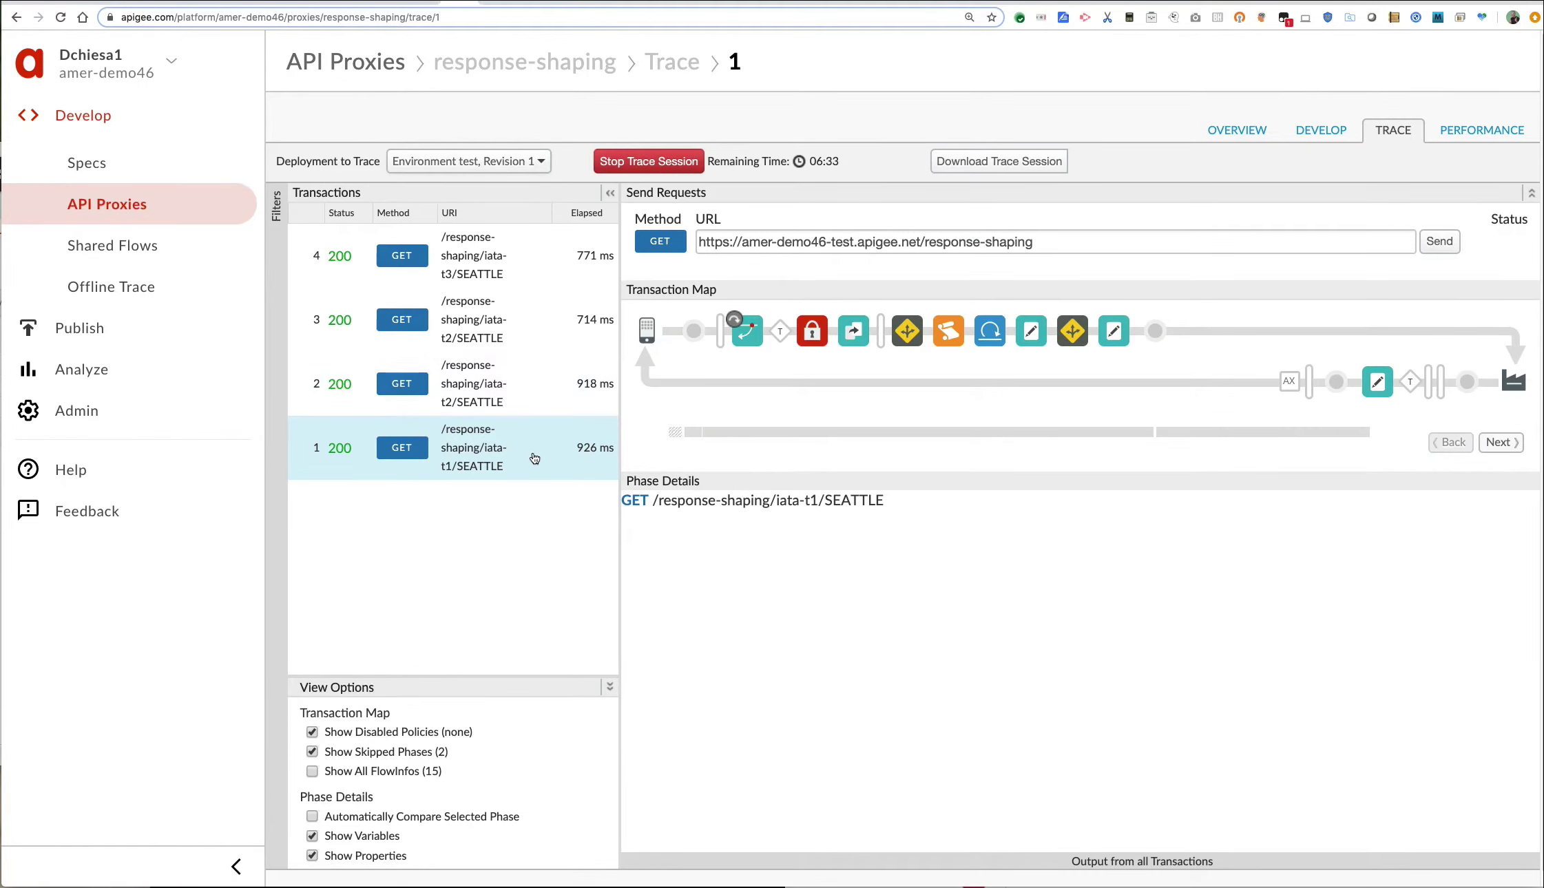
click(822, 335)
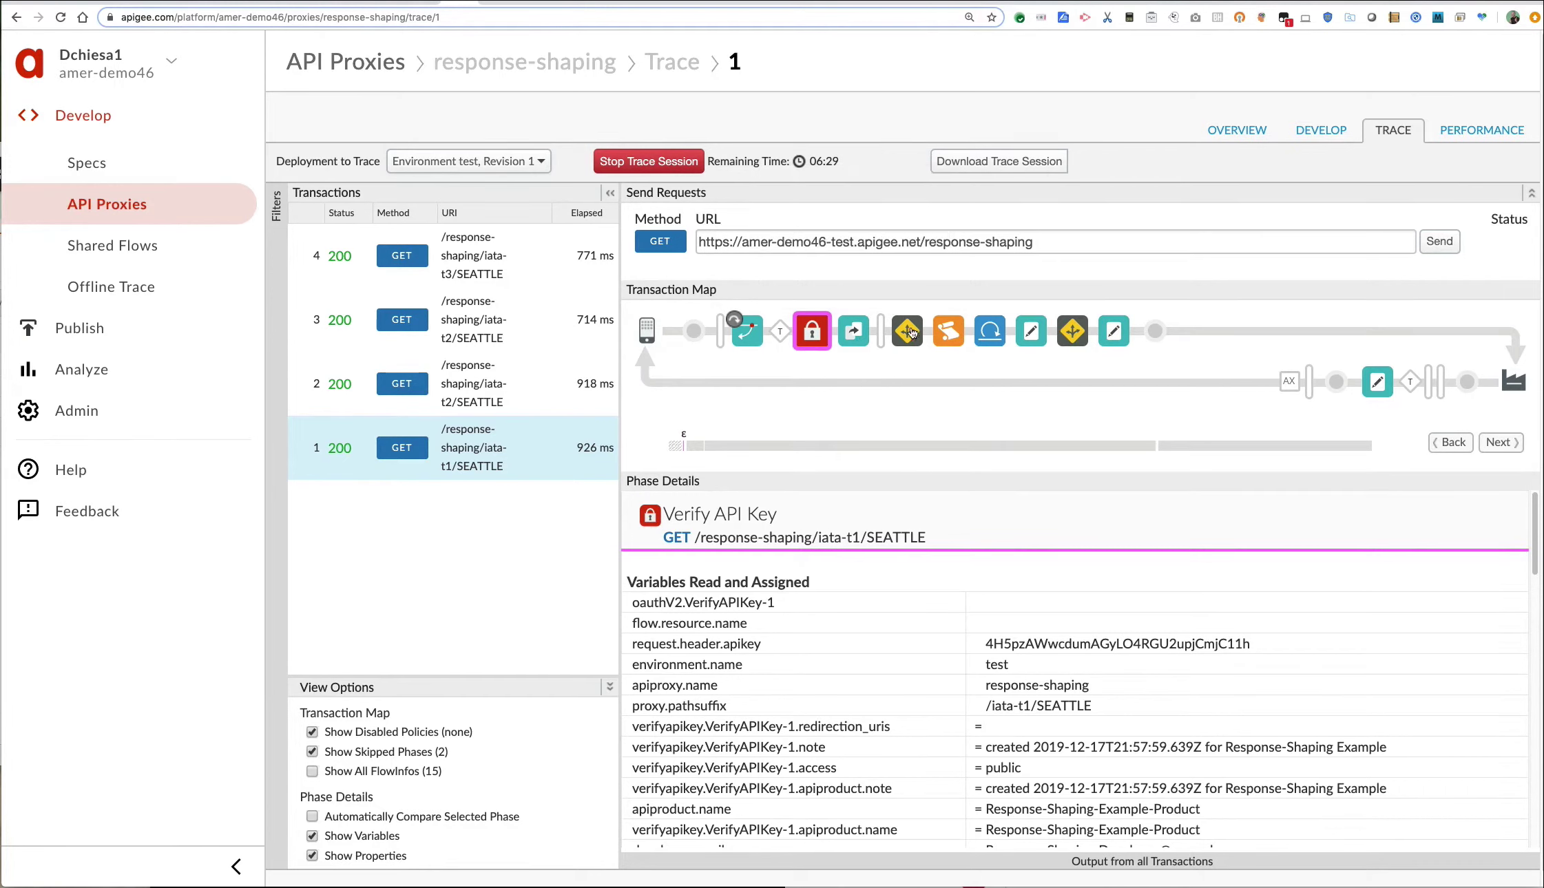
mouse_move(907, 334)
mouse_move(1386, 389)
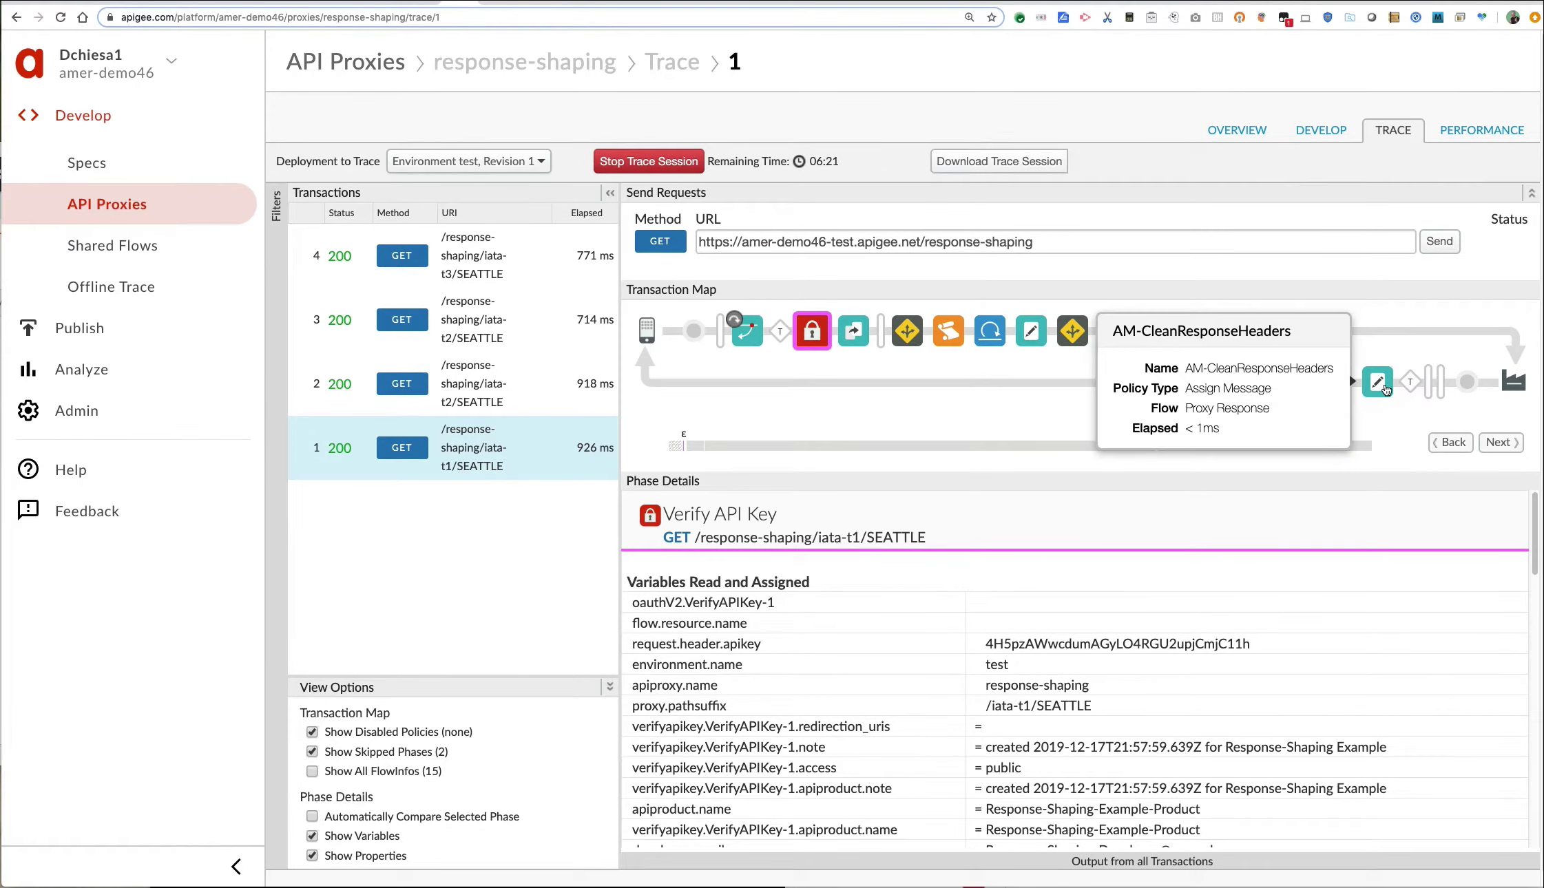
Inspect the target request and highlight the unfiltered Amadeus response content.
click(1157, 331)
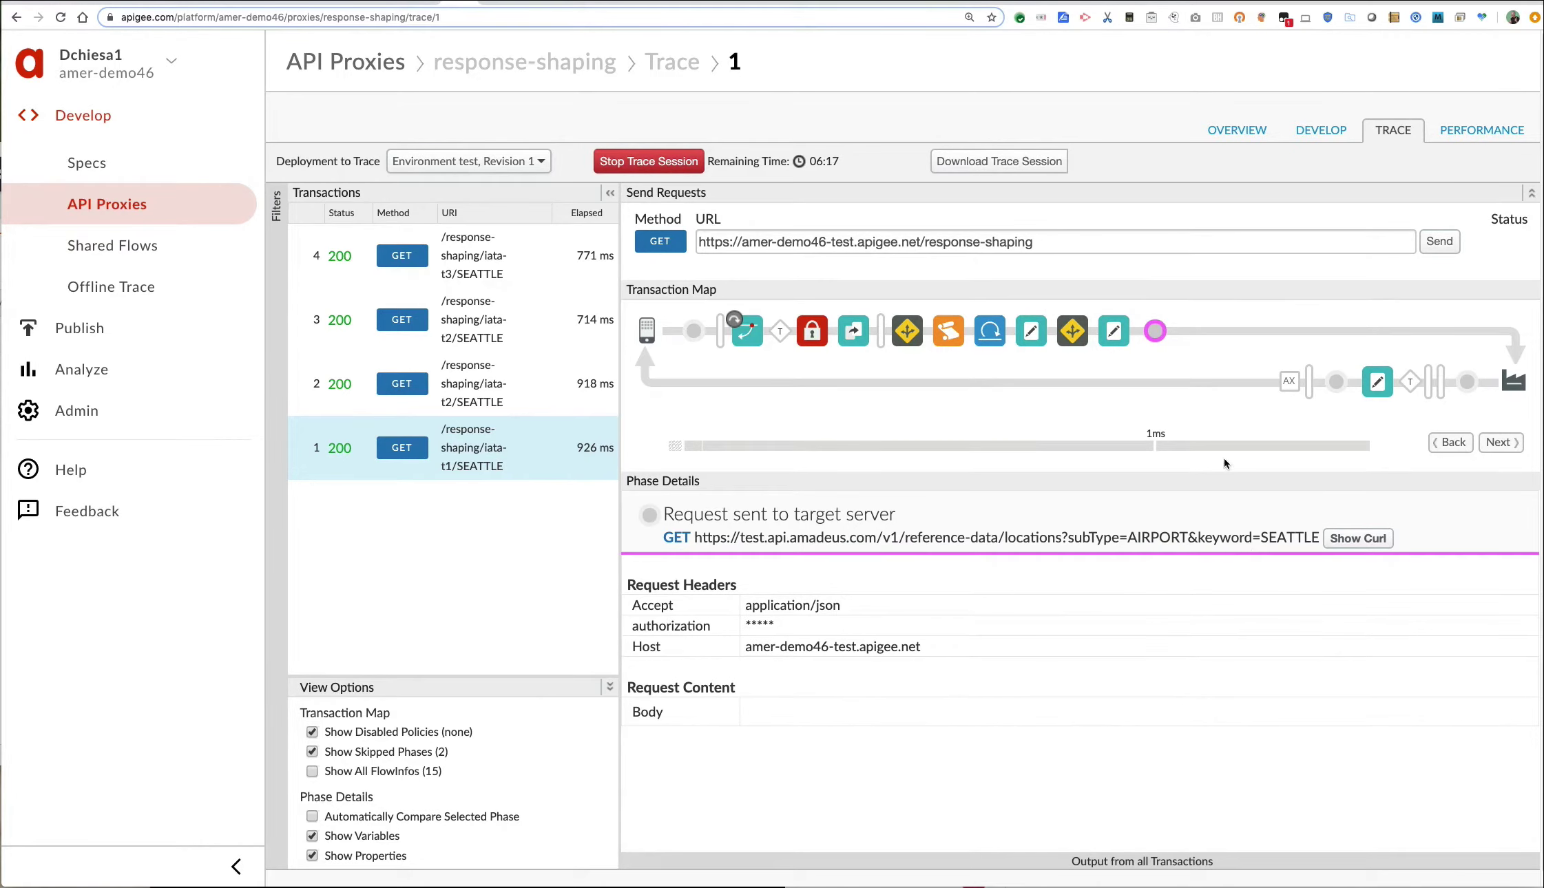
click(1508, 444)
scroll(1041, 706, down, 5)
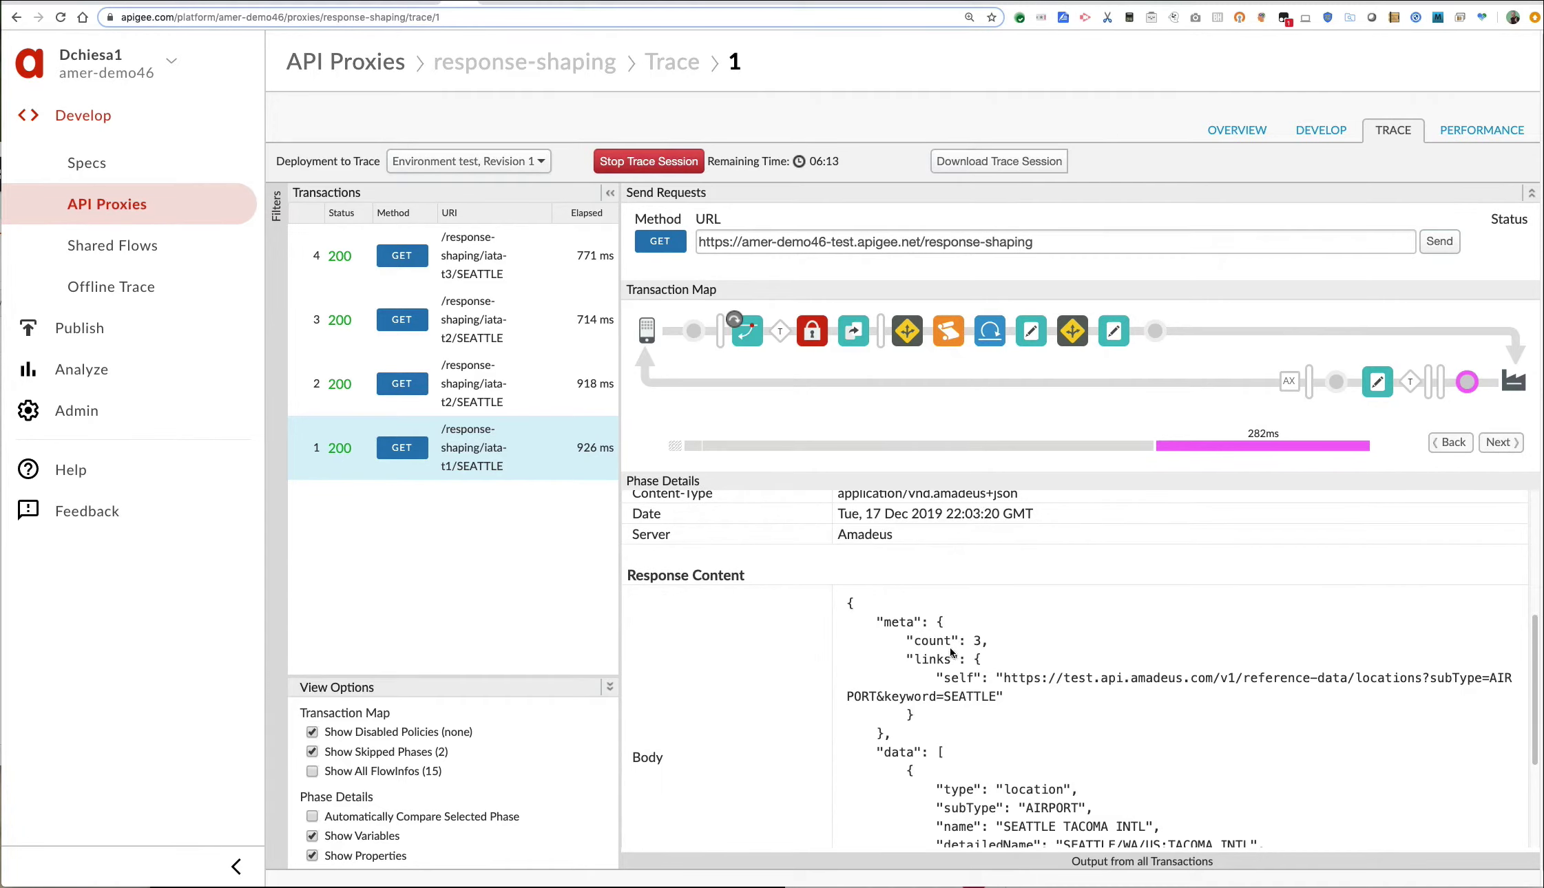
drag(848, 601, 1007, 792)
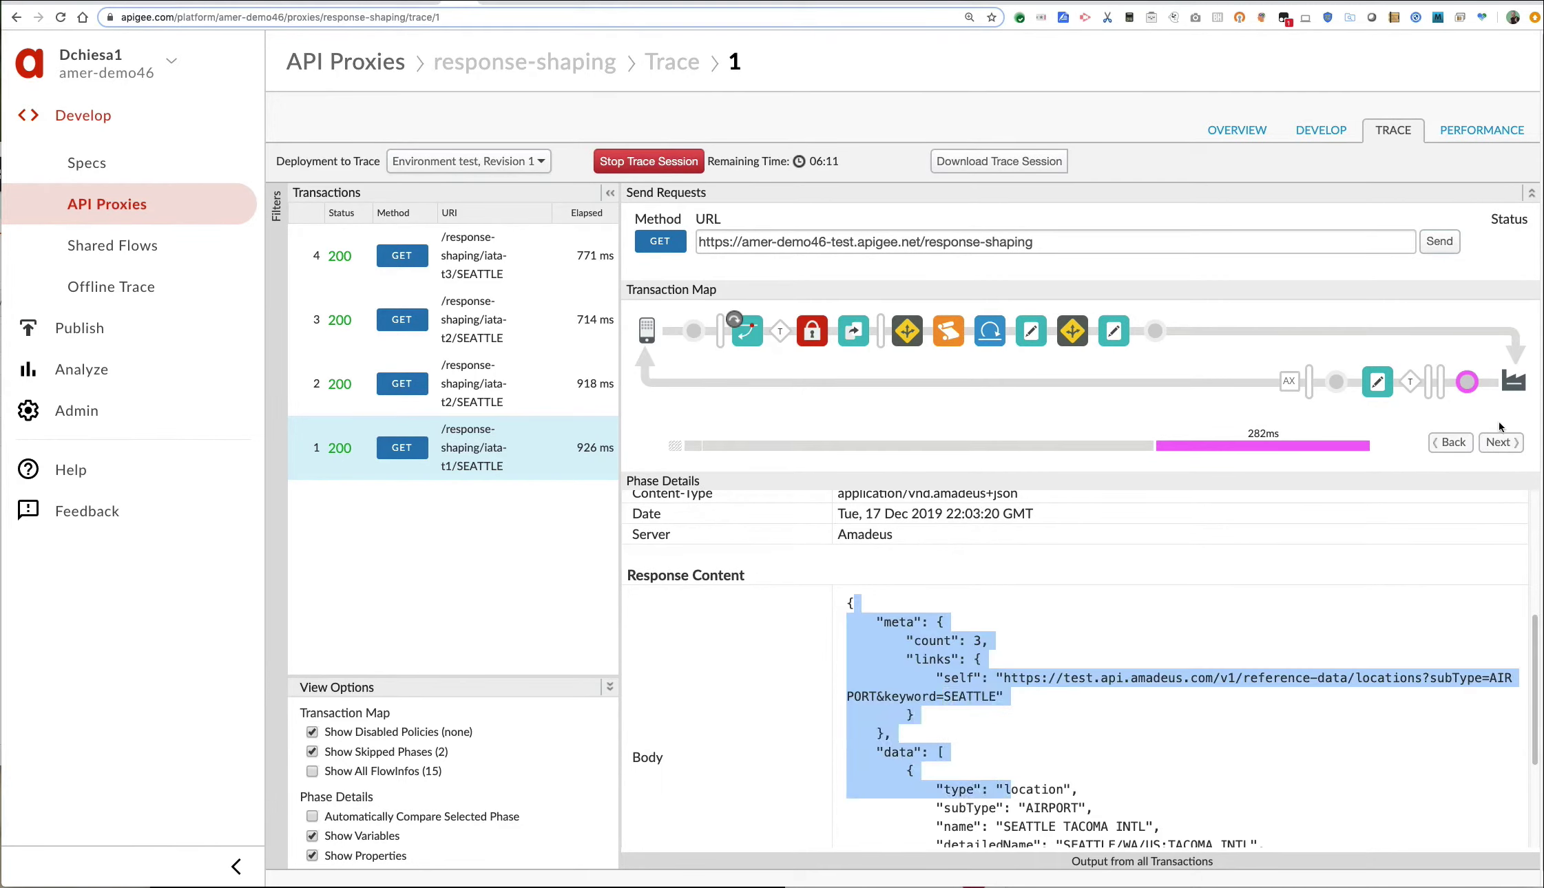
click(458, 391)
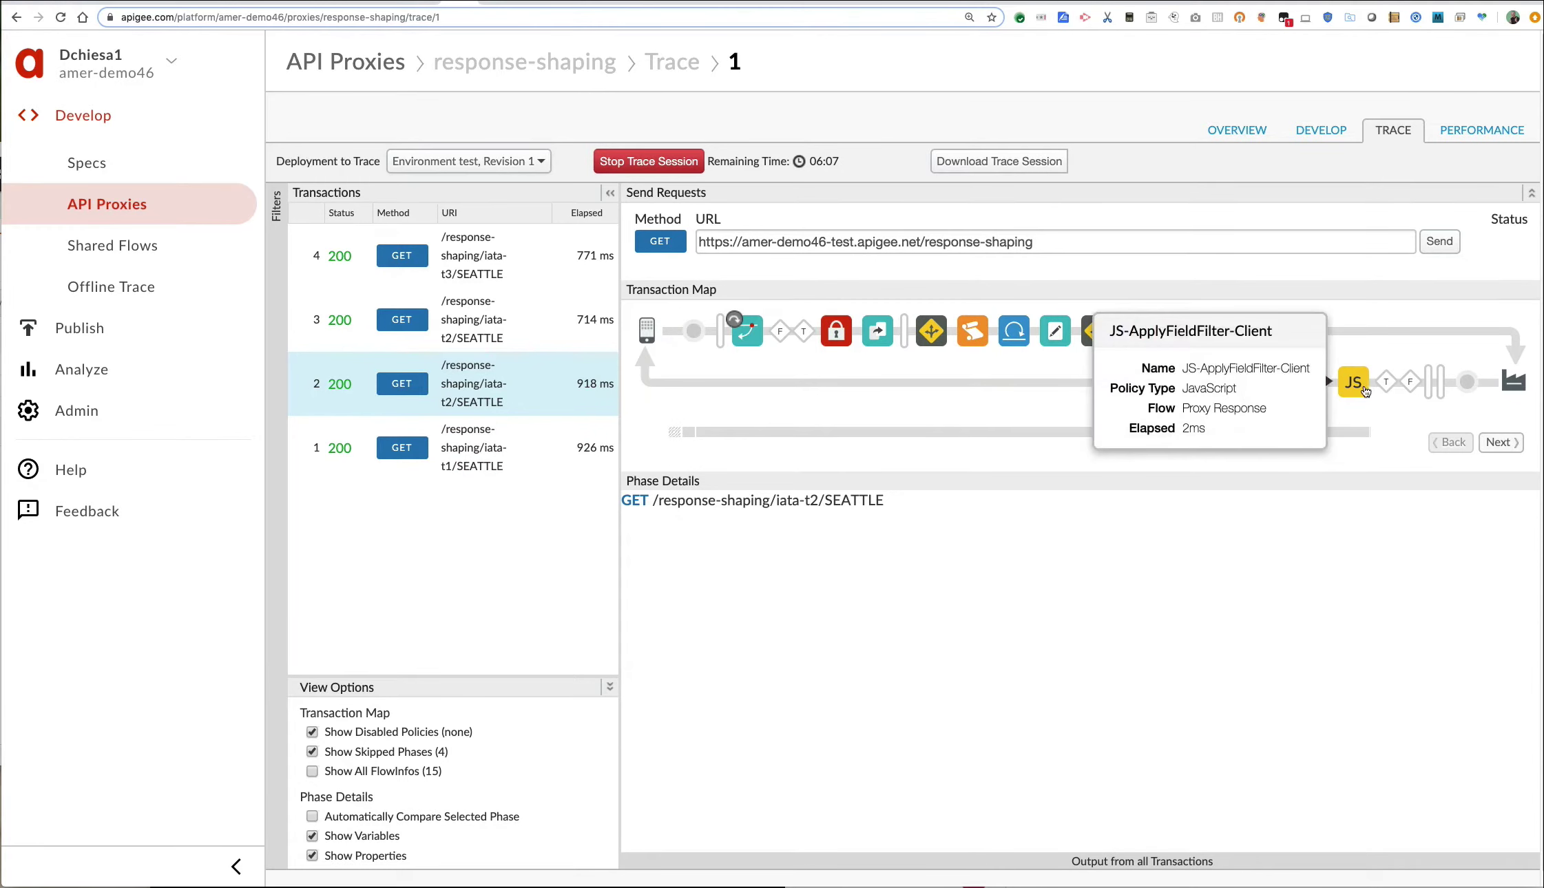
Inspect transaction 2's JS-ApplyFieldFilter-Client, highlighting its include response_filter and filtered response content.
click(1353, 382)
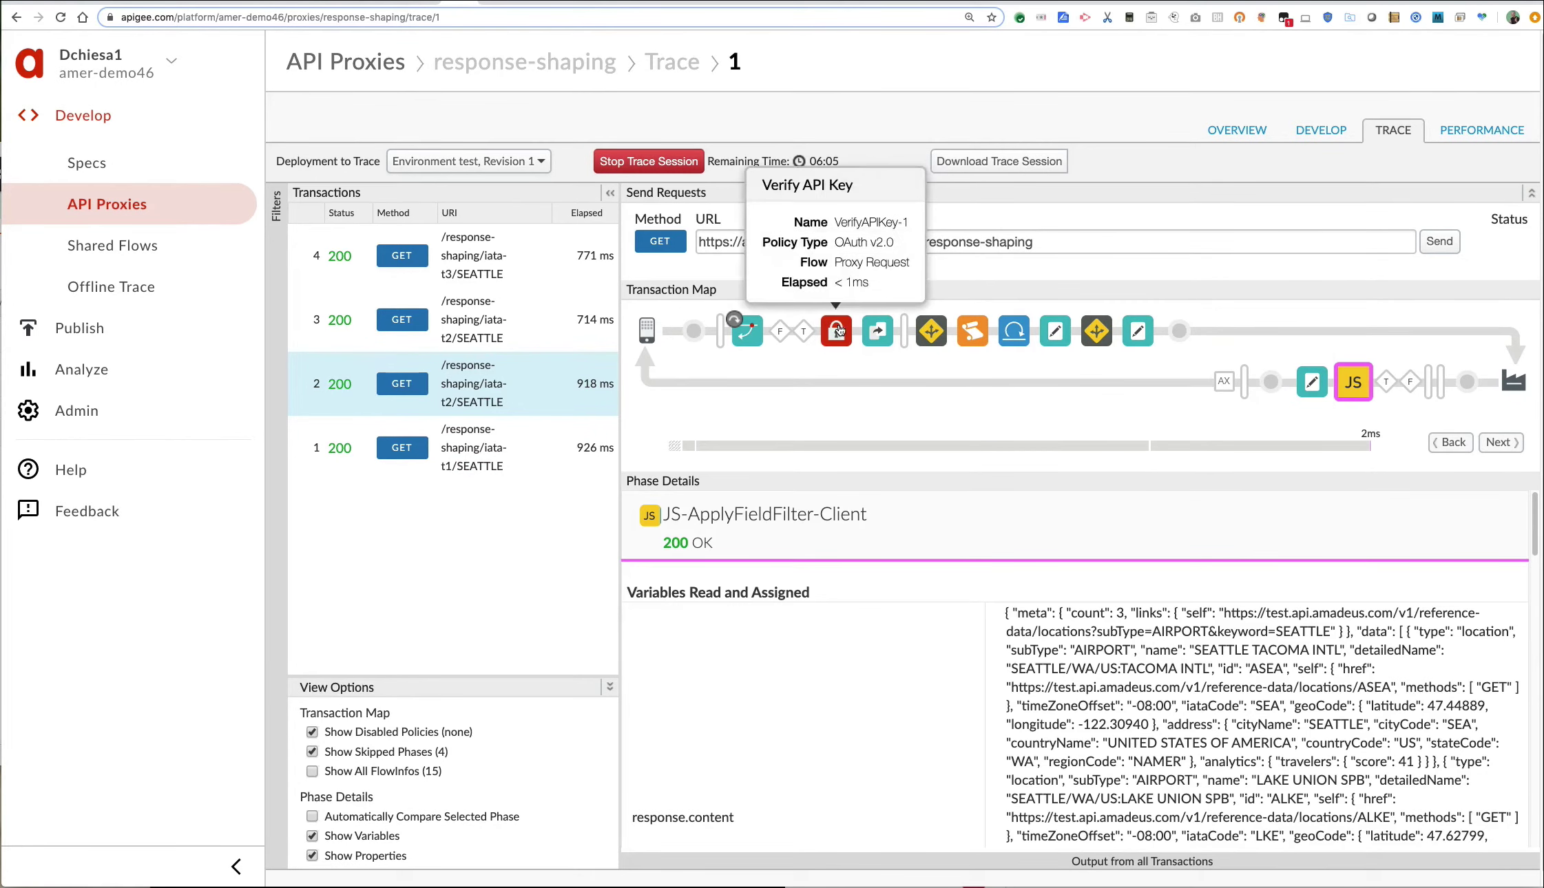
scroll(1167, 628, down, 10)
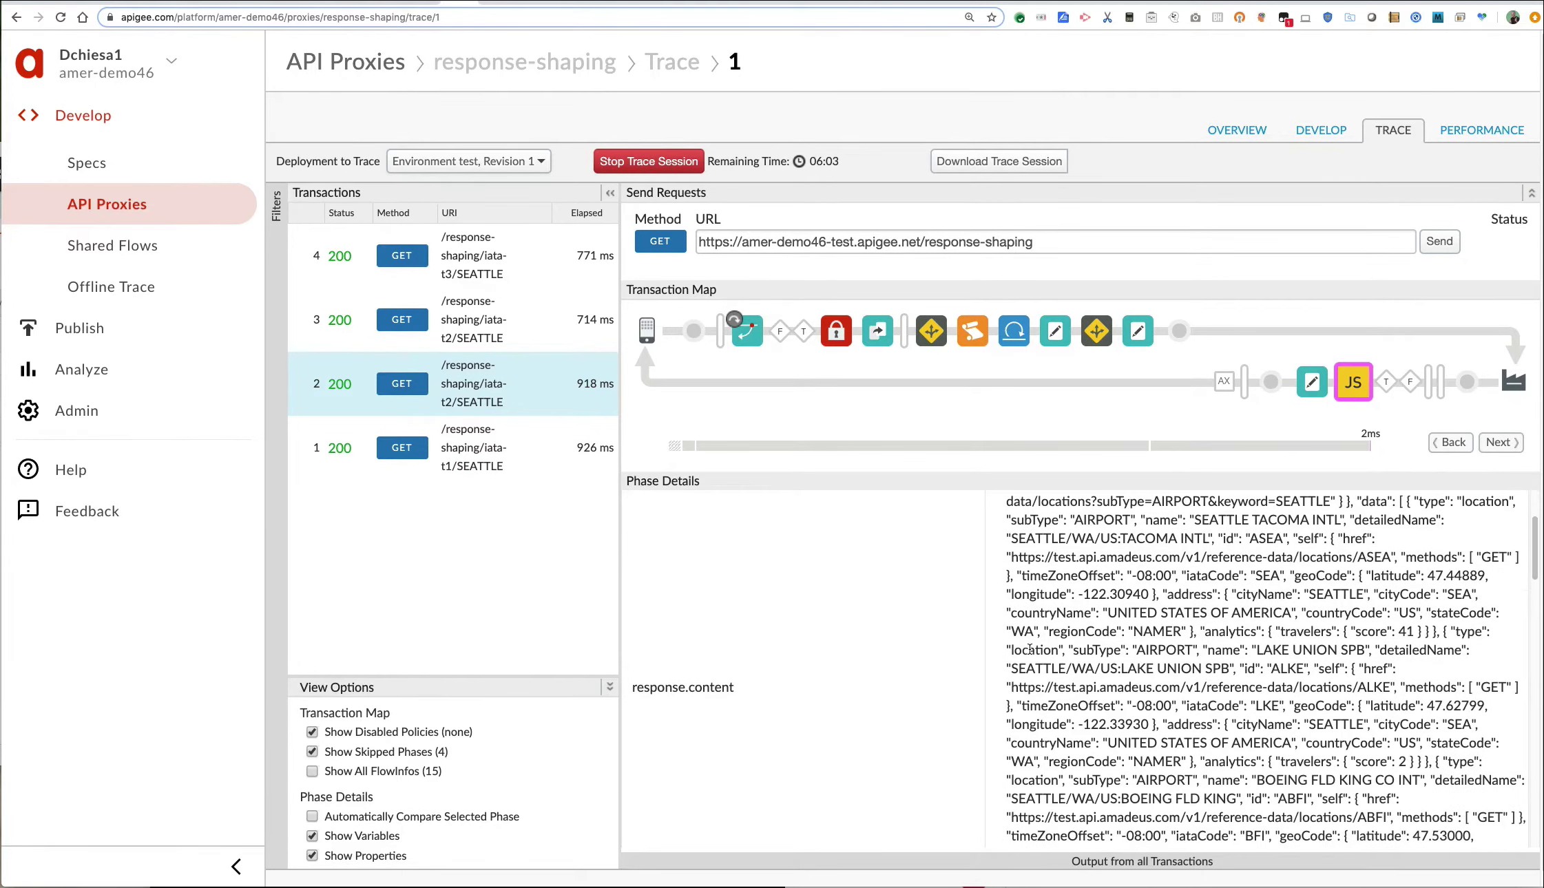
scroll(1024, 624, down, 4)
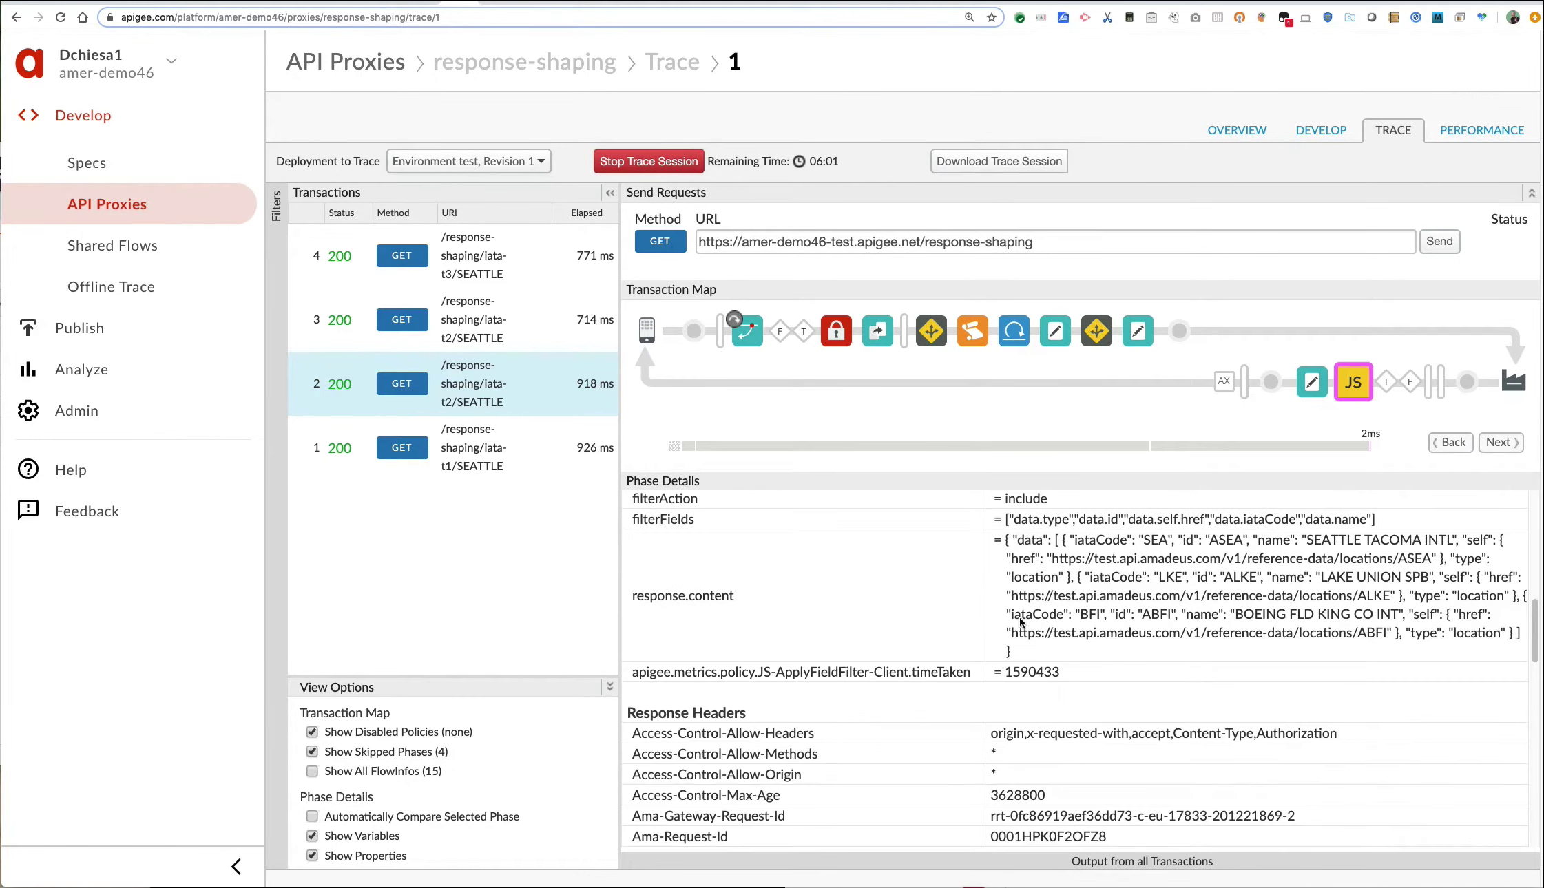
scroll(1102, 524, up, 1)
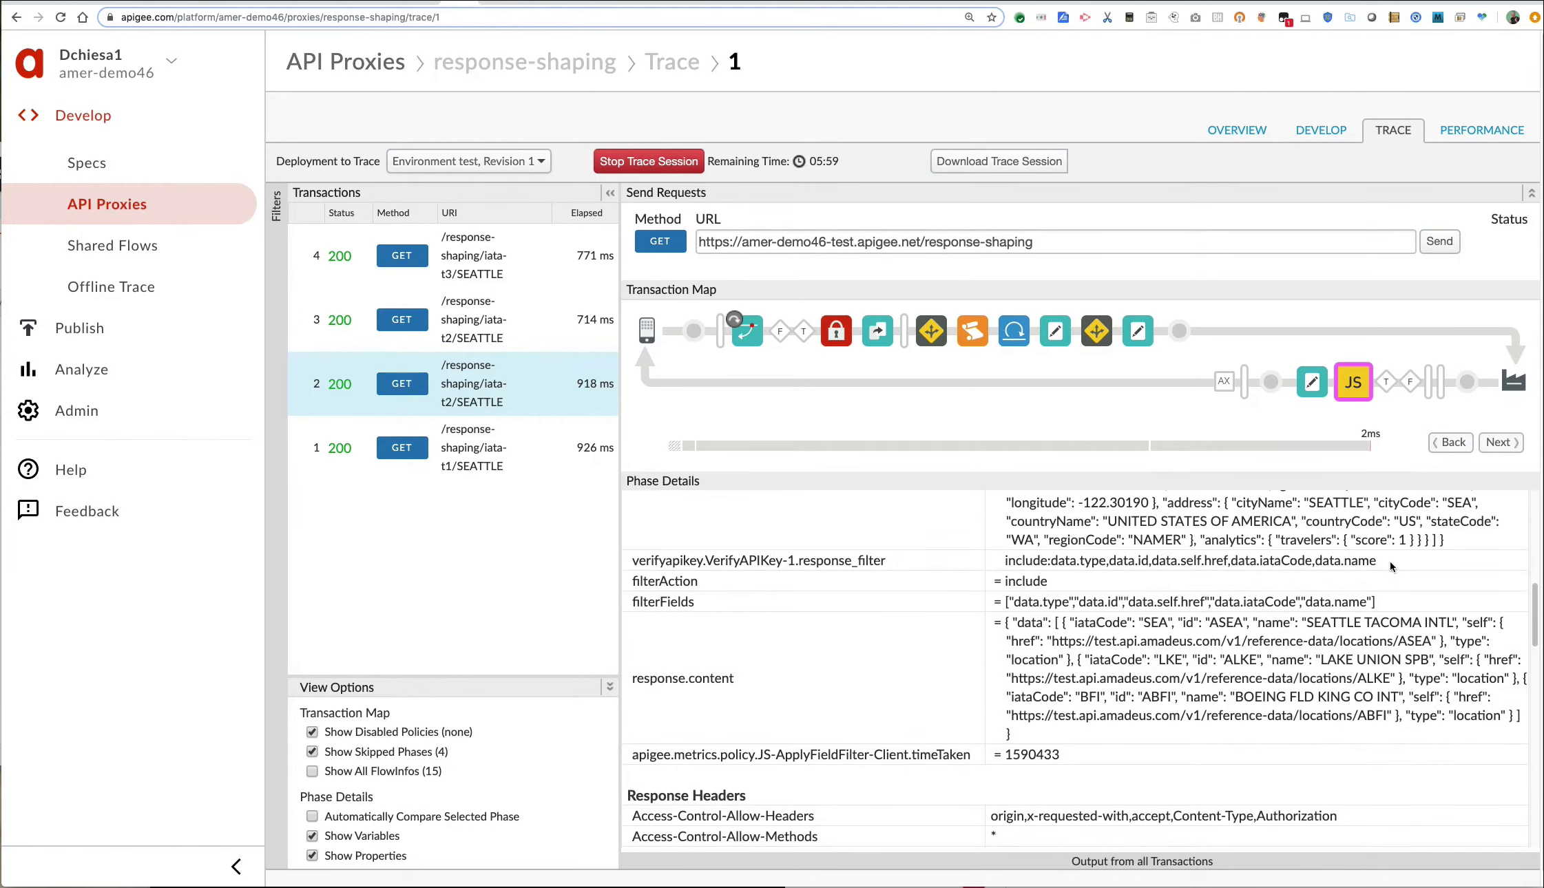
drag(1390, 565, 992, 567)
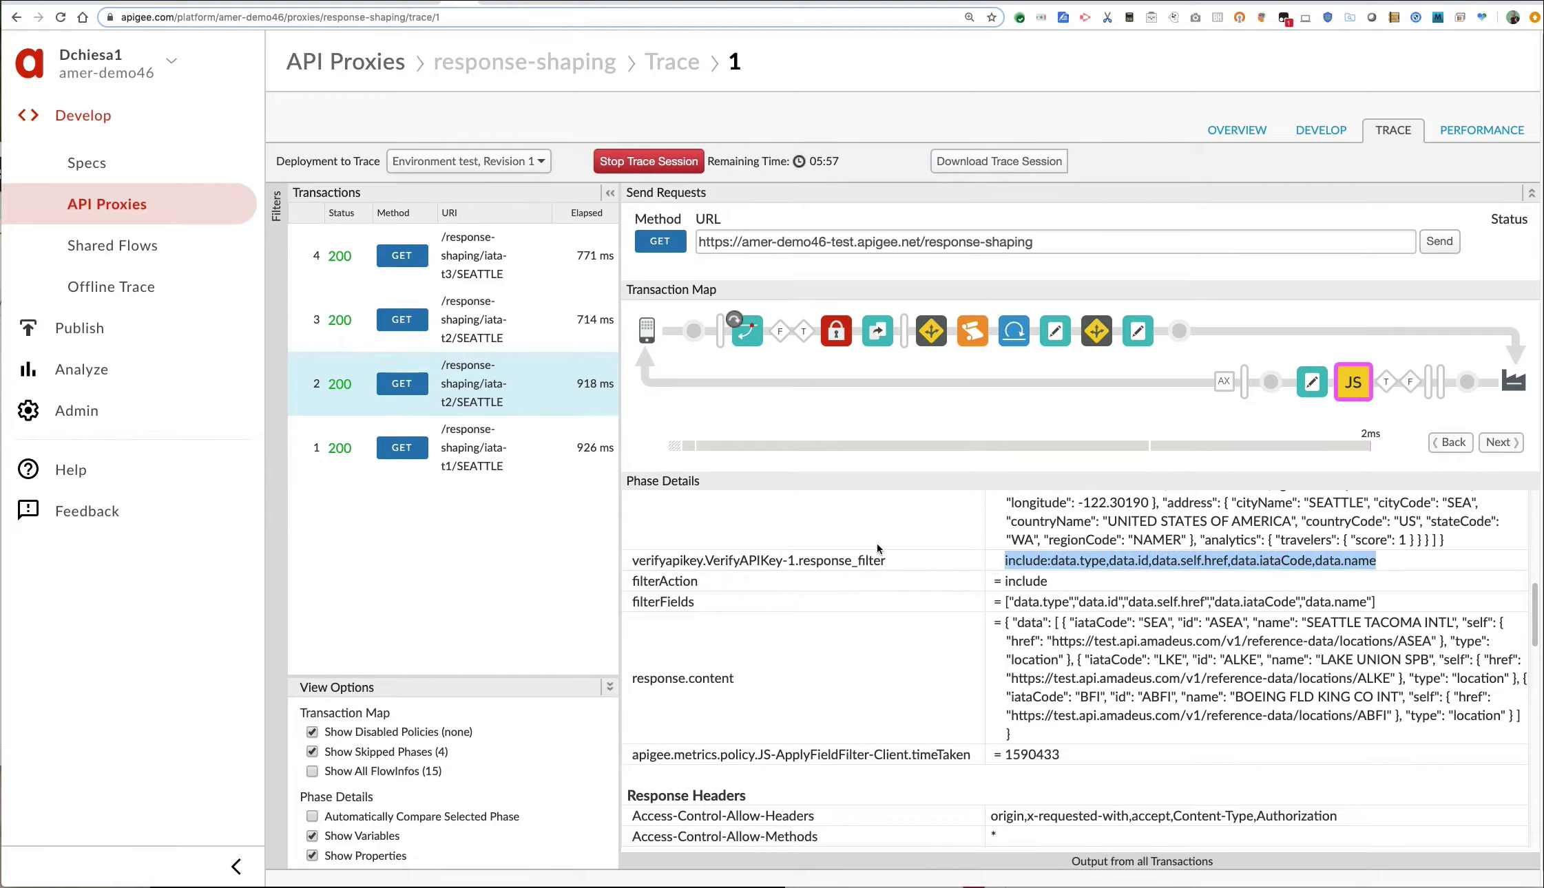
drag(888, 561, 721, 564)
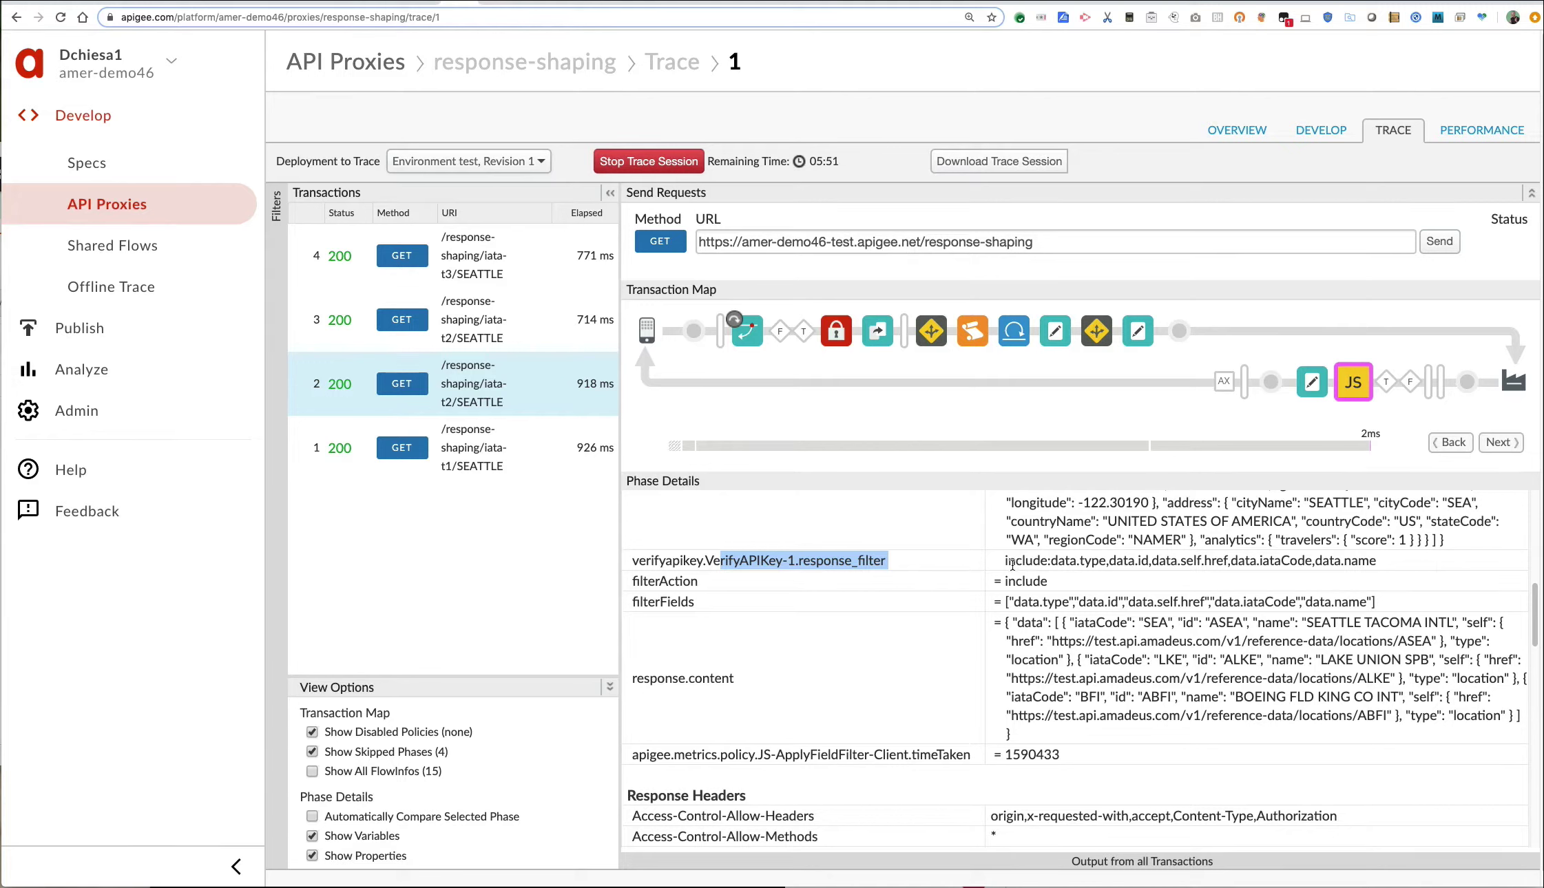
drag(1004, 561, 1091, 561)
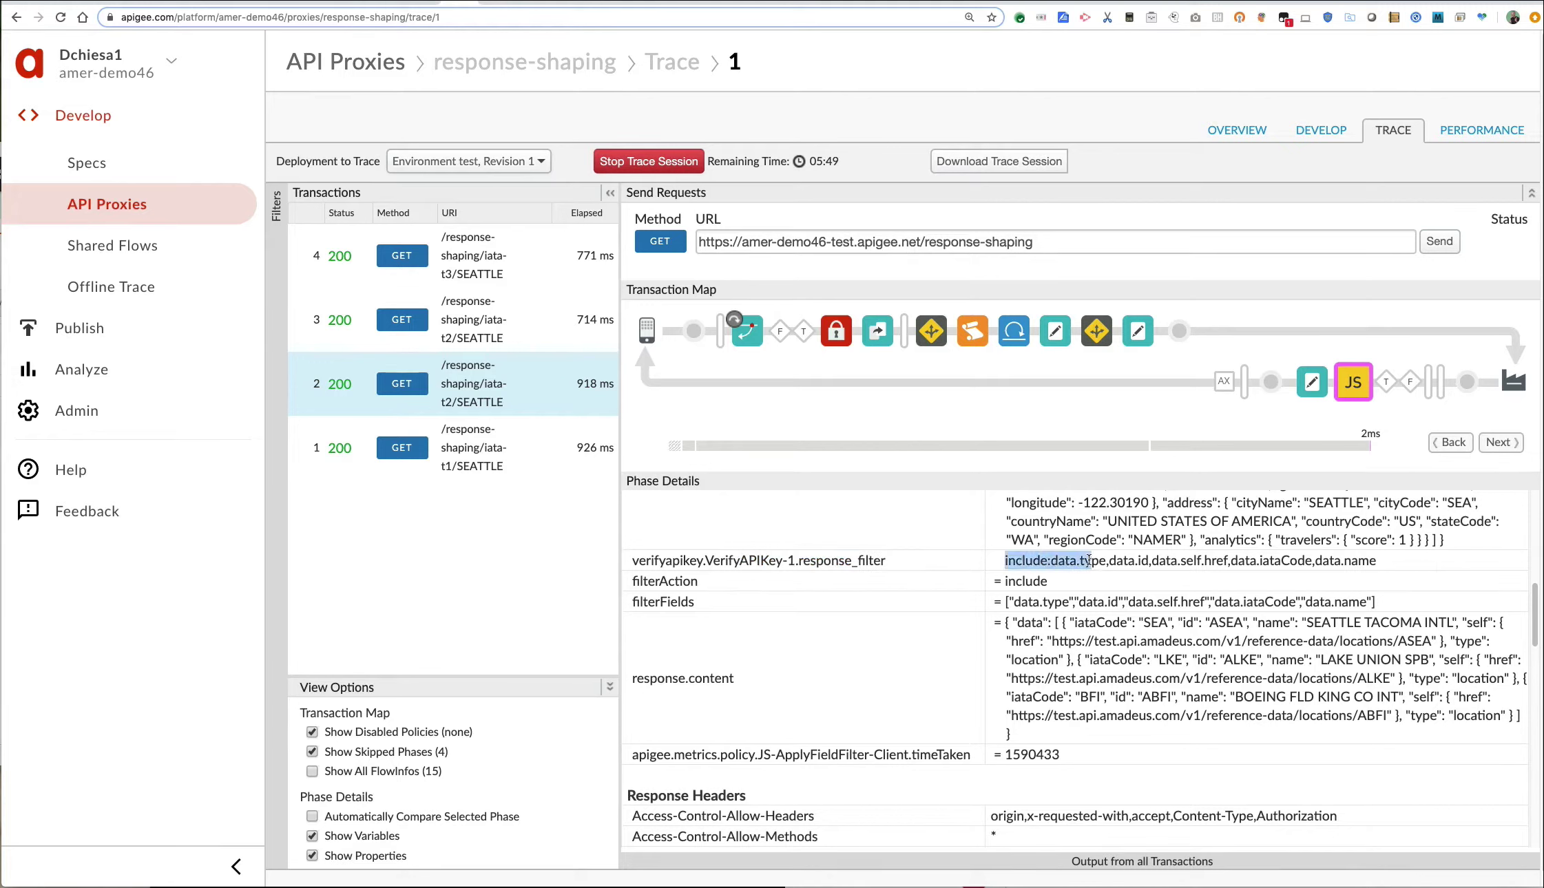
drag(1004, 622, 1072, 737)
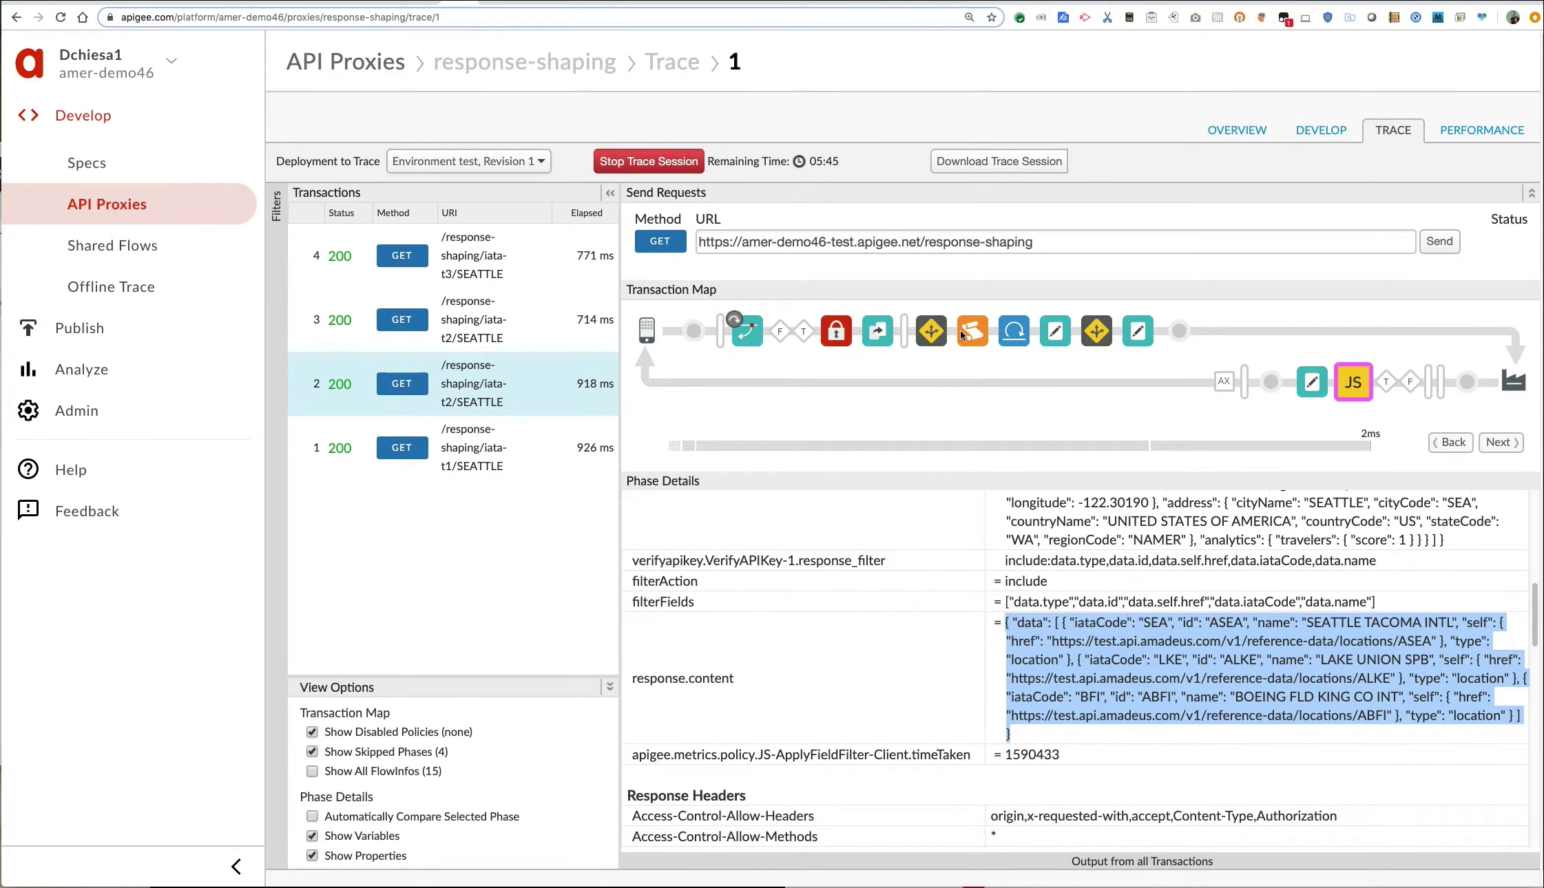
click(518, 332)
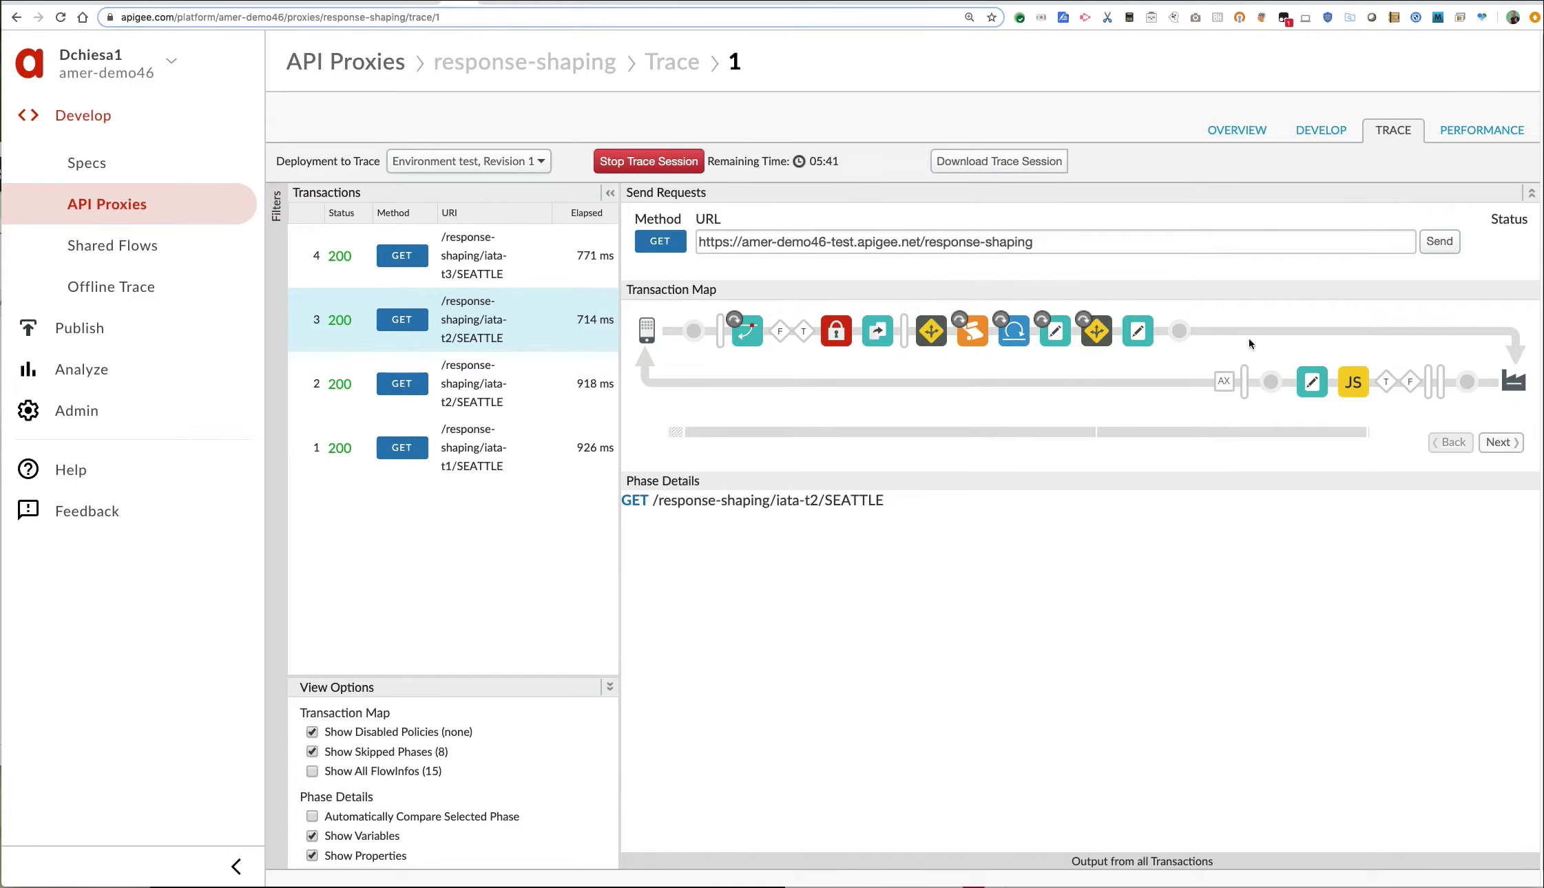
Inspect transaction 3's client filter and highlight its exclude response_filter value.
click(1351, 390)
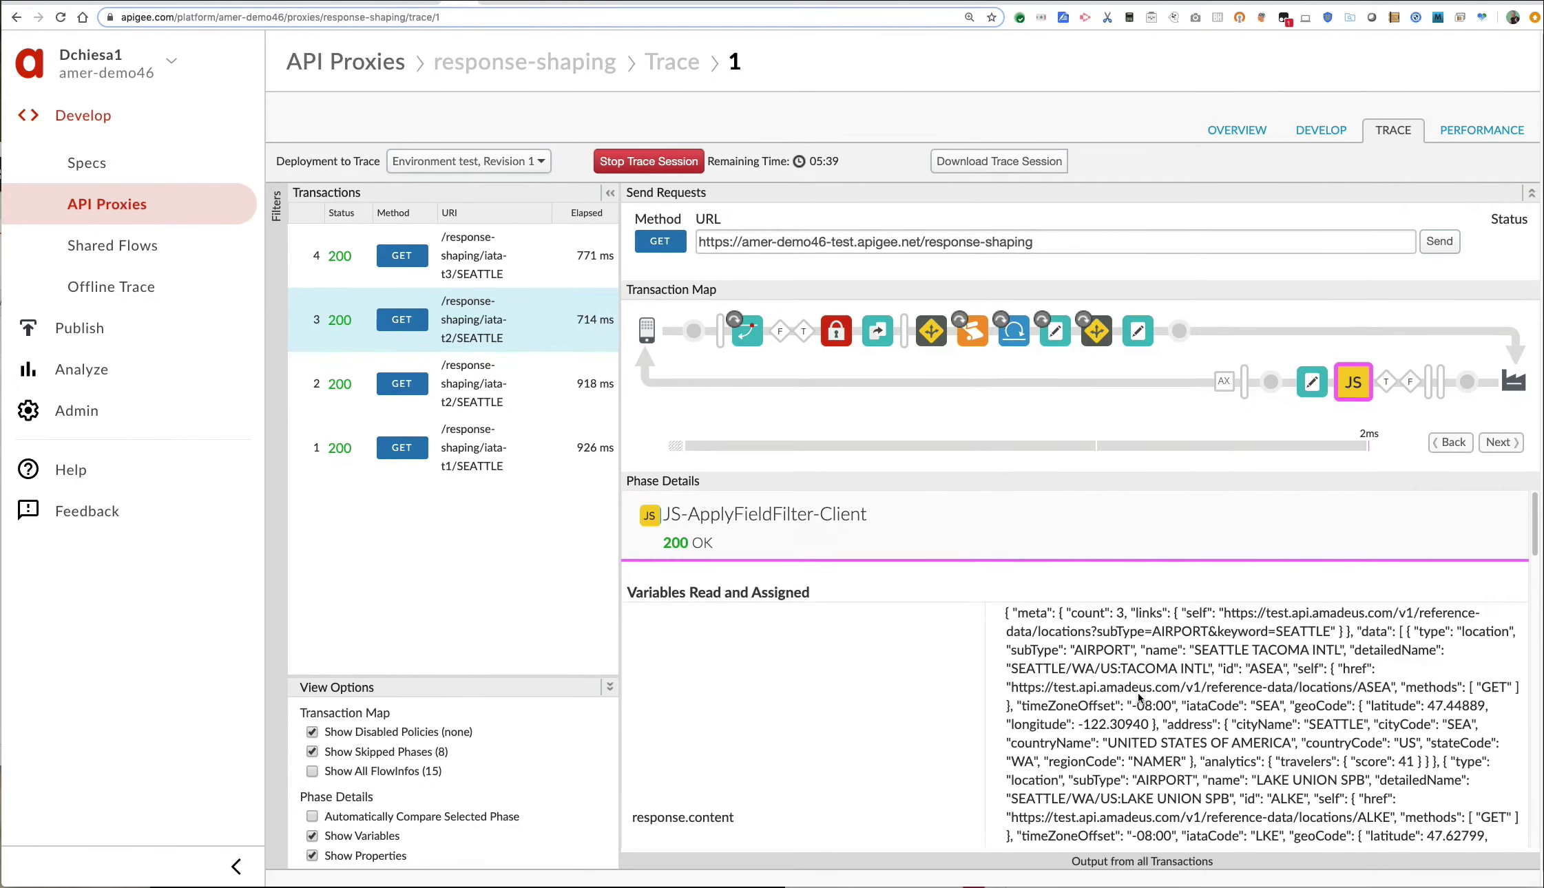
scroll(1380, 784, down, 5)
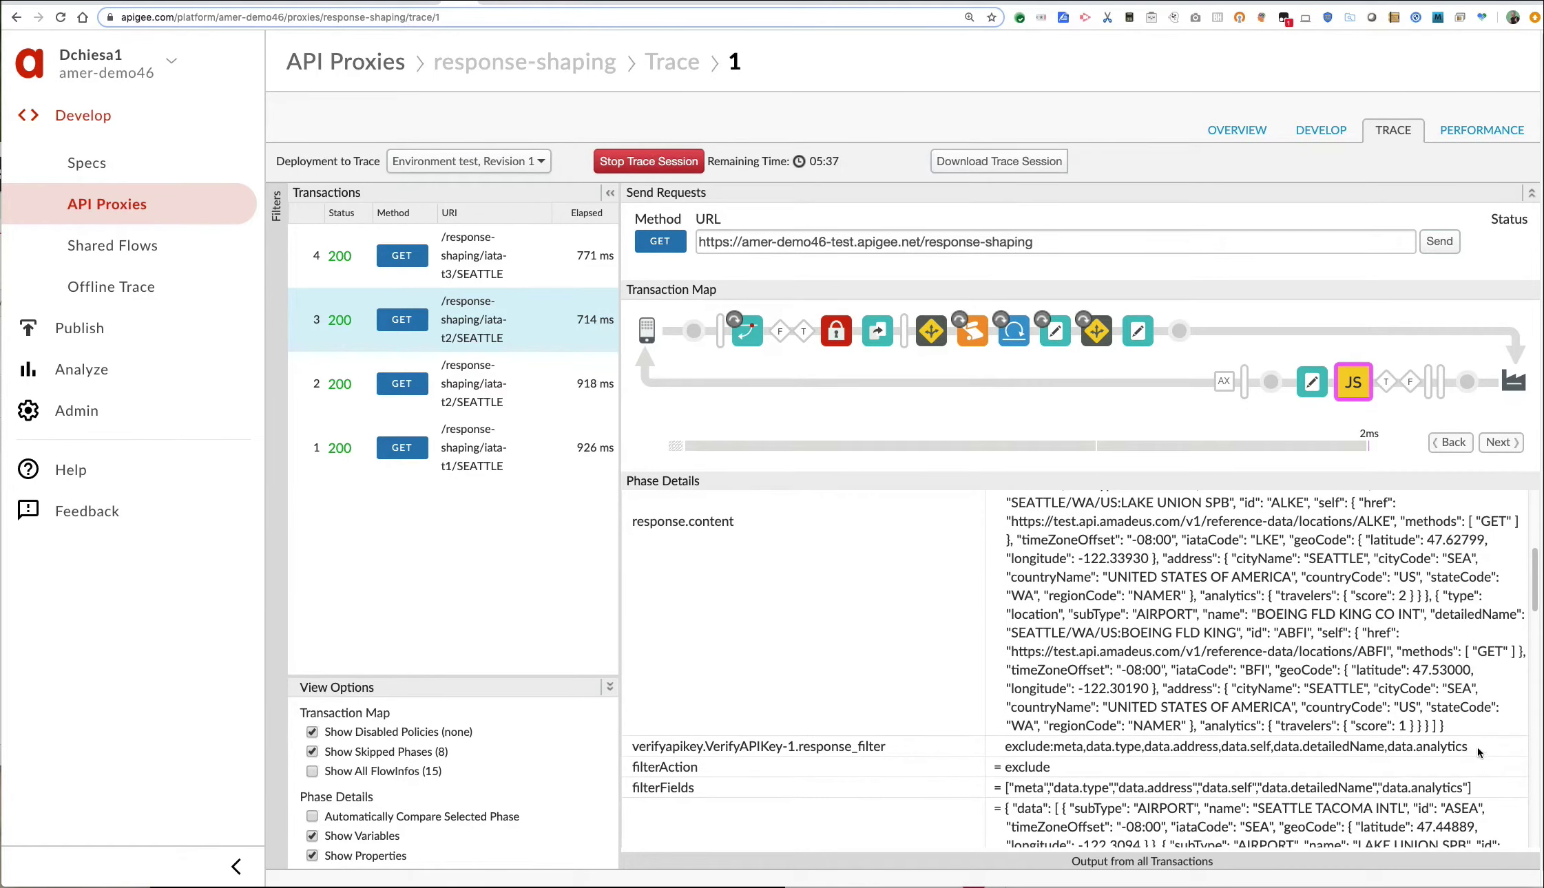
drag(1474, 747, 1005, 741)
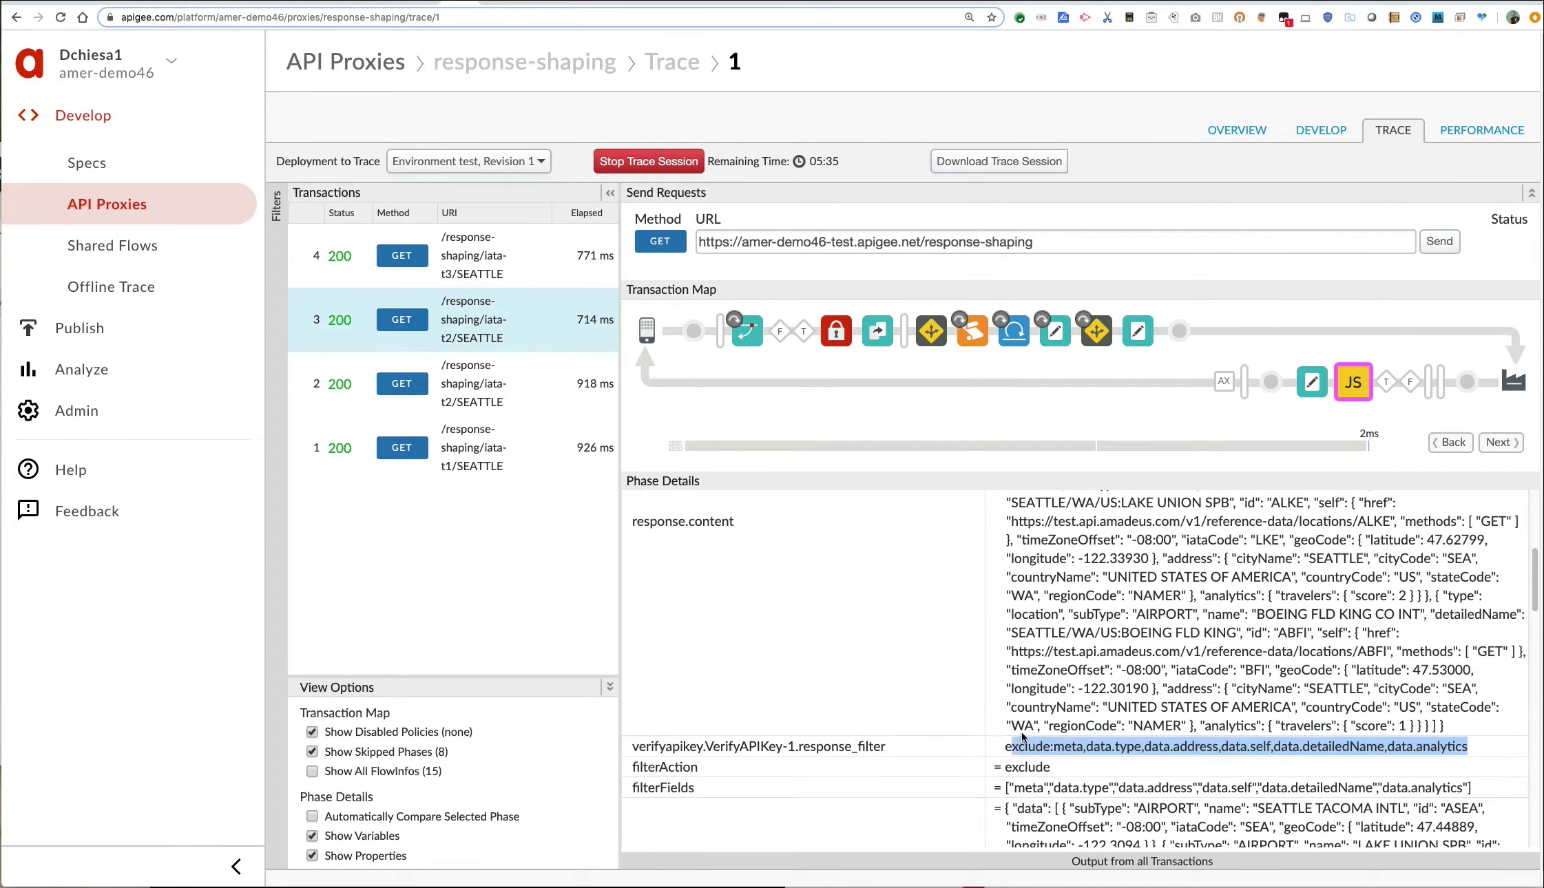
scroll(1024, 742, down, 1)
Inspect transaction 4's product field-filter step, emphasising apiproduct in the filter variable.
click(496, 262)
click(1351, 386)
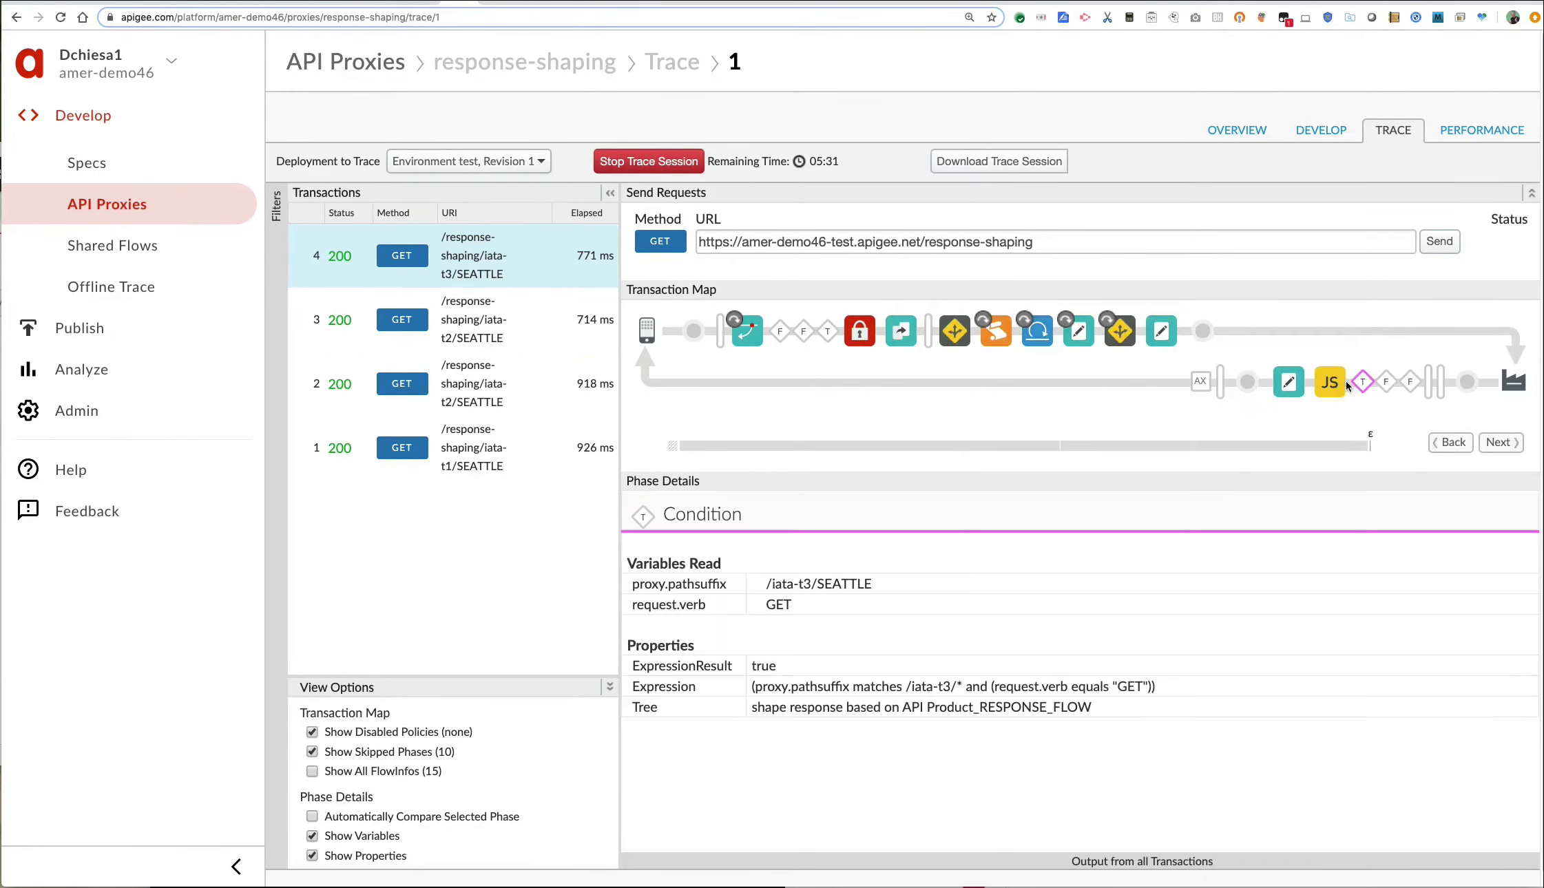
click(1329, 382)
scroll(1143, 637, down, 3)
scroll(1142, 637, down, 5)
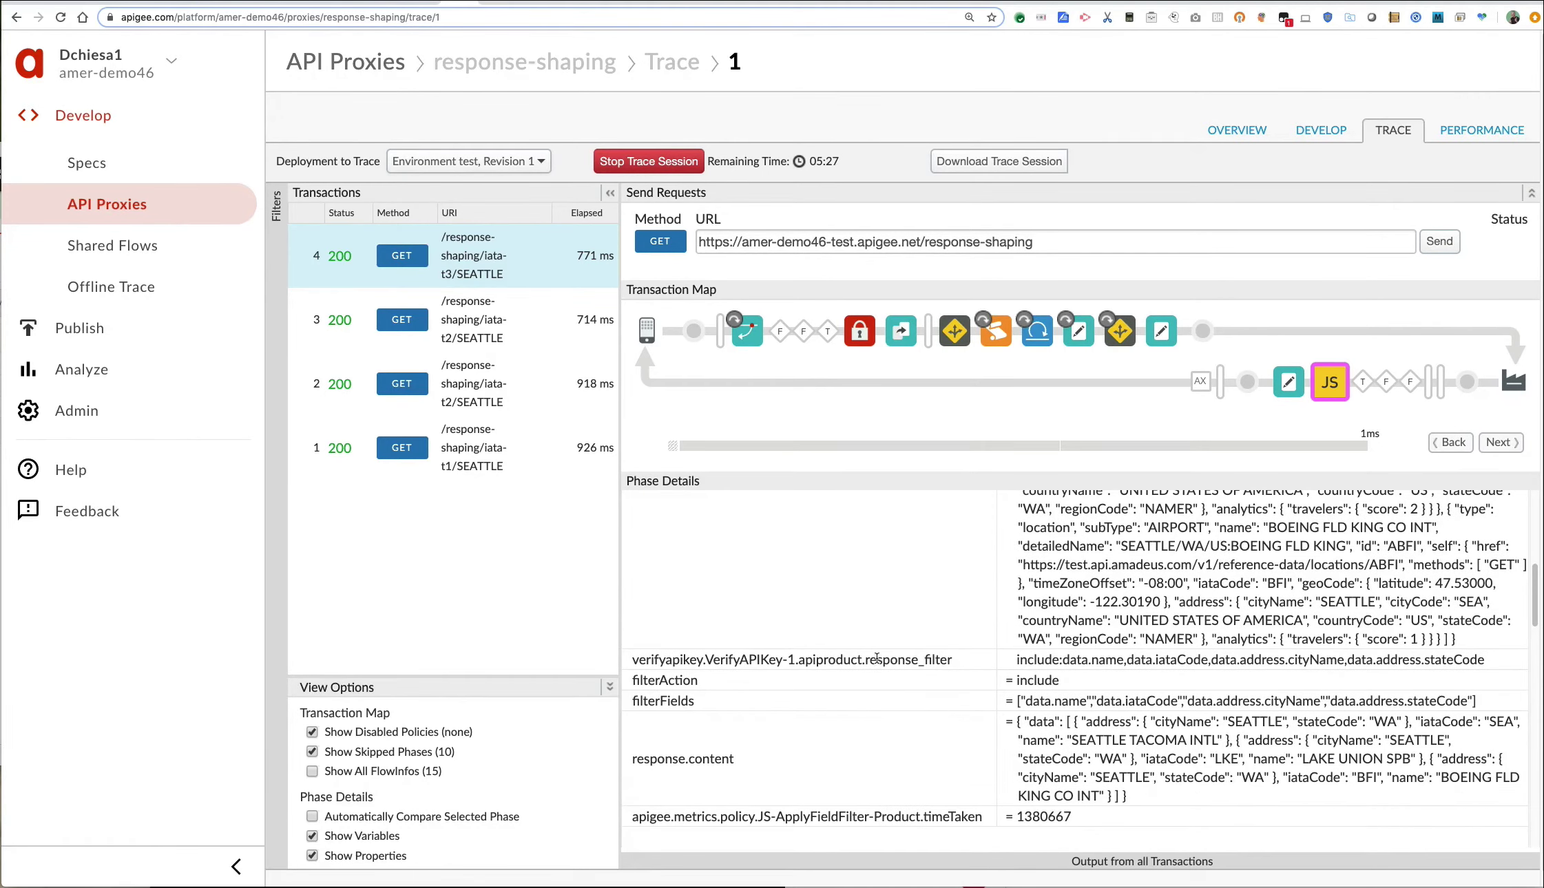
drag(862, 660, 797, 660)
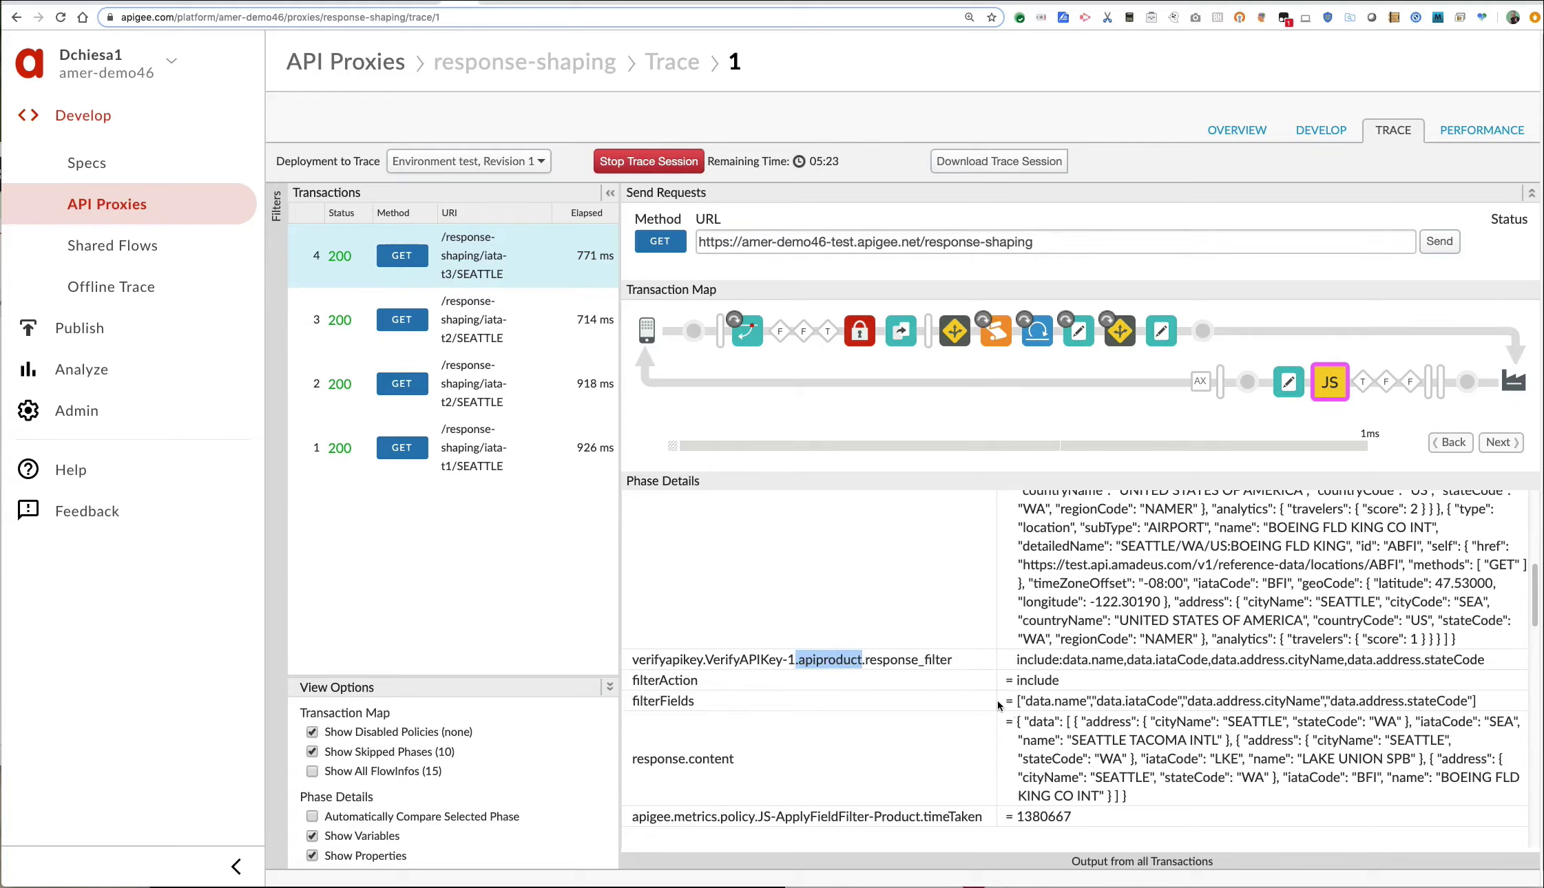
Go to Publish > Apps and open Response-Shaping-App-1's details.
click(163, 331)
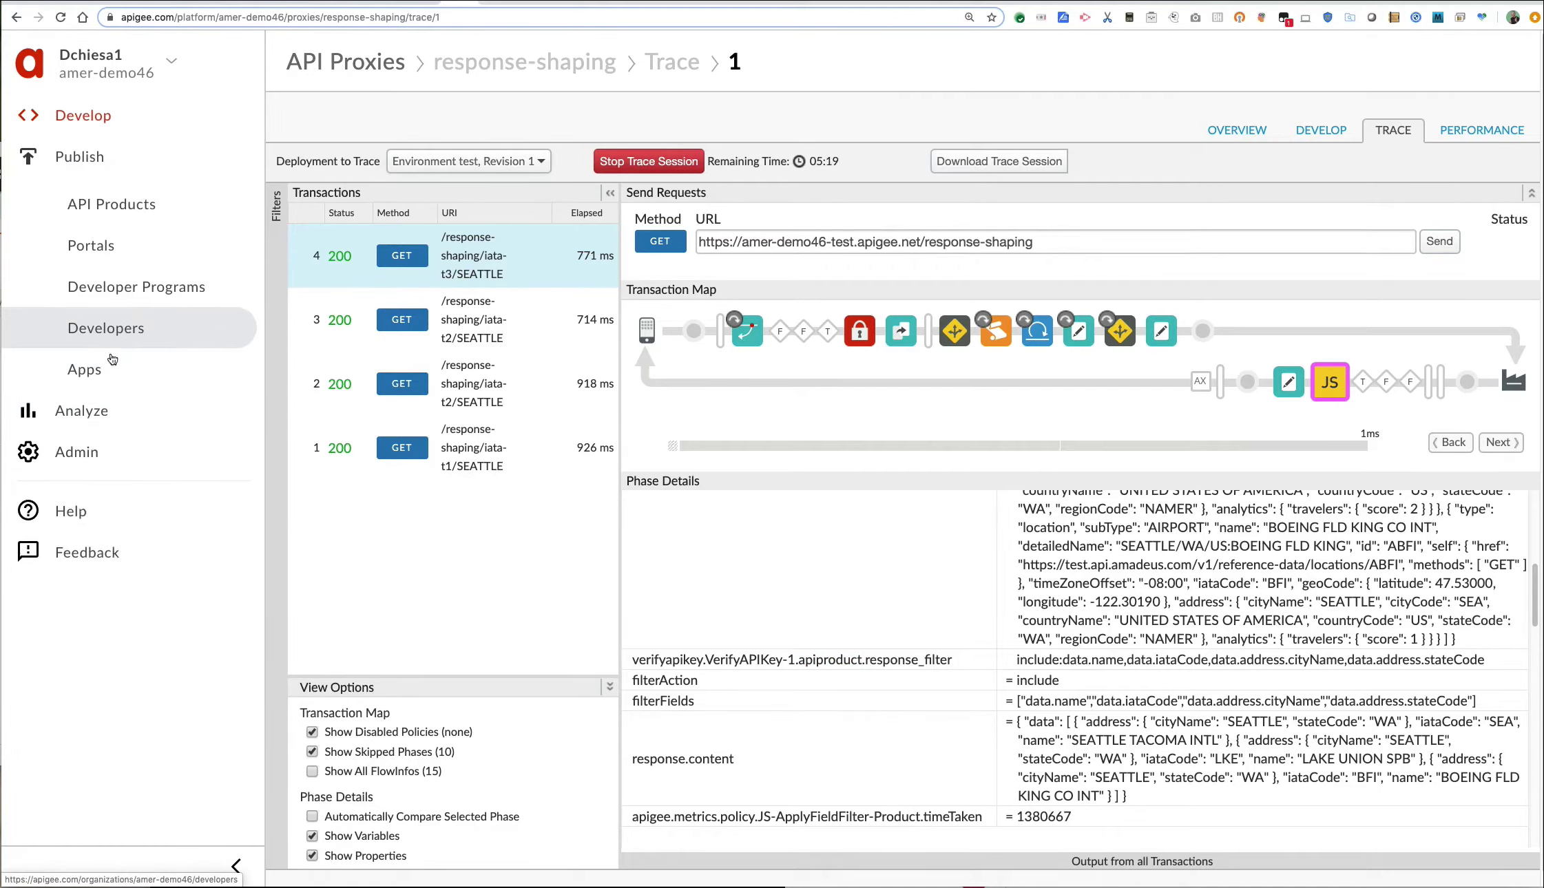
click(102, 372)
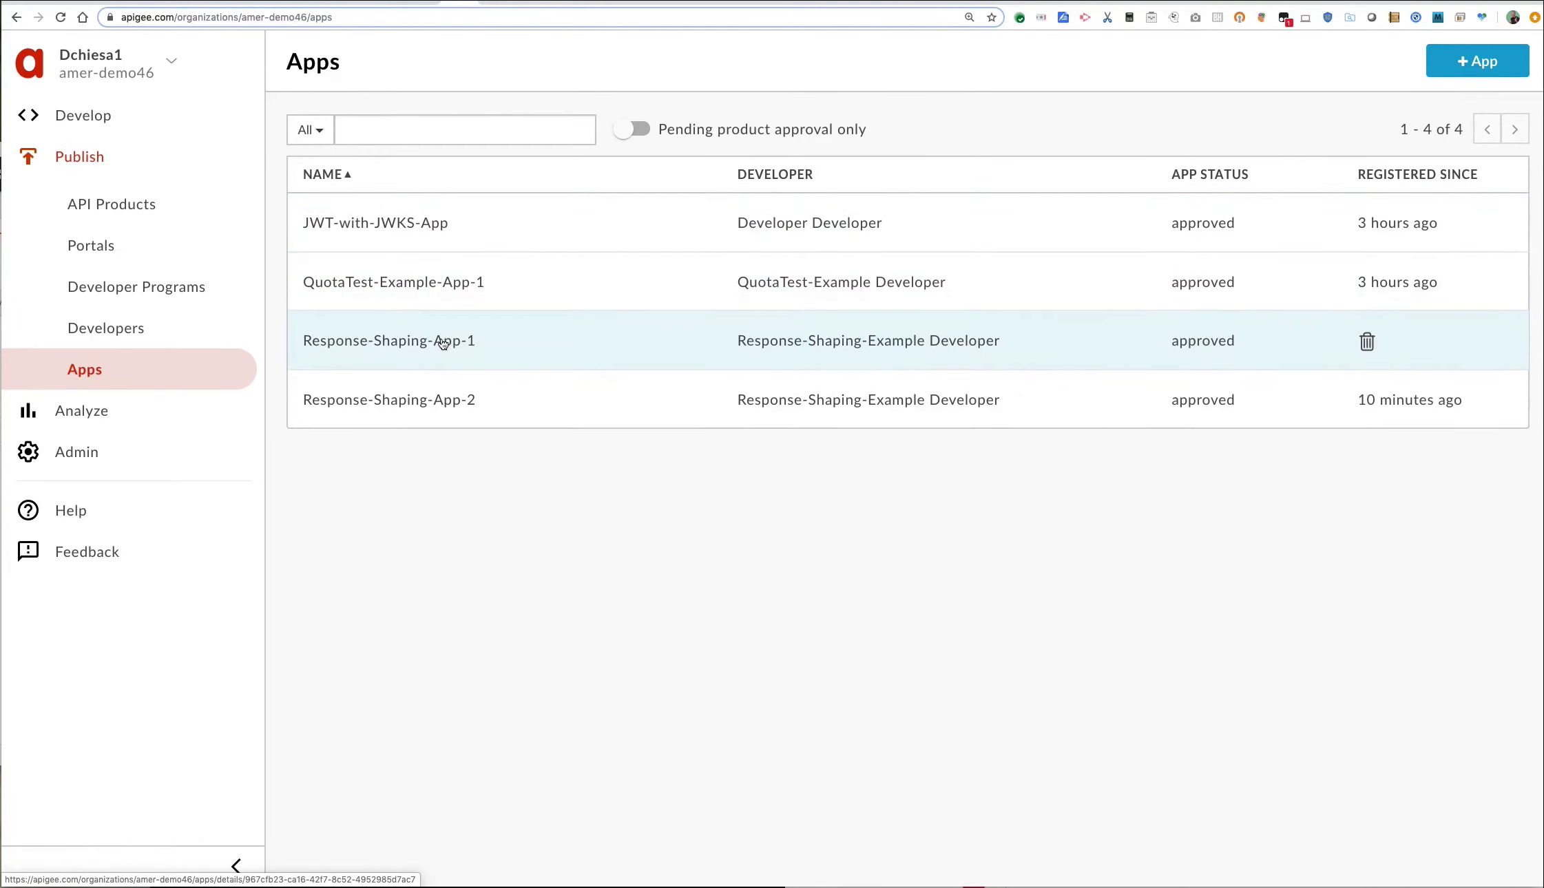
click(441, 341)
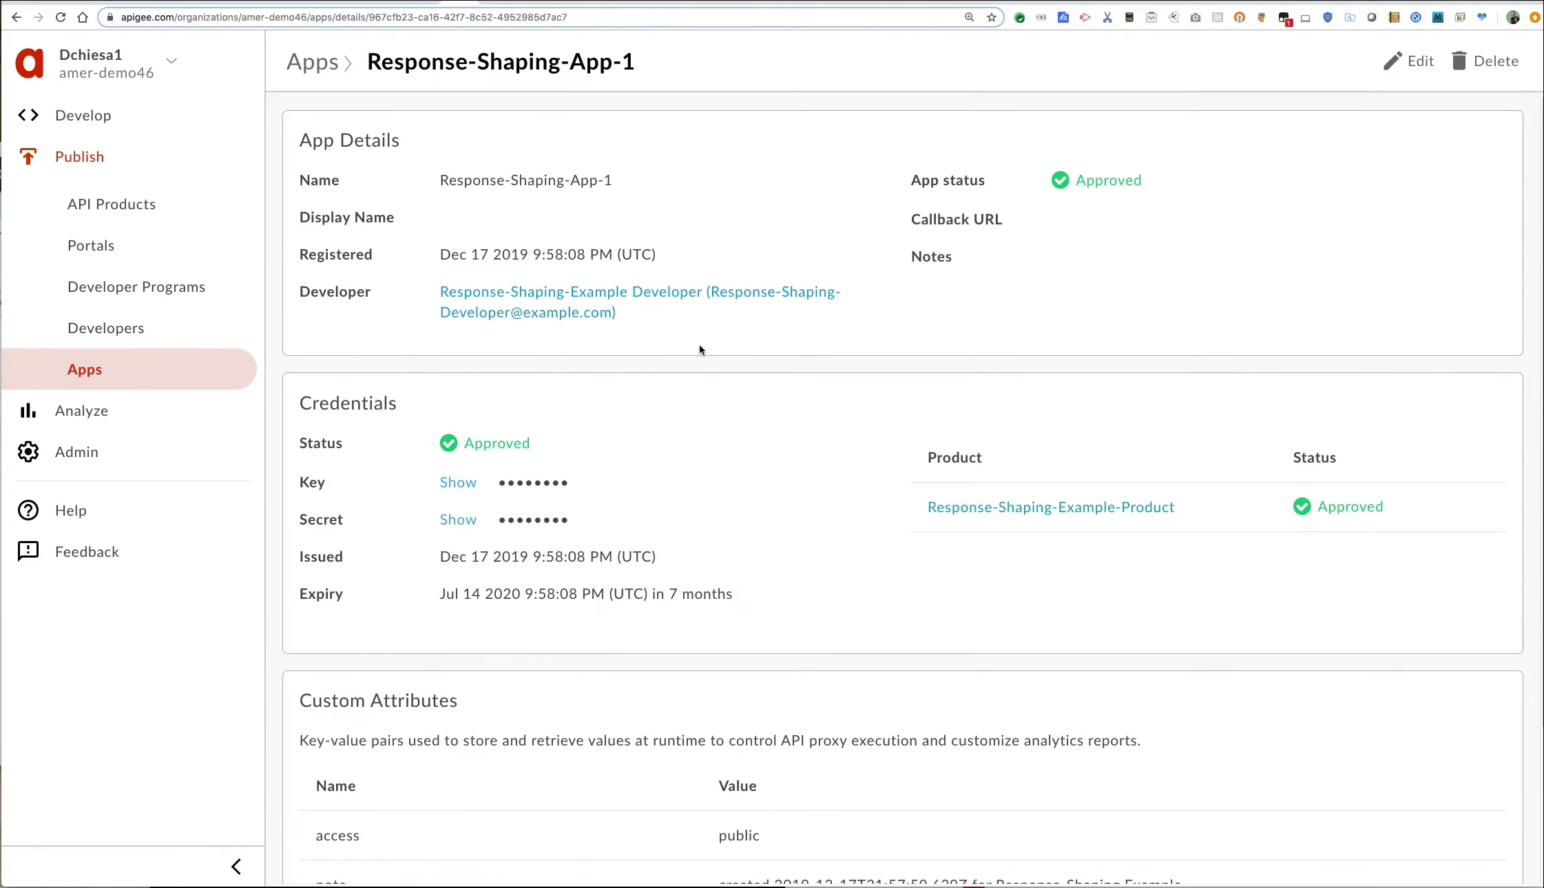
Reveal Response-Shaping-App-1's consumer key and highlight its response_filter custom attribute.
click(447, 485)
scroll(466, 488, down, 3)
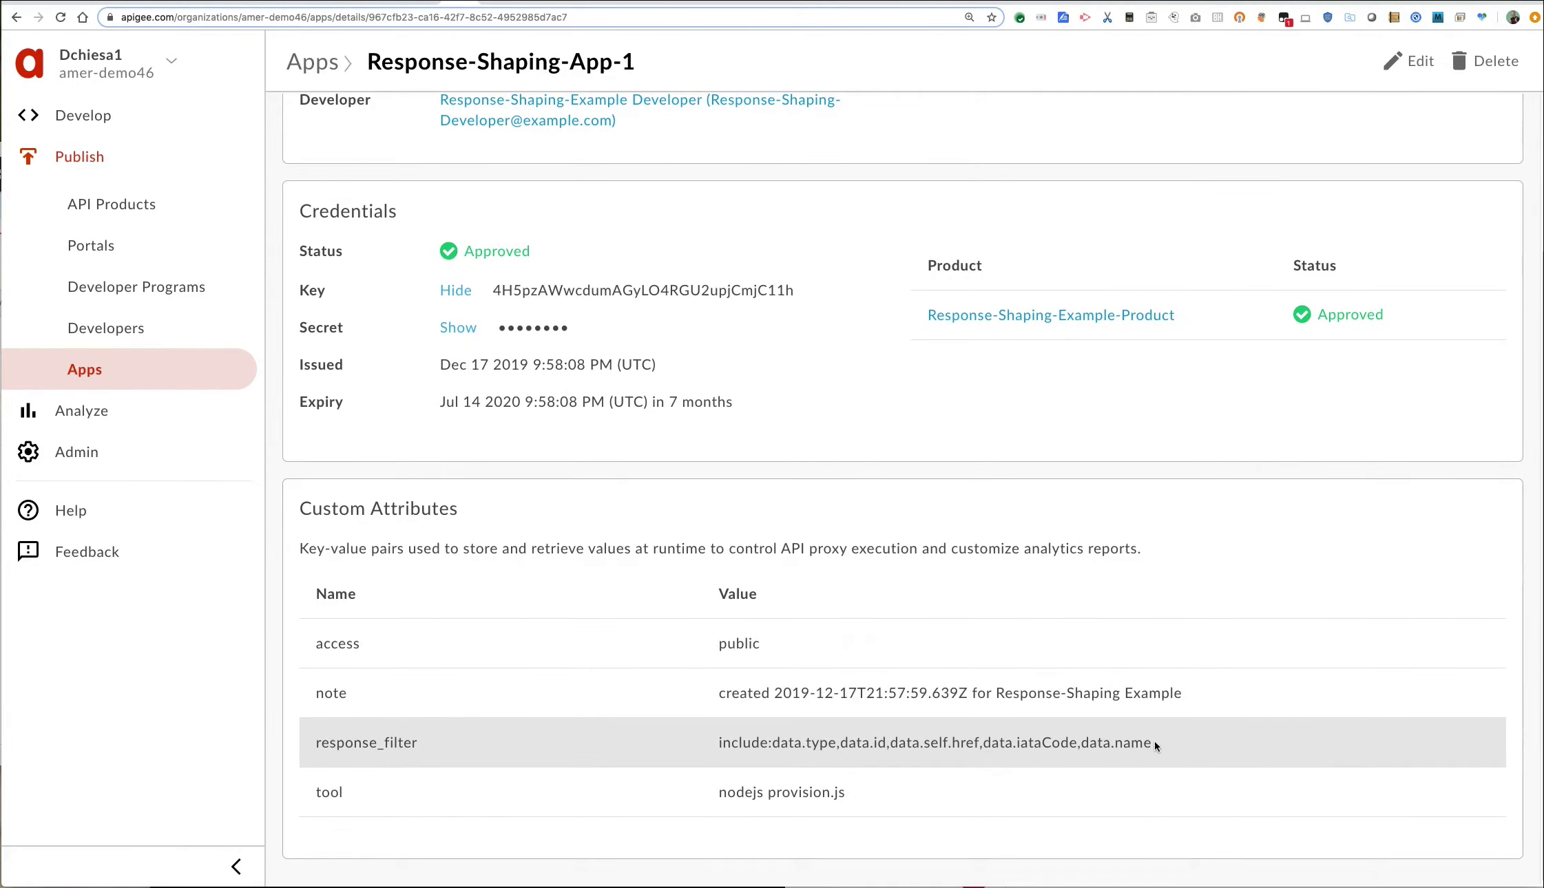
drag(1154, 744, 677, 741)
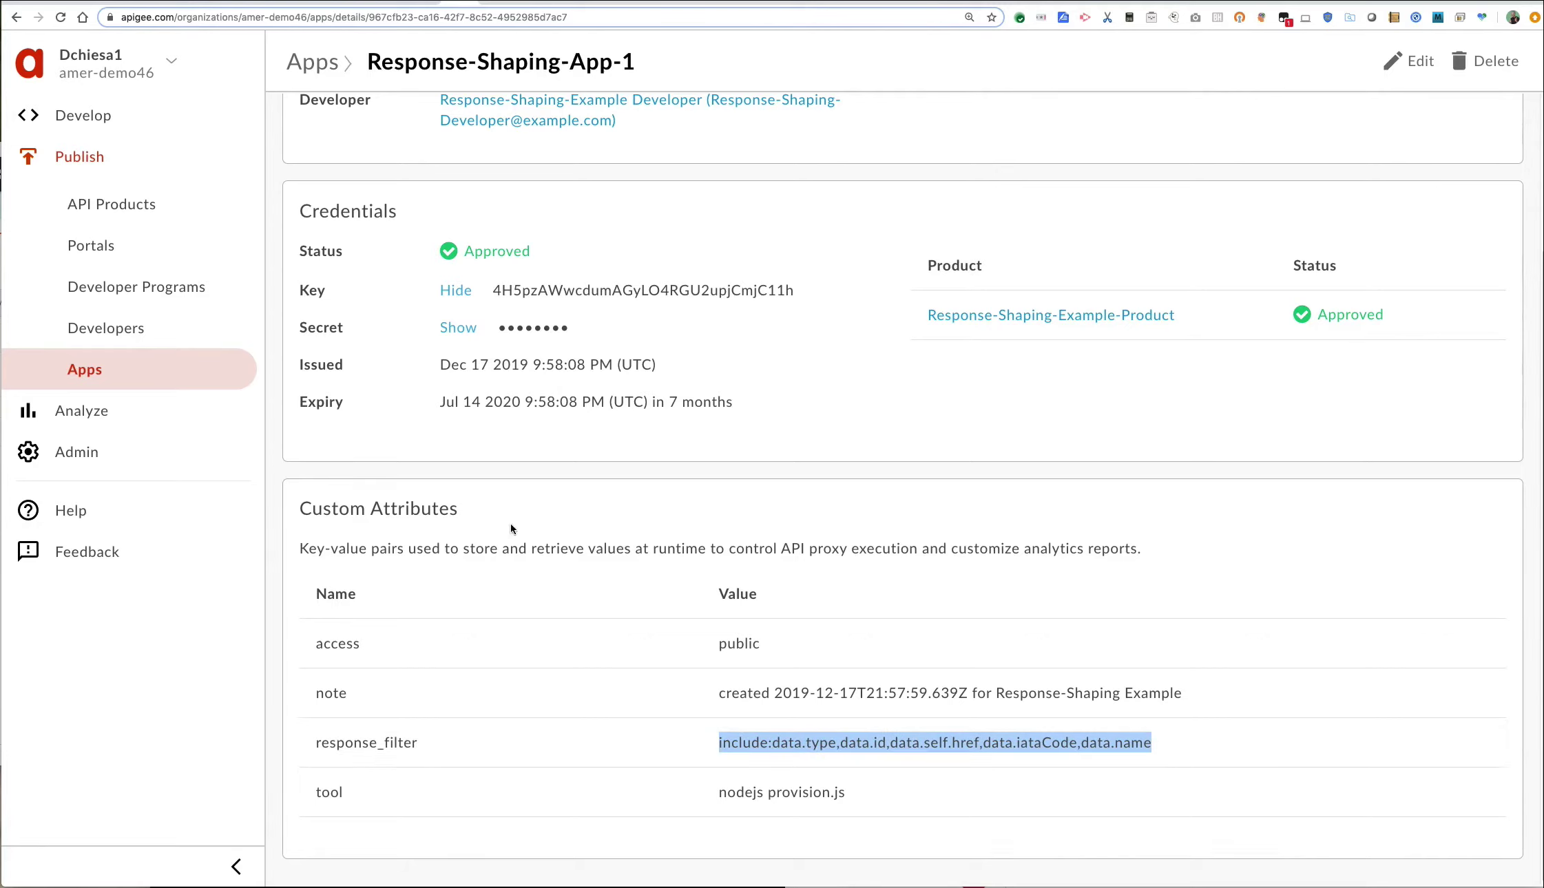
drag(474, 517, 294, 508)
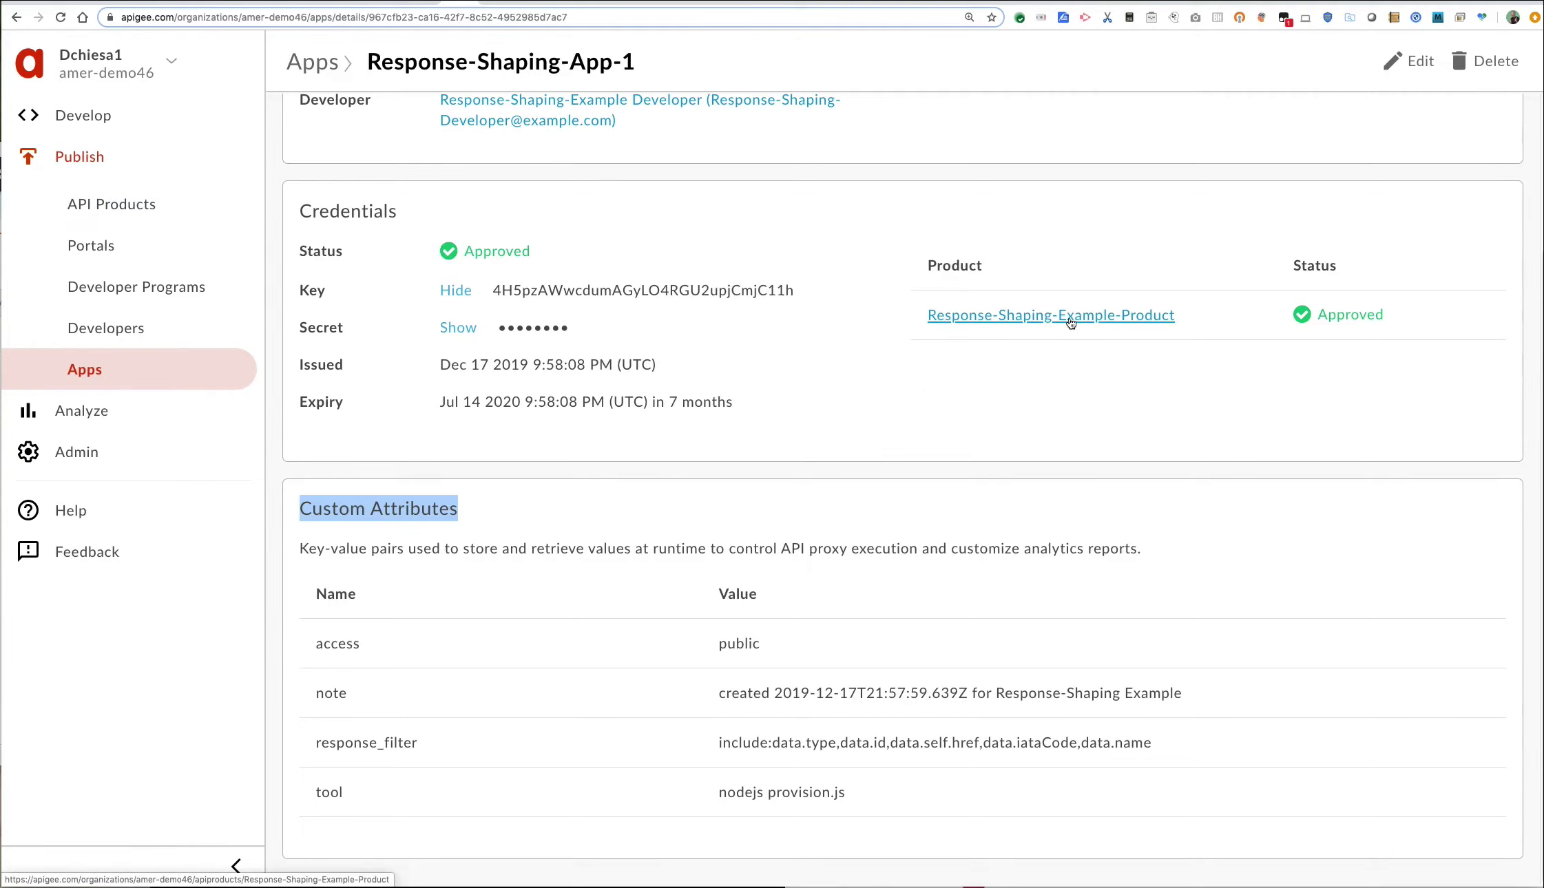
click(1141, 319)
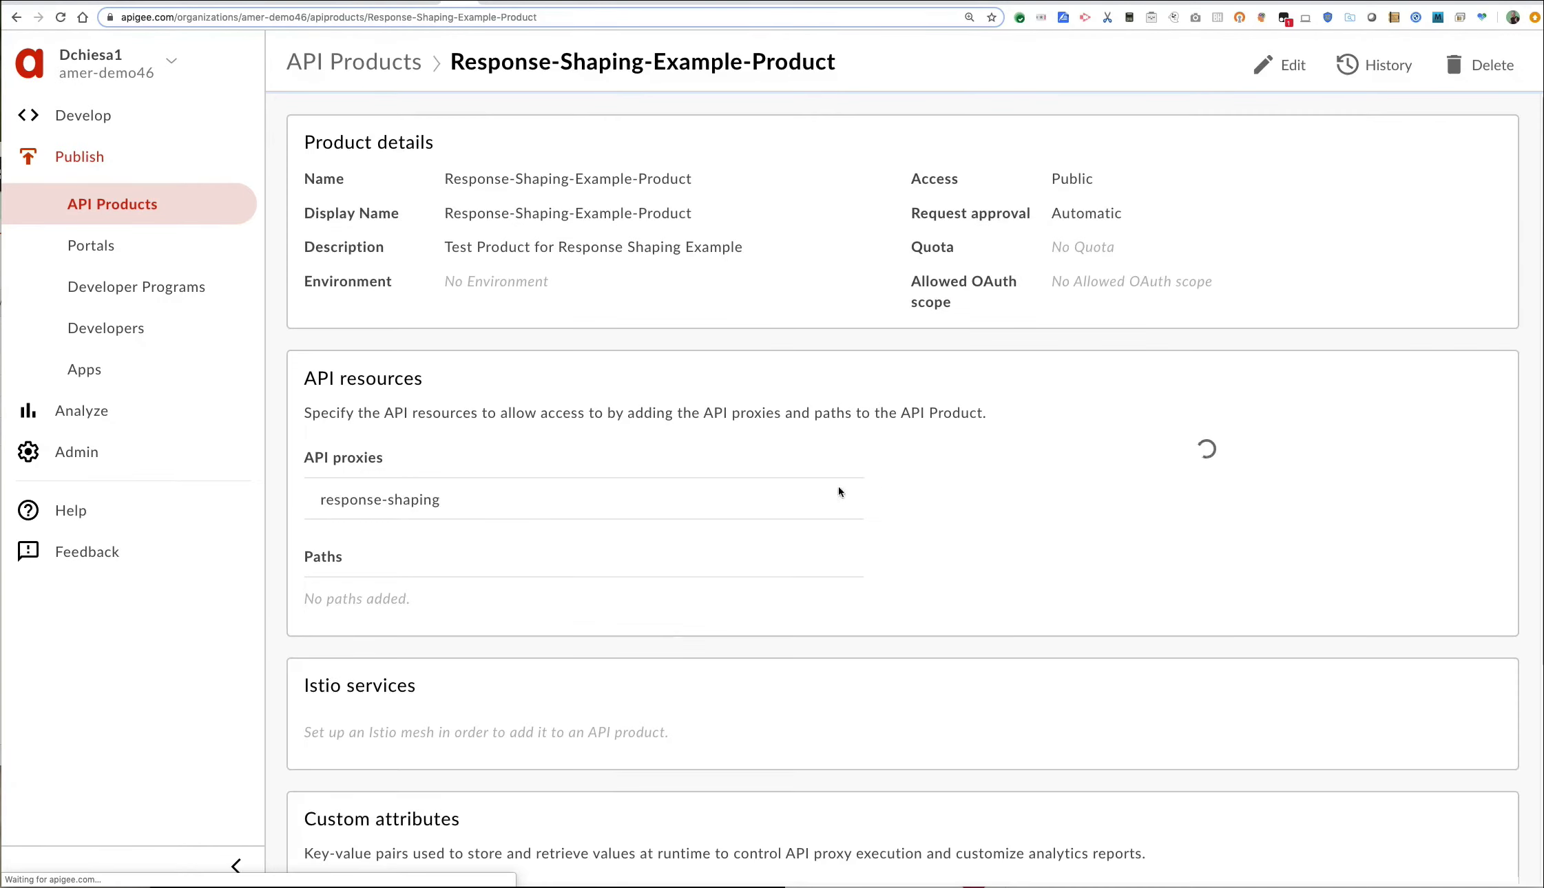
Review the product's response_filter include list and the two Response-Shaping apps using it.
scroll(659, 621, down, 5)
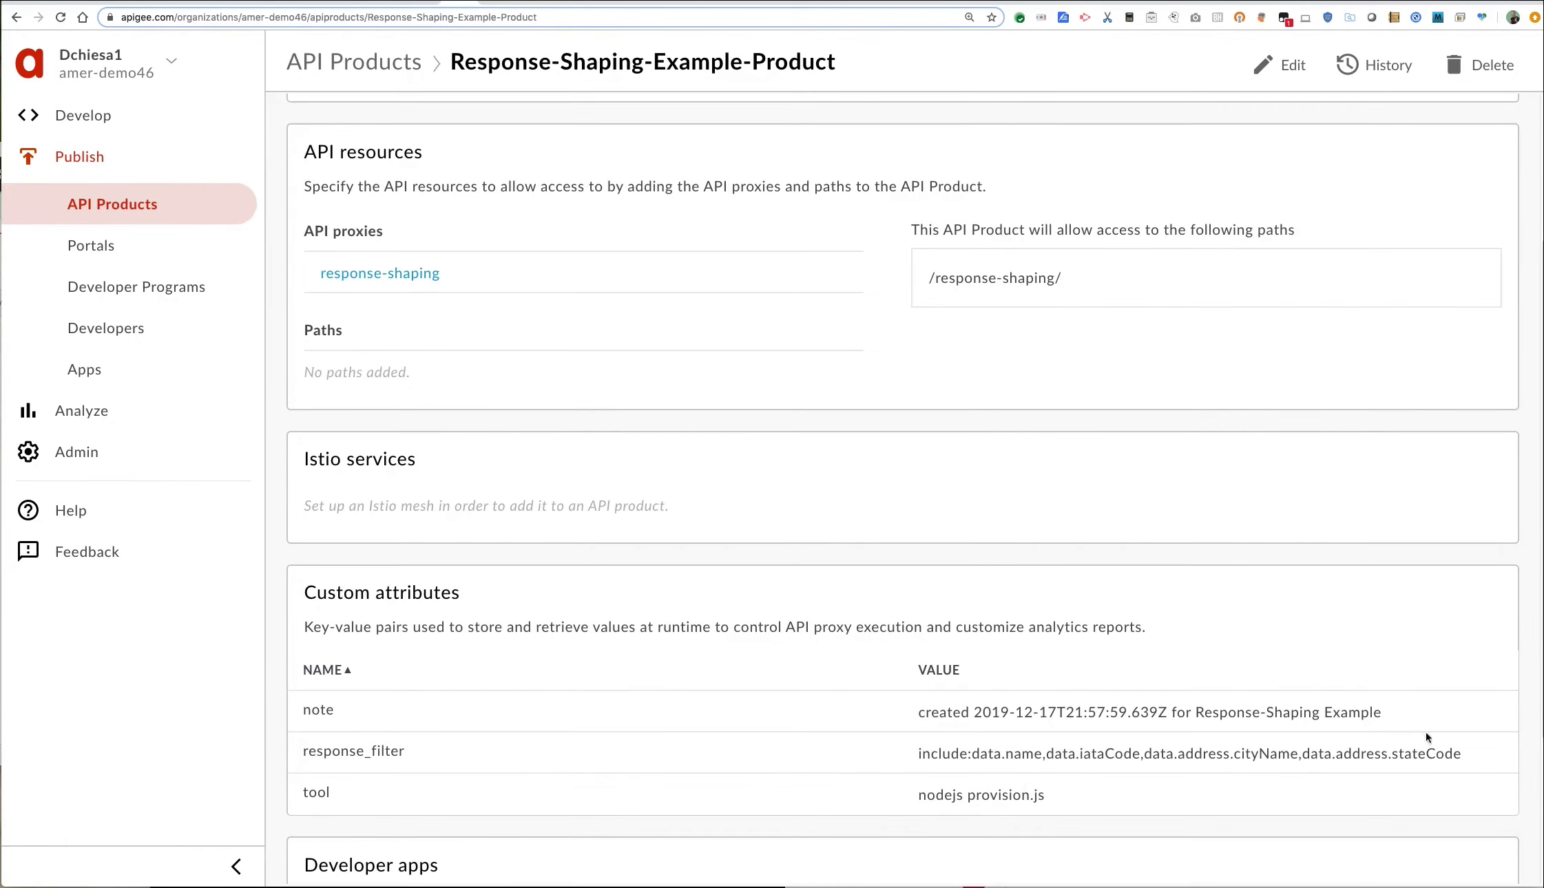
drag(1465, 755, 1027, 754)
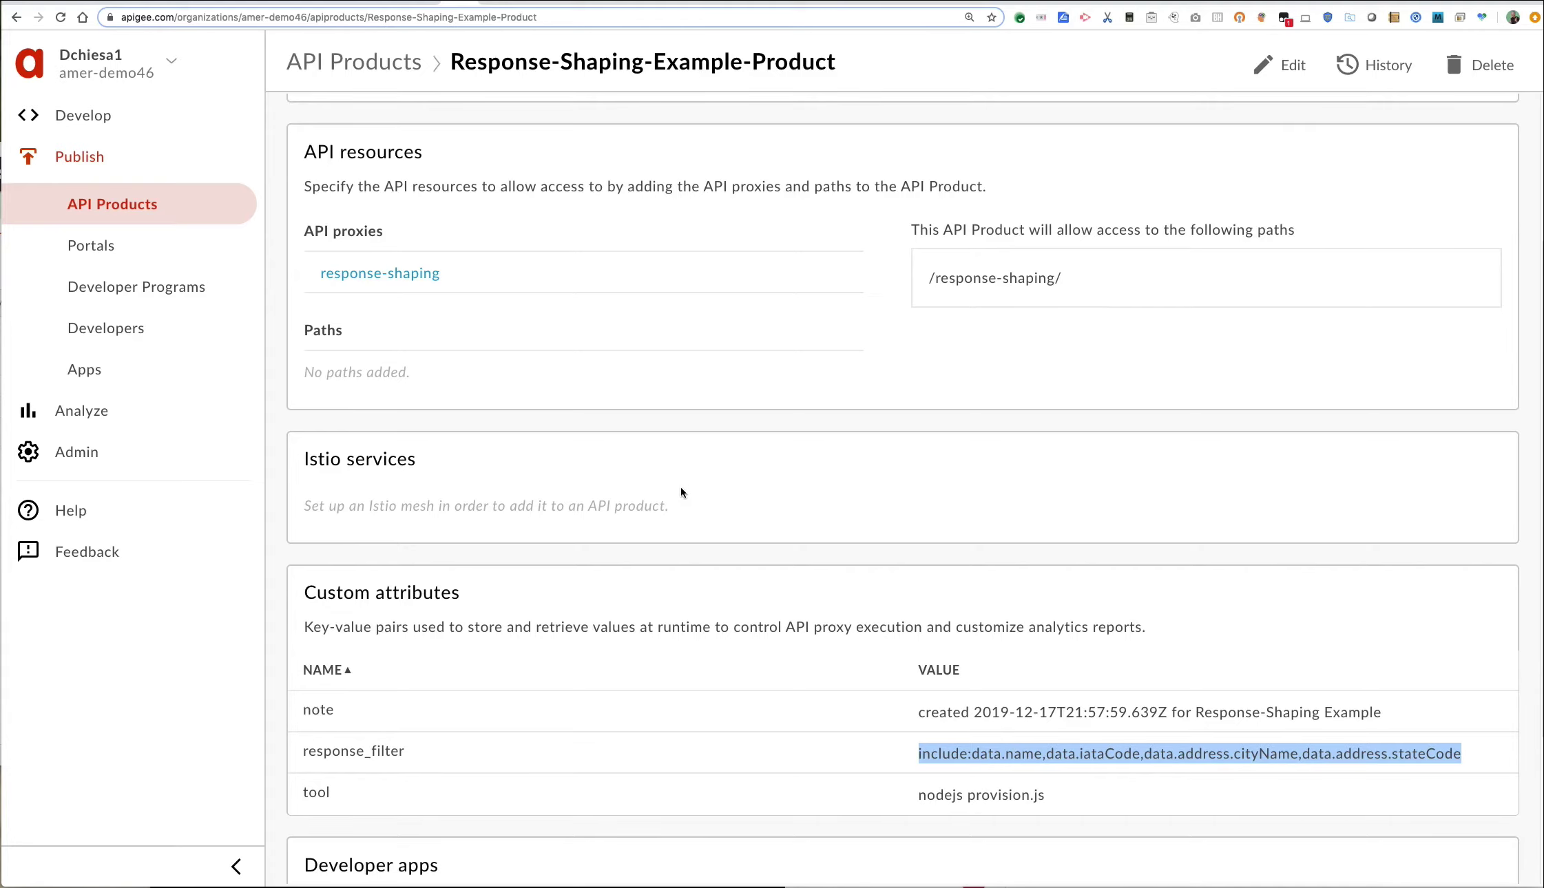
scroll(672, 491, down, 3)
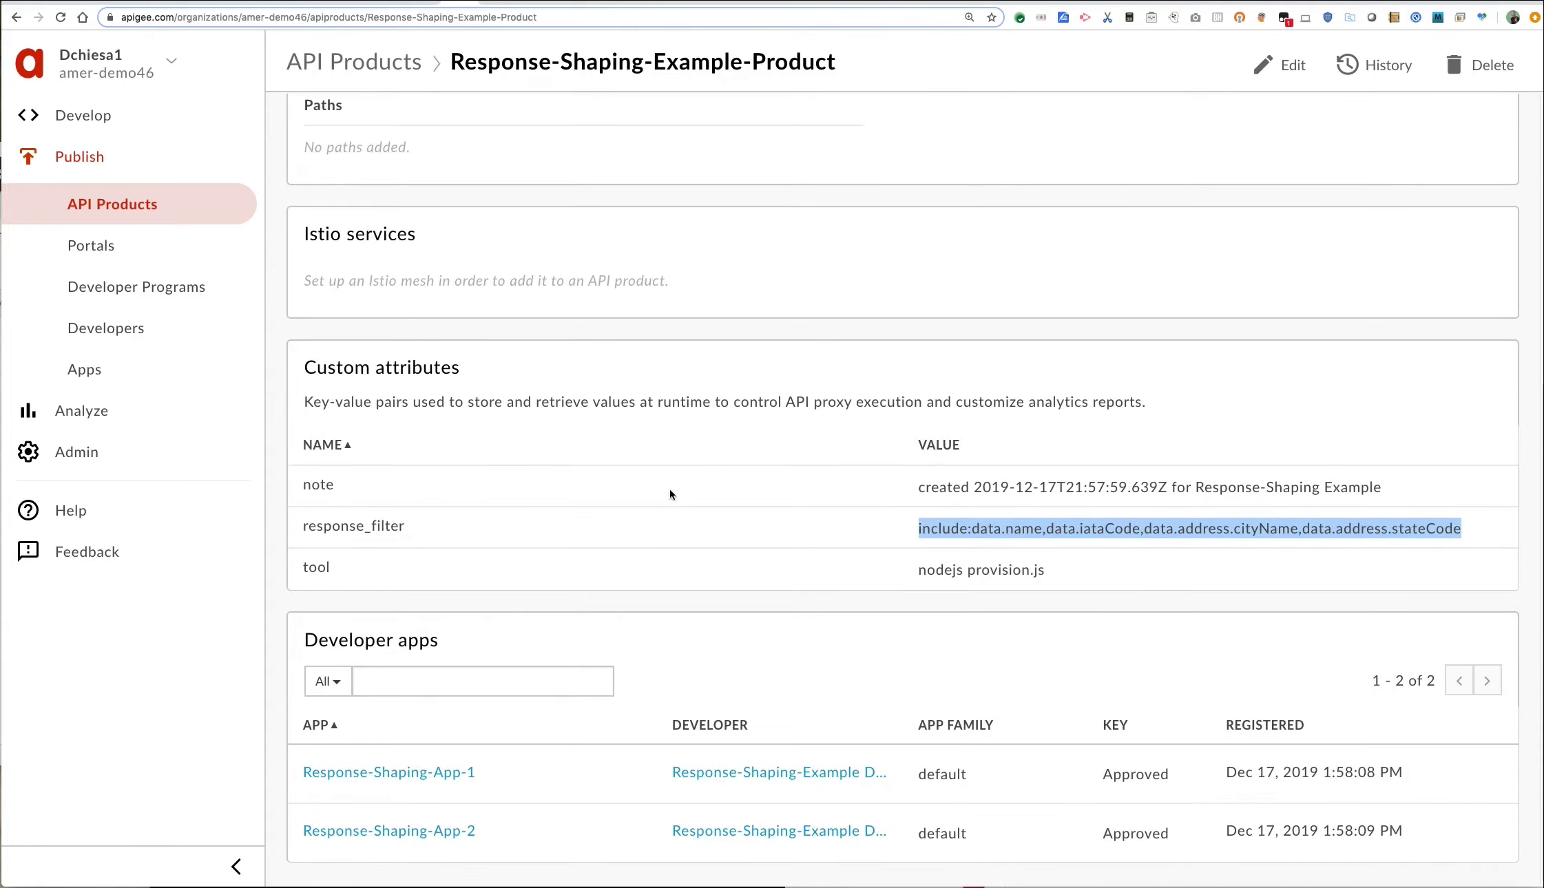
scroll(664, 493, up, 6)
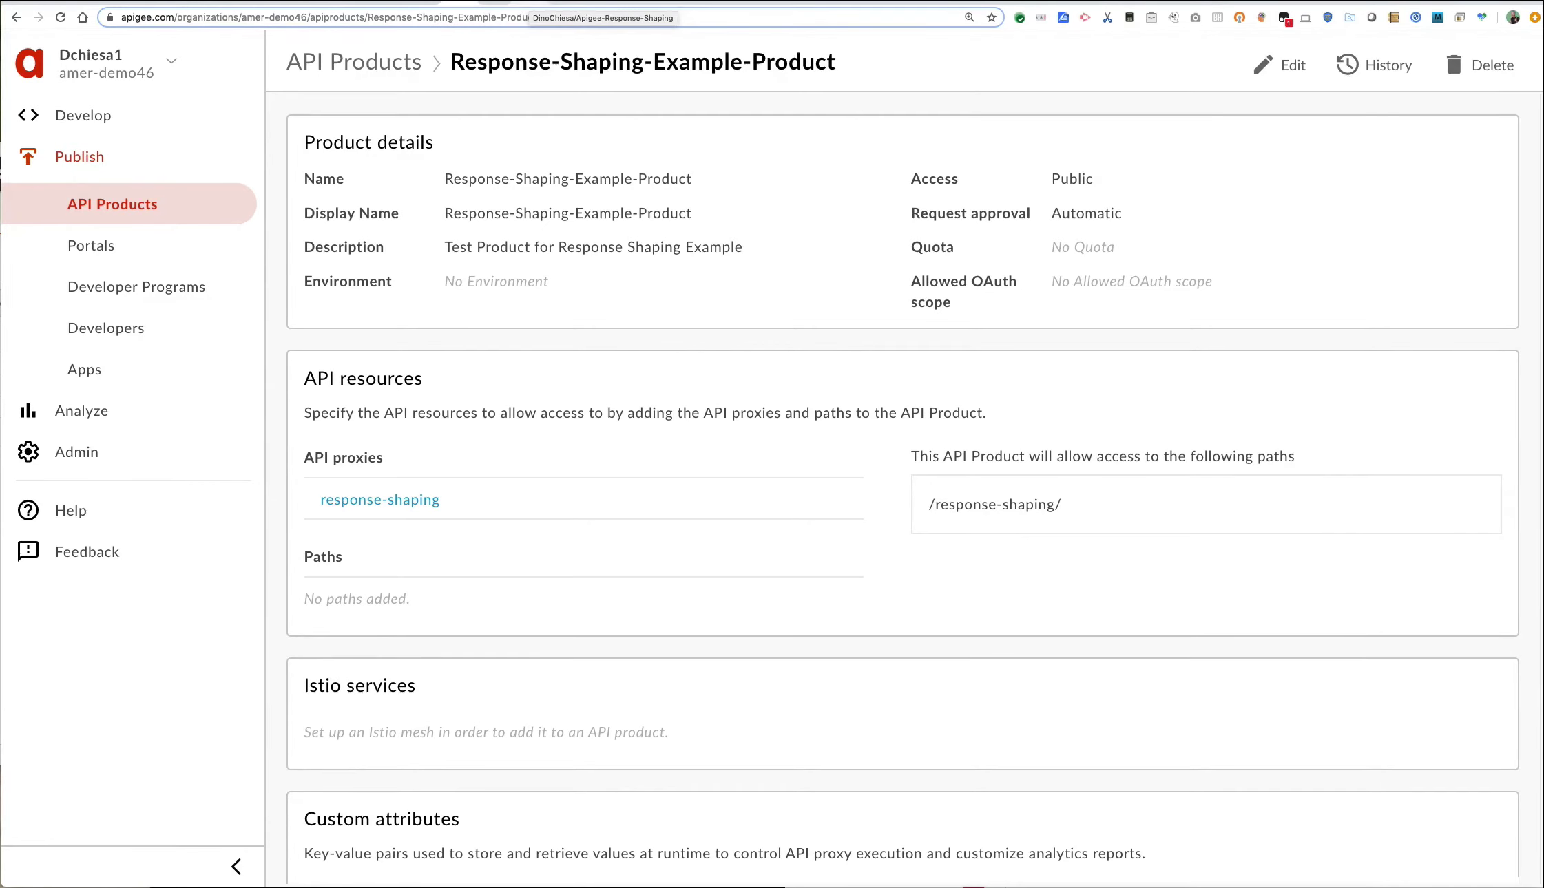
click(529, 2)
Copy the Apigee-Response-Shaping repository URL from GitHub and switch to Terminal.
click(450, 23)
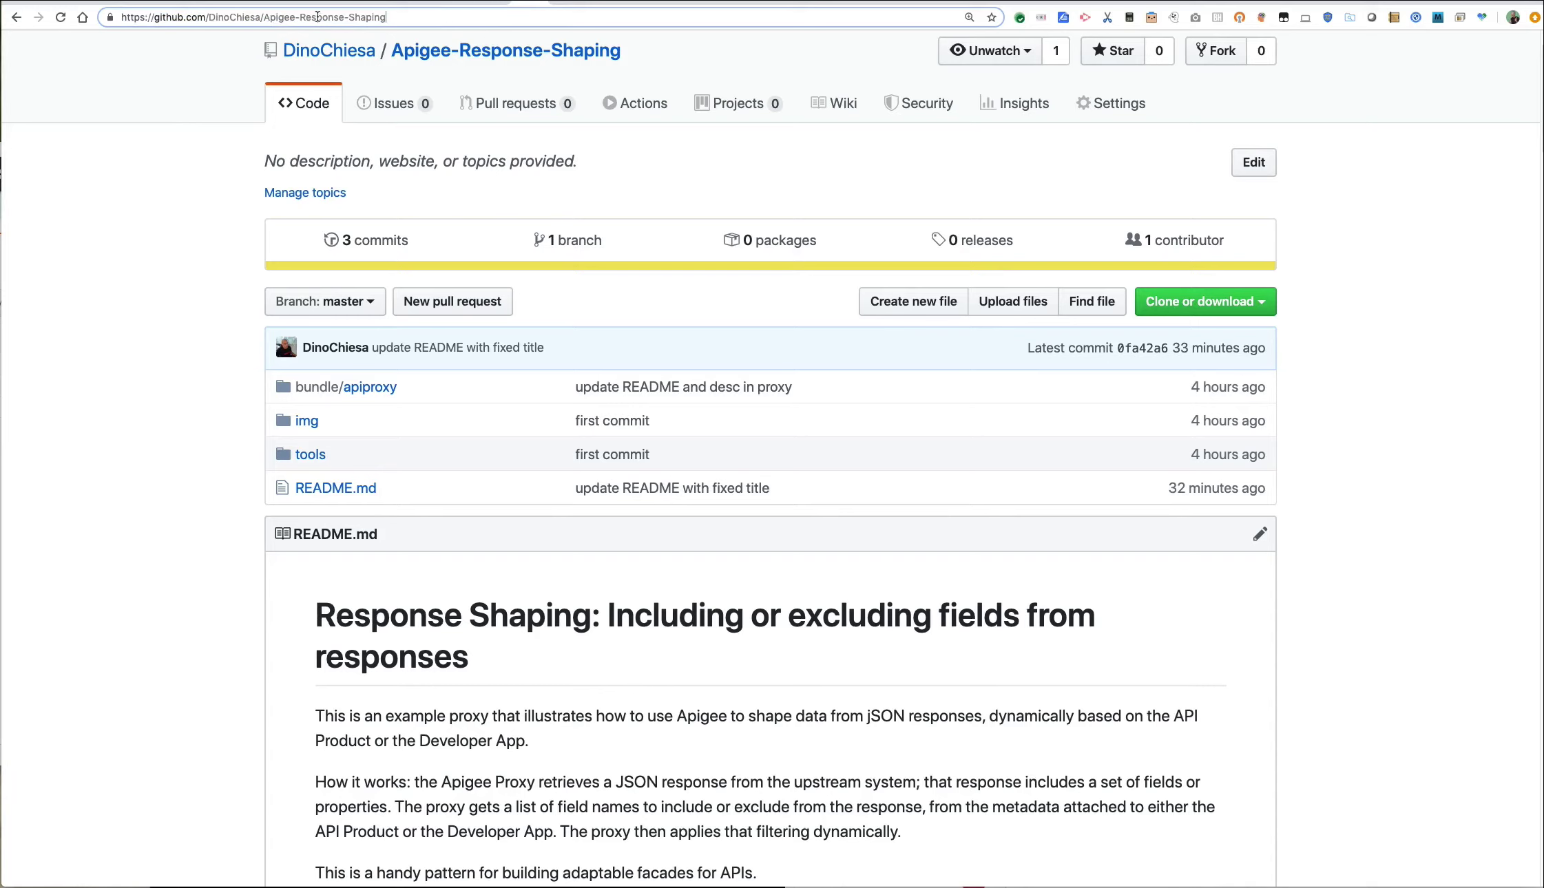
drag(386, 17, 122, 17)
key(super+c)
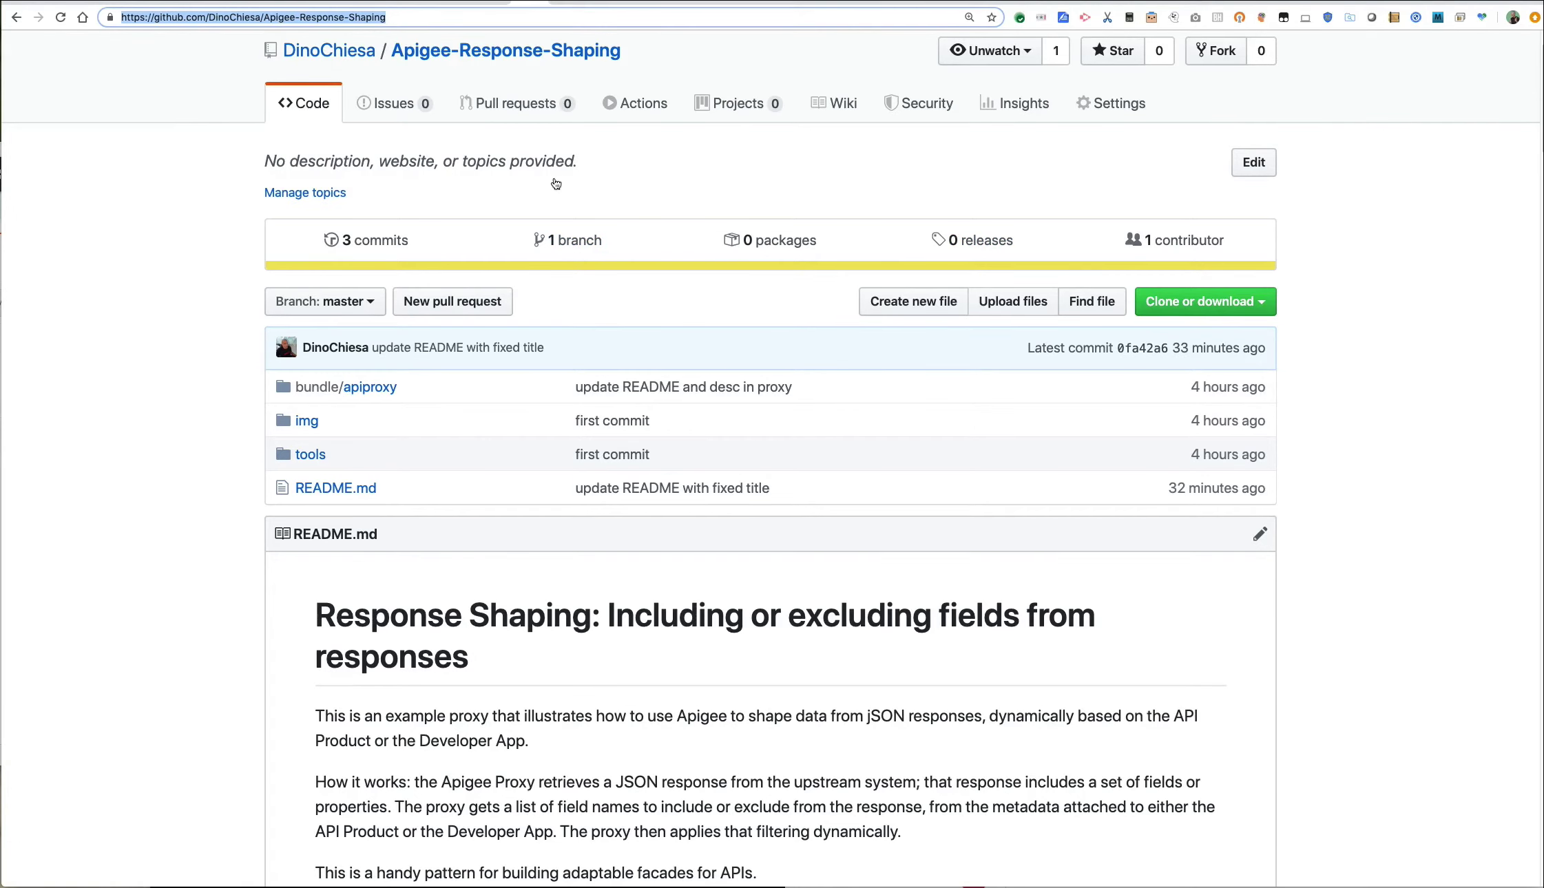
key(super+Tab)
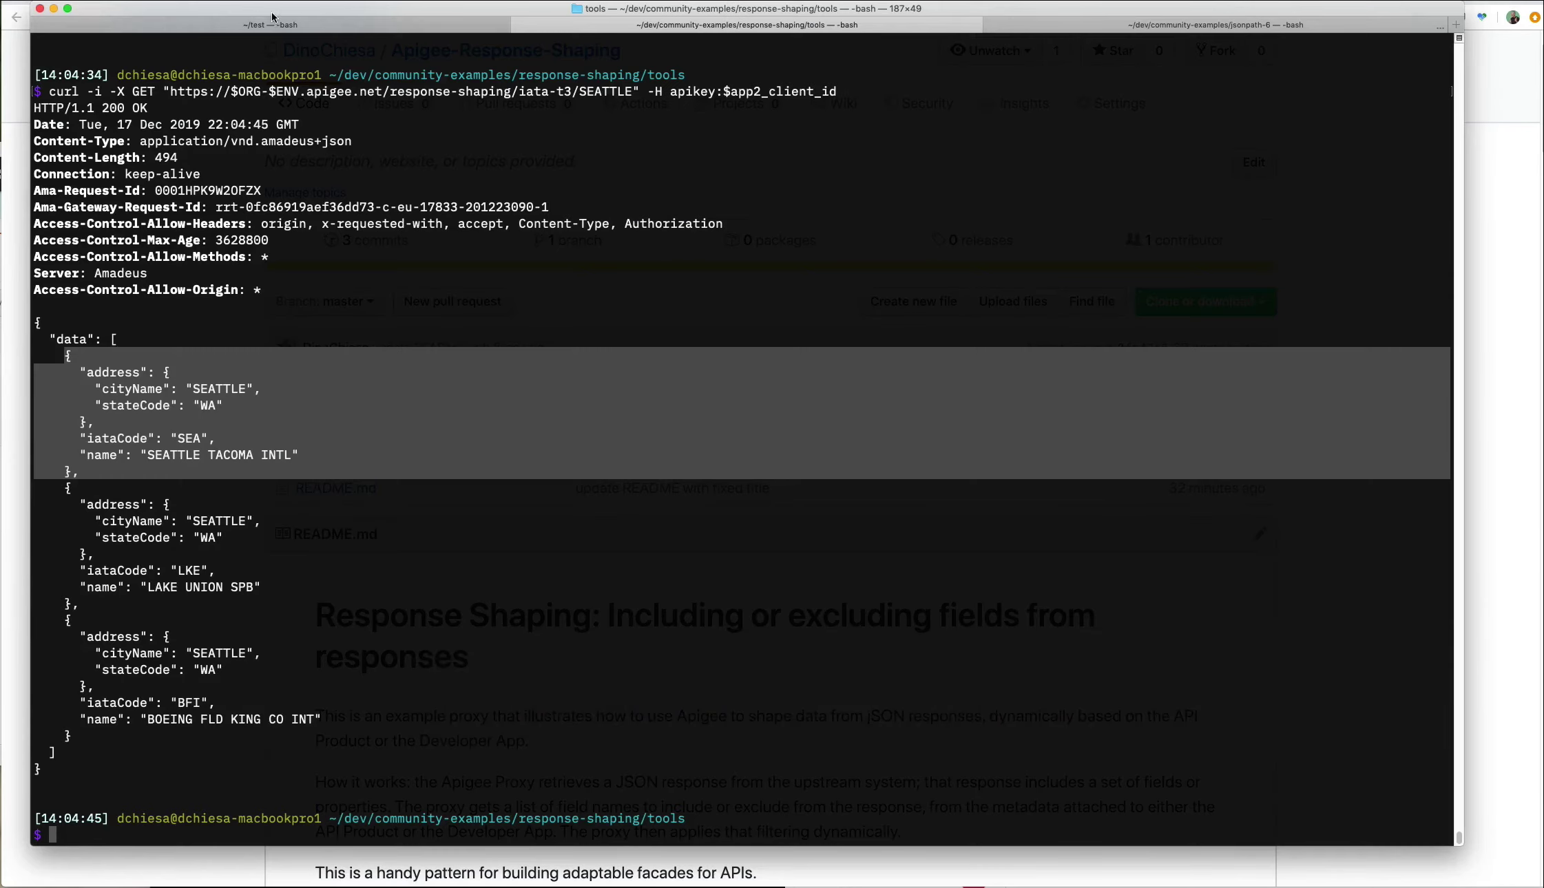
Clear the terminal, list the empty ~/test folder, and git clone the copied repository URL.
click(258, 25)
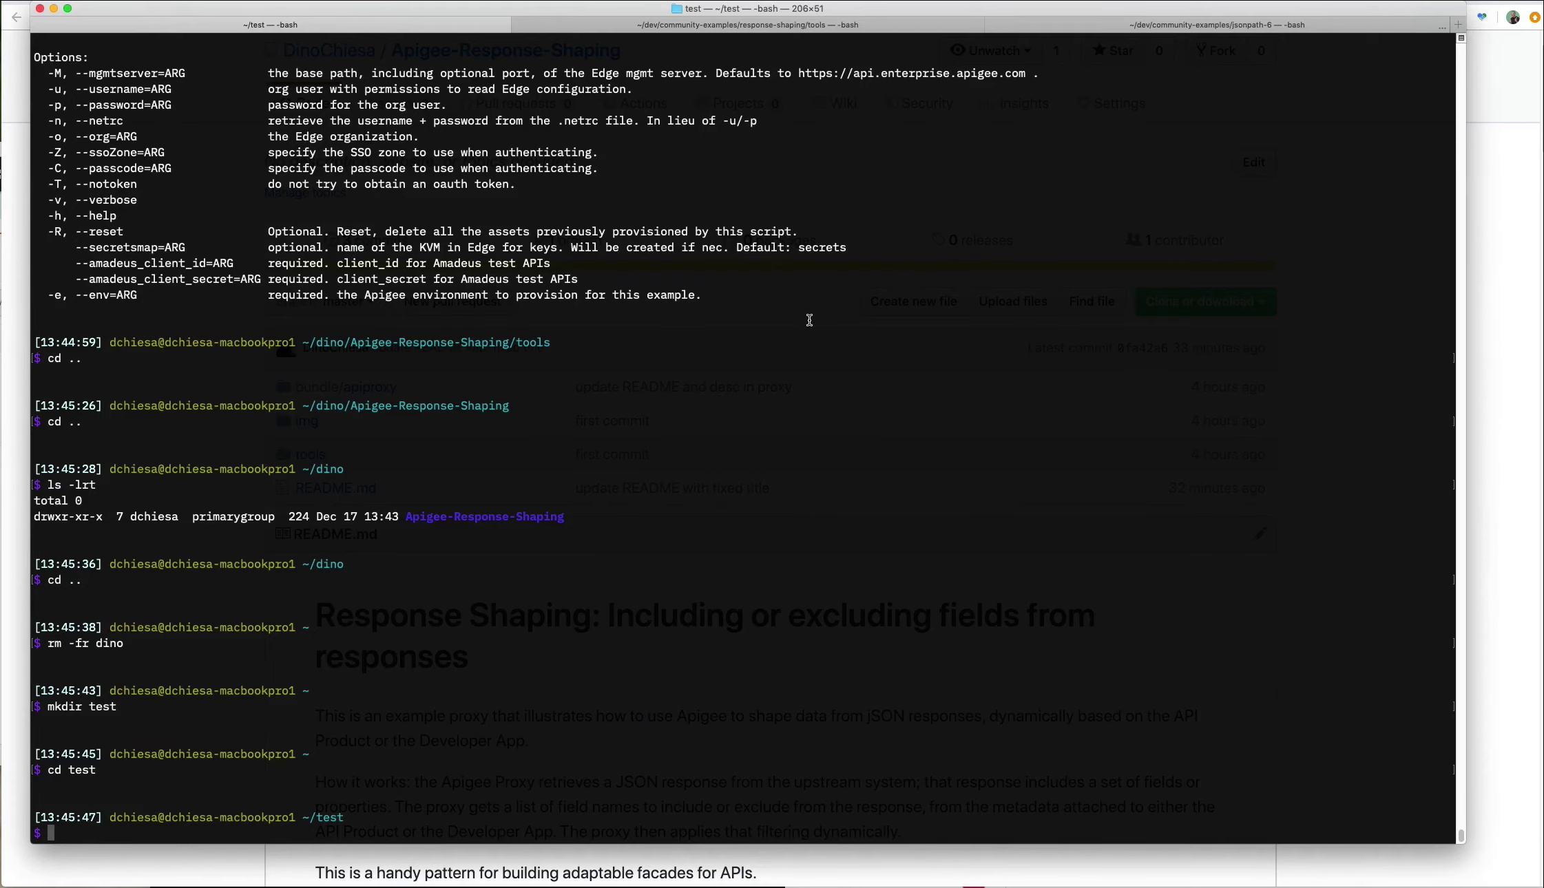
text(clear)
key(Return)
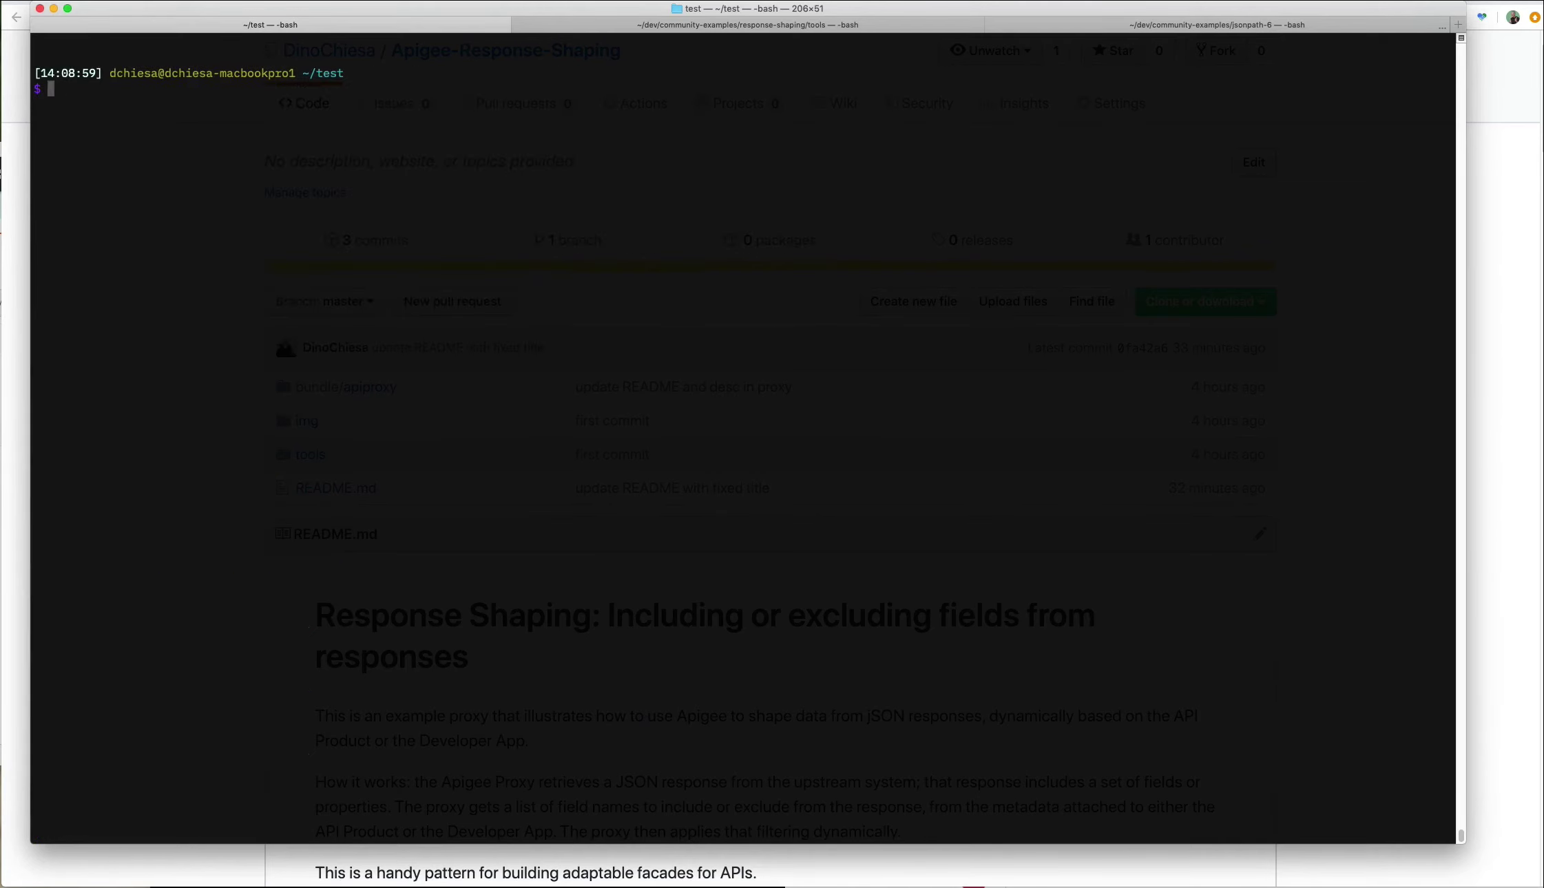
text(ls -lrta)
key(Return)
text(git clone)
key(super+v)
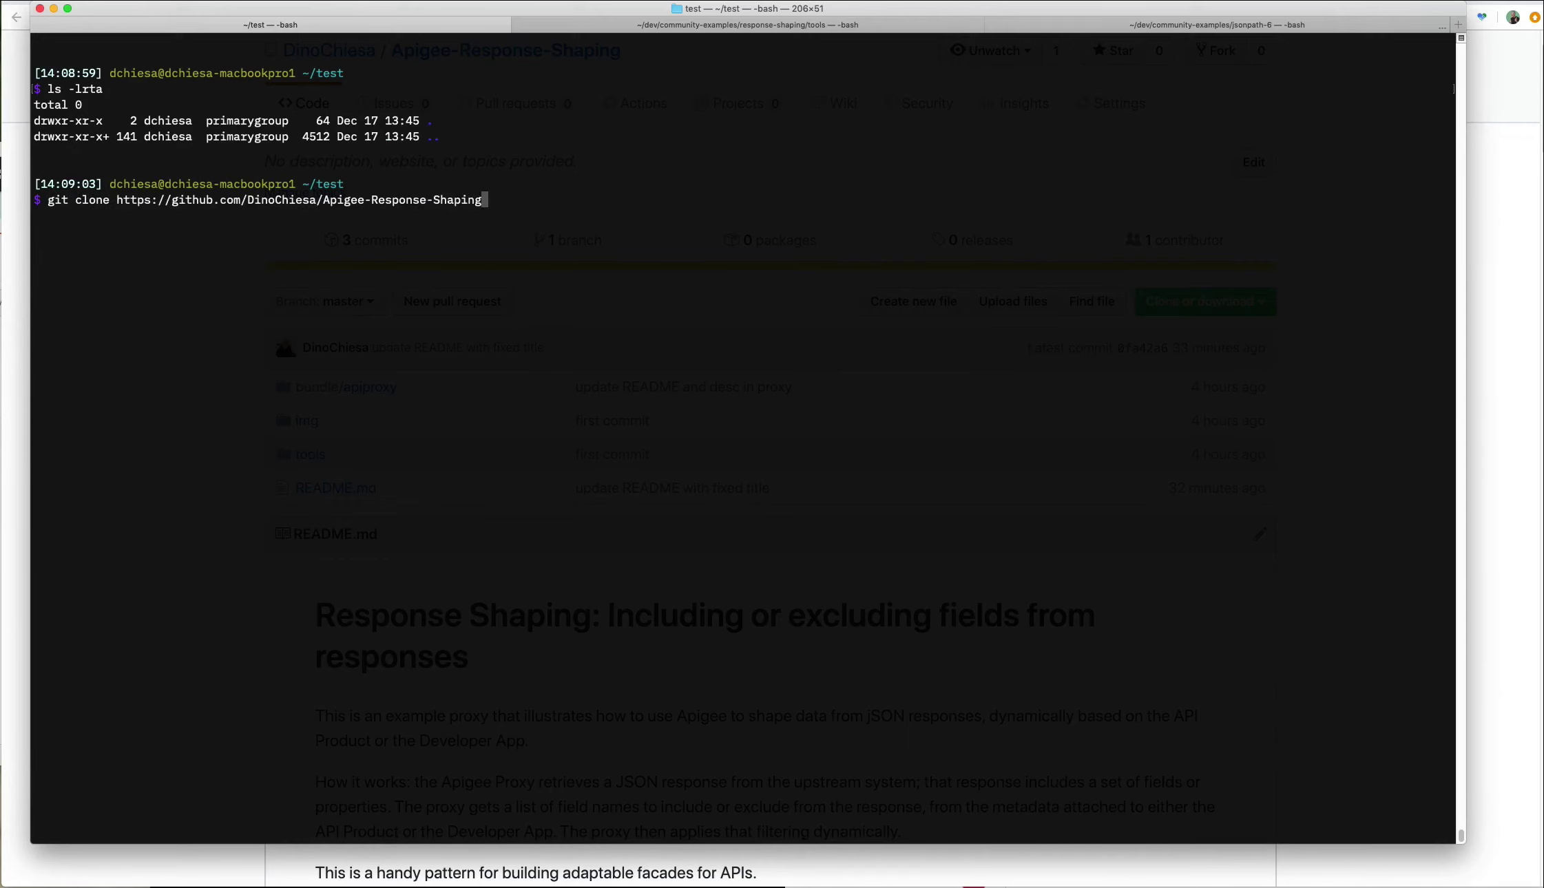
key(Return)
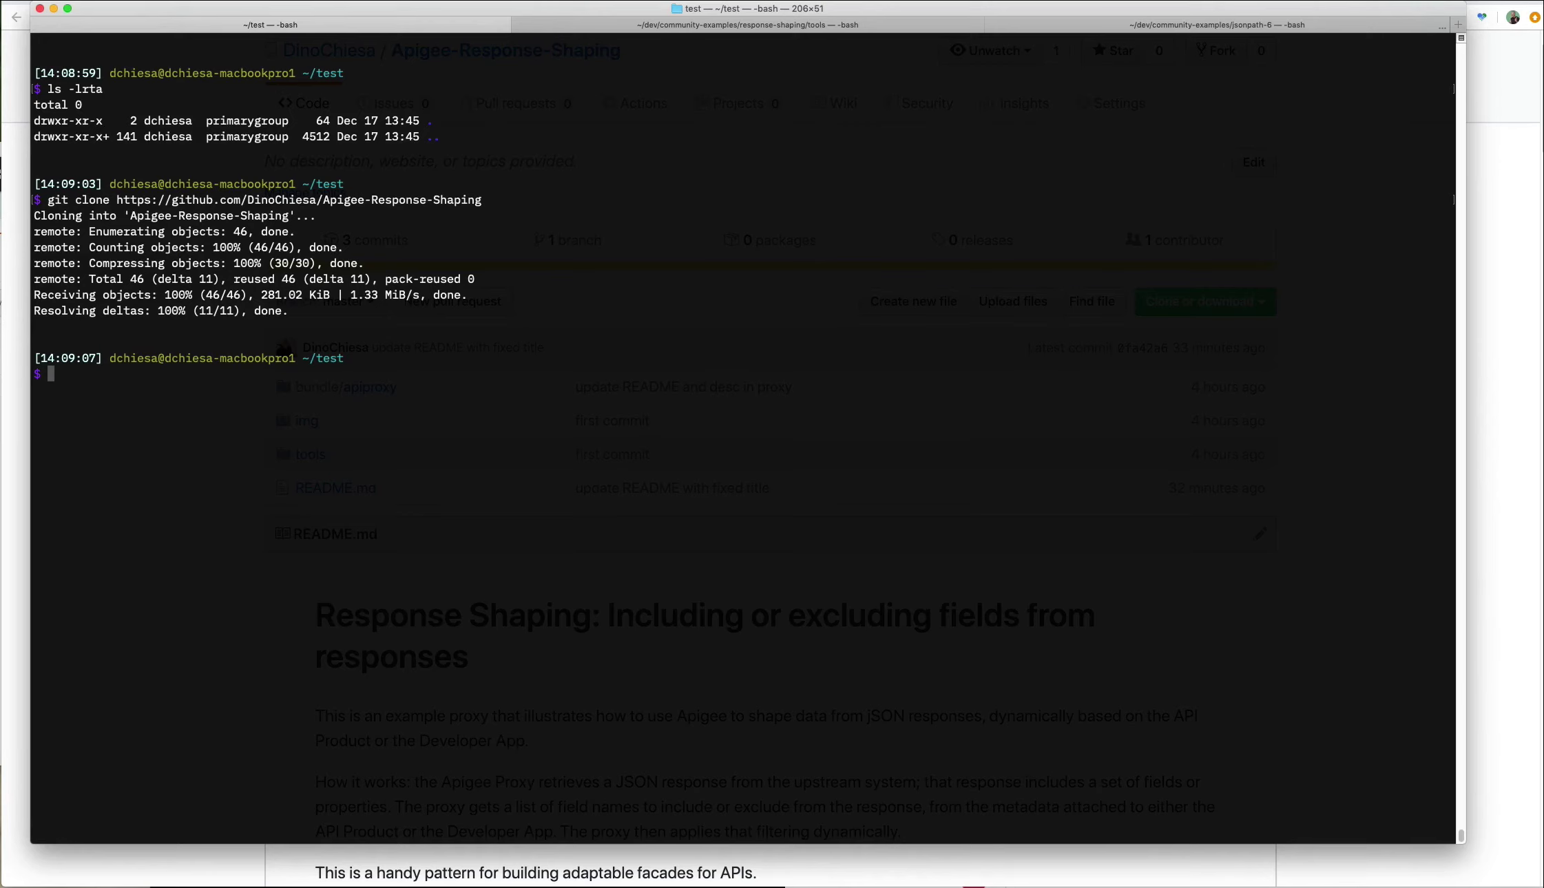
Change into the Apigee-Response-Shaping/tools folder.
text(cd tools)
key(Return)
text(npm install)
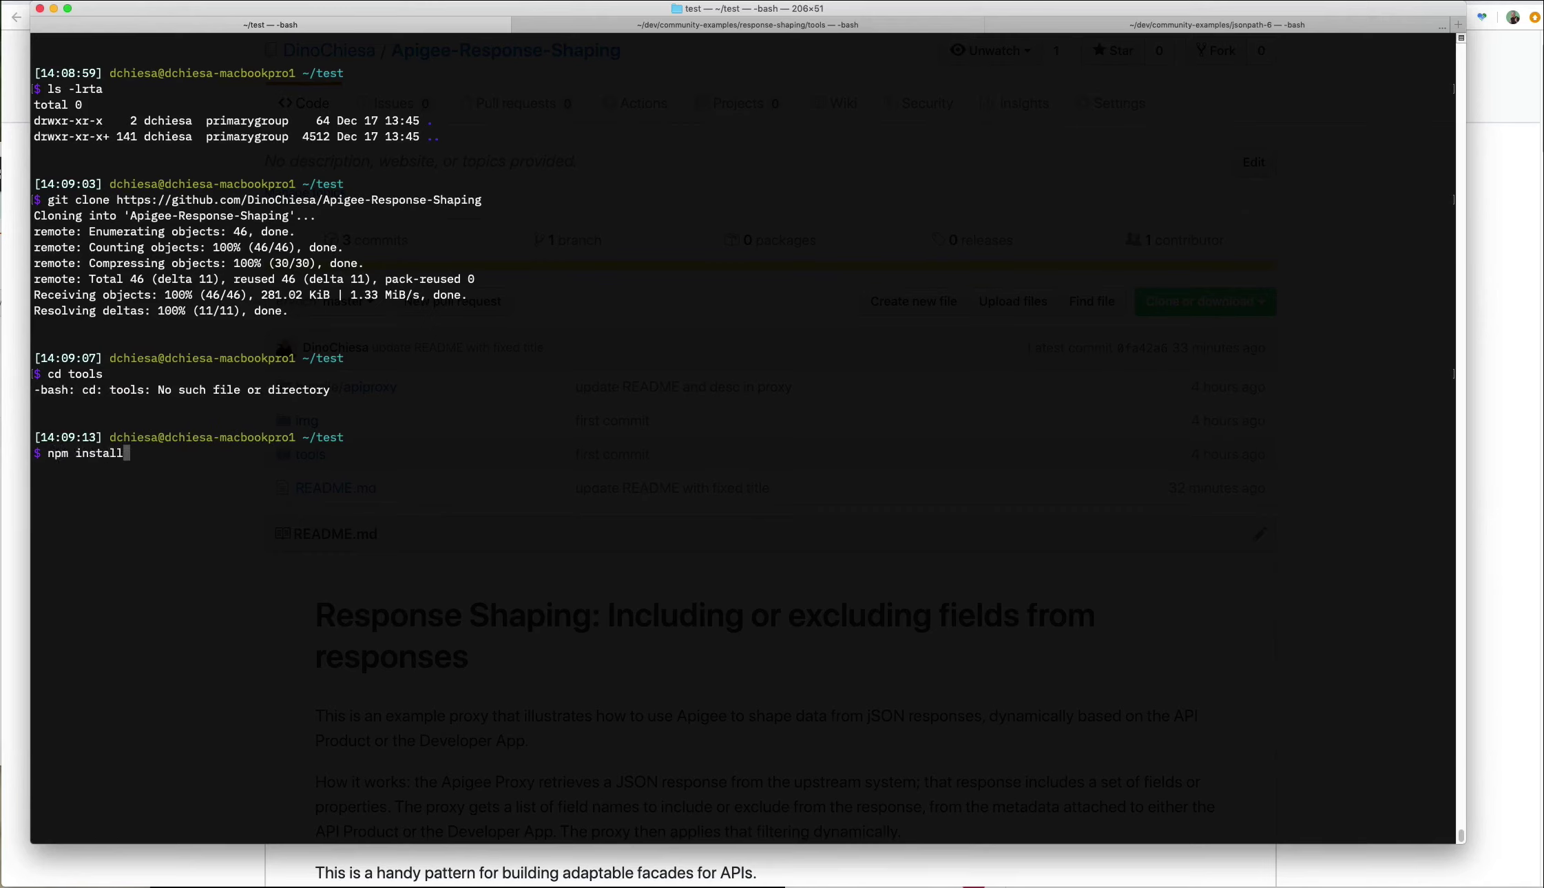
key(alt+Left)
key(alt+Left)
key(alt+Right)
key(alt+BackSpace)
text(cd A)
key(Tab)
text(tools)
key(ctrl+k)
key(Return)
Run npm install in tools, then list its files with ls -lrt, marking provision.js.
text(npm install)
key(Return)
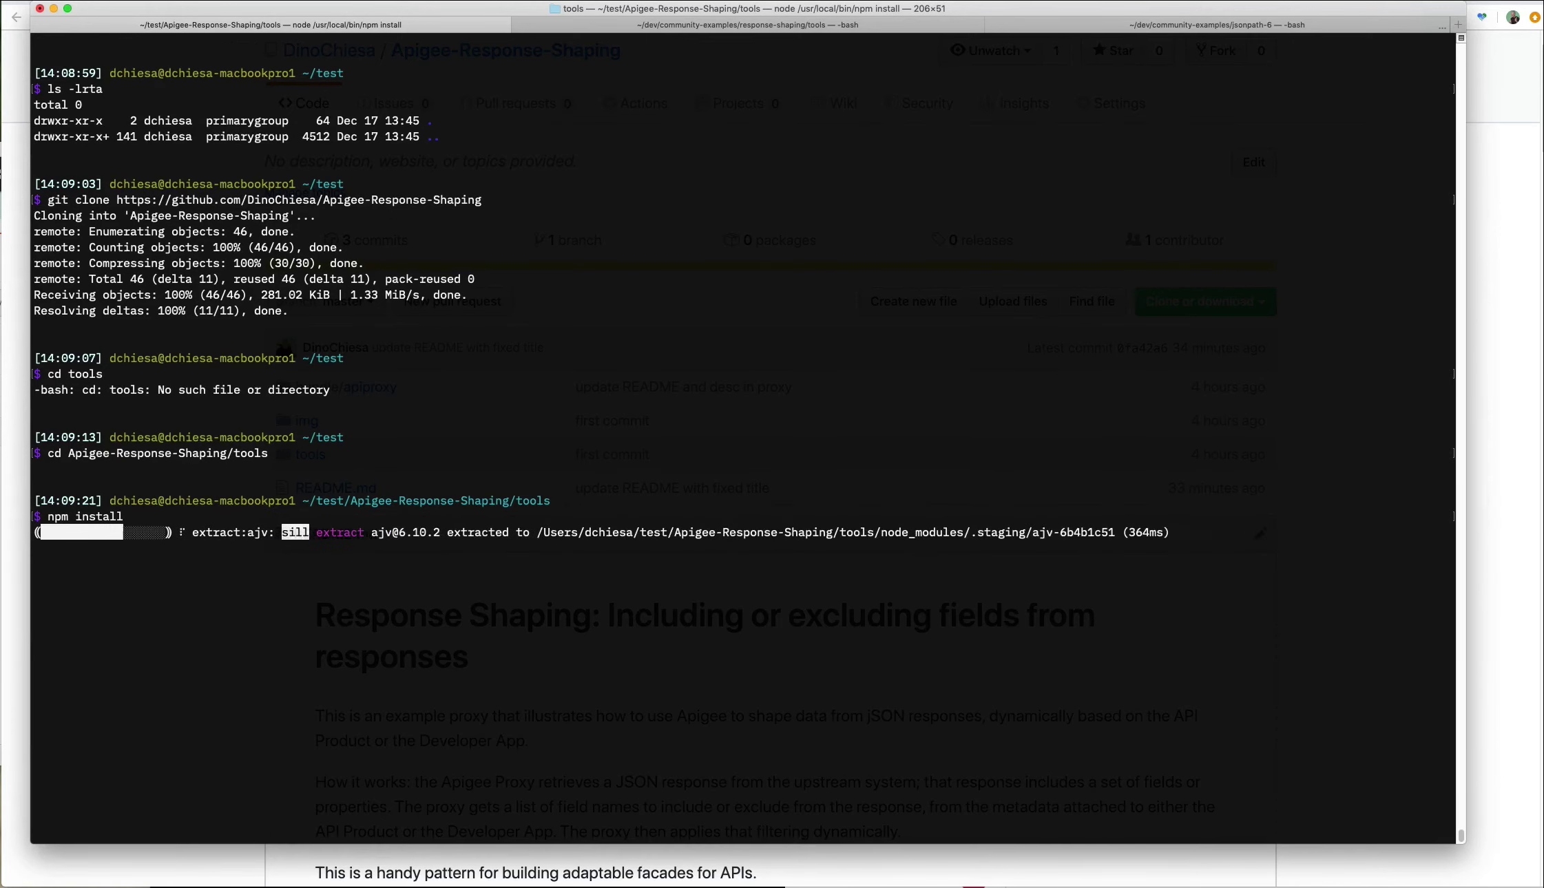
text(ls -lrt)
key(Return)
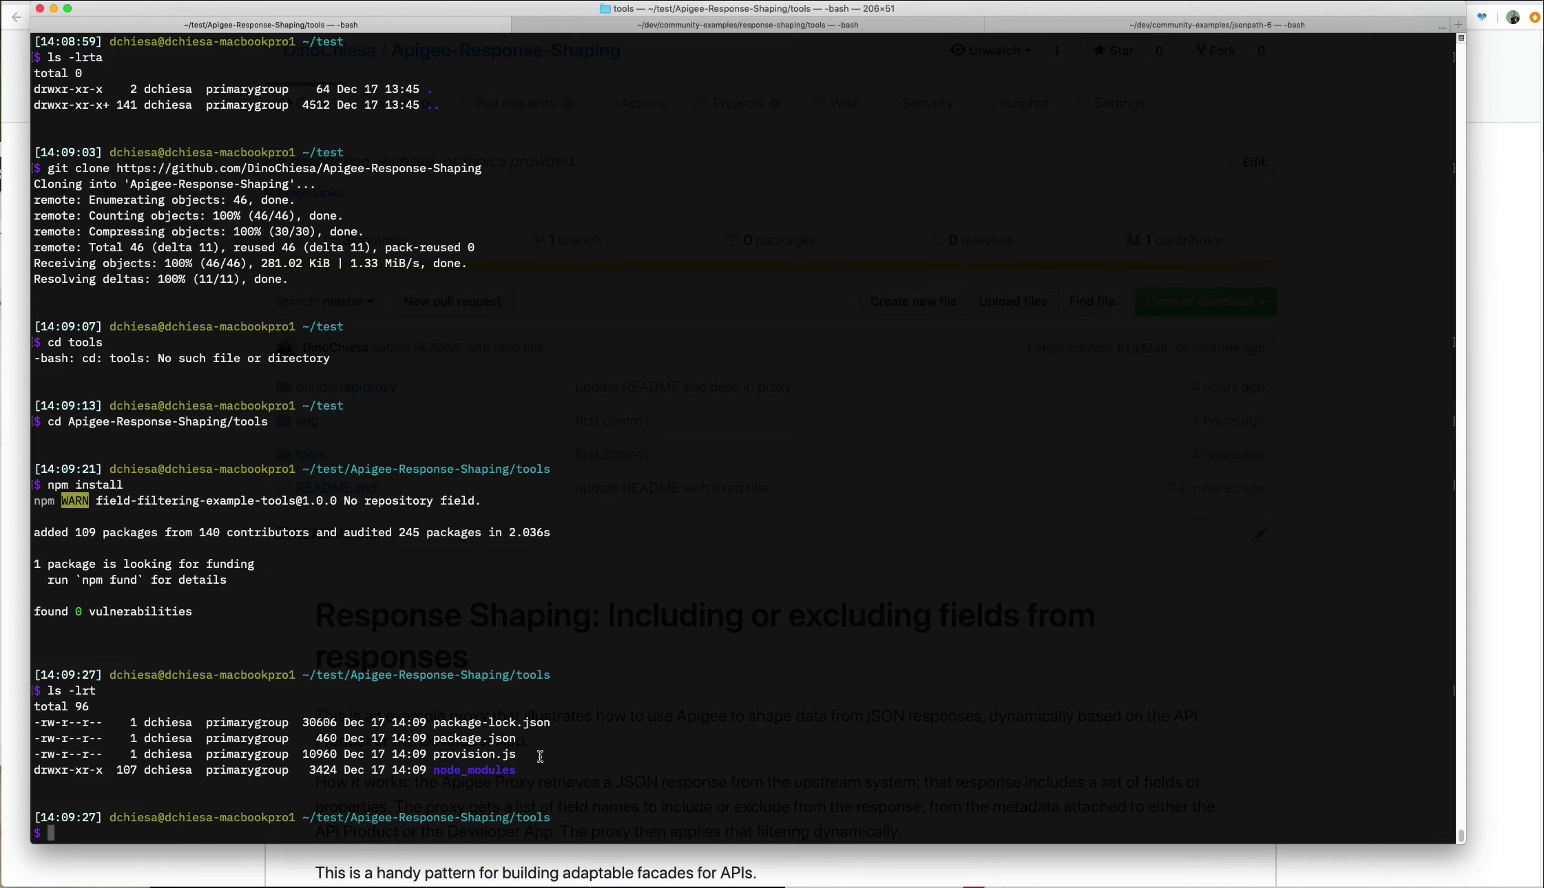
drag(518, 754, 432, 754)
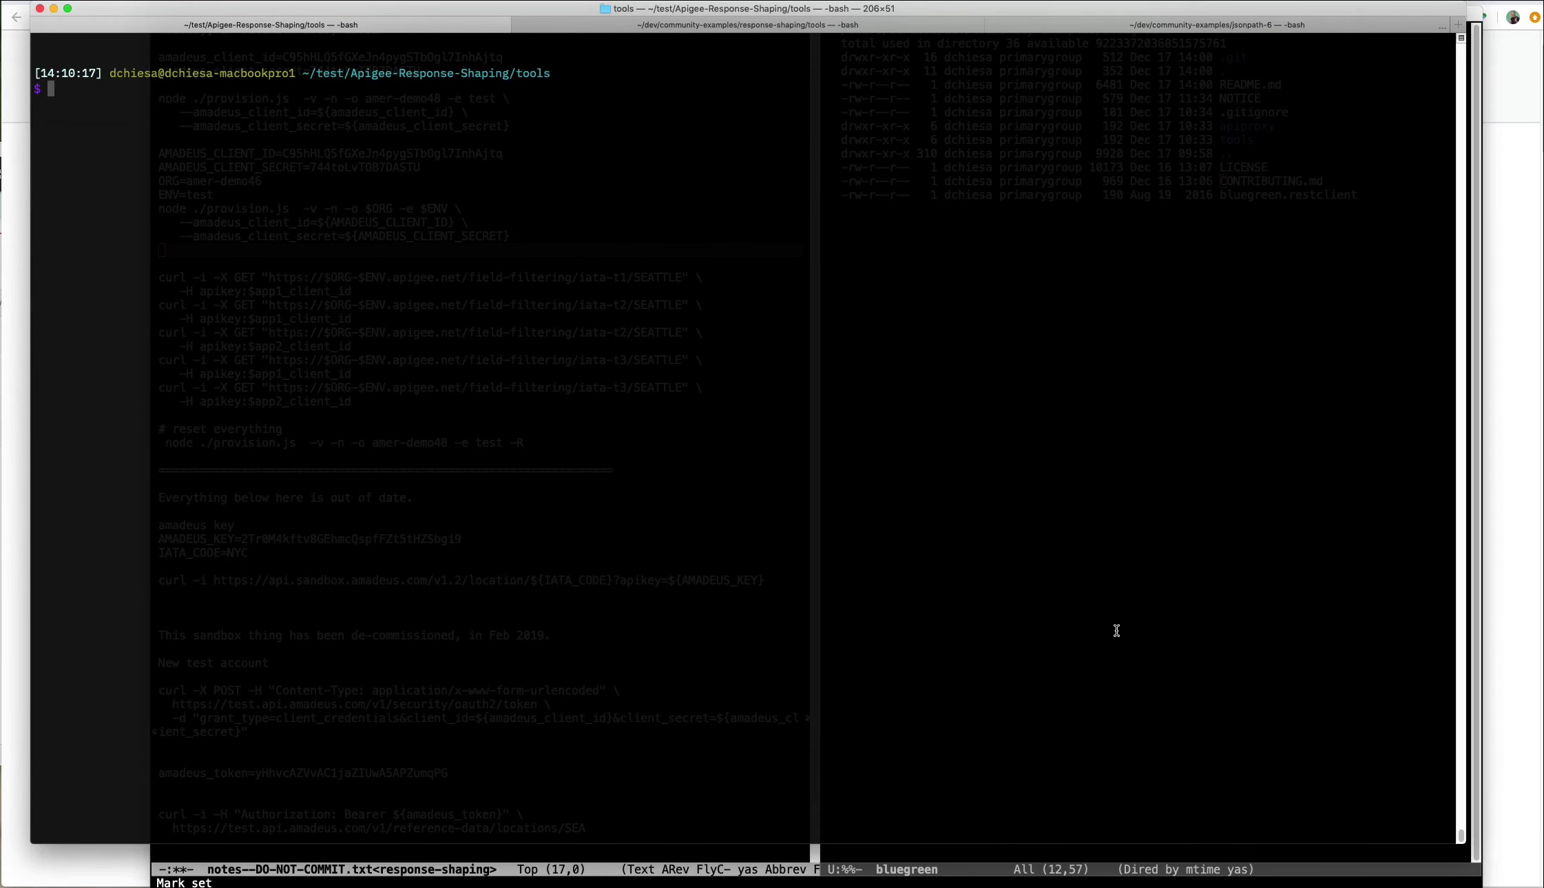
Run node ./provision.js, set app1_client_id, and send the first iata-t1 curl request.
key(super+v)
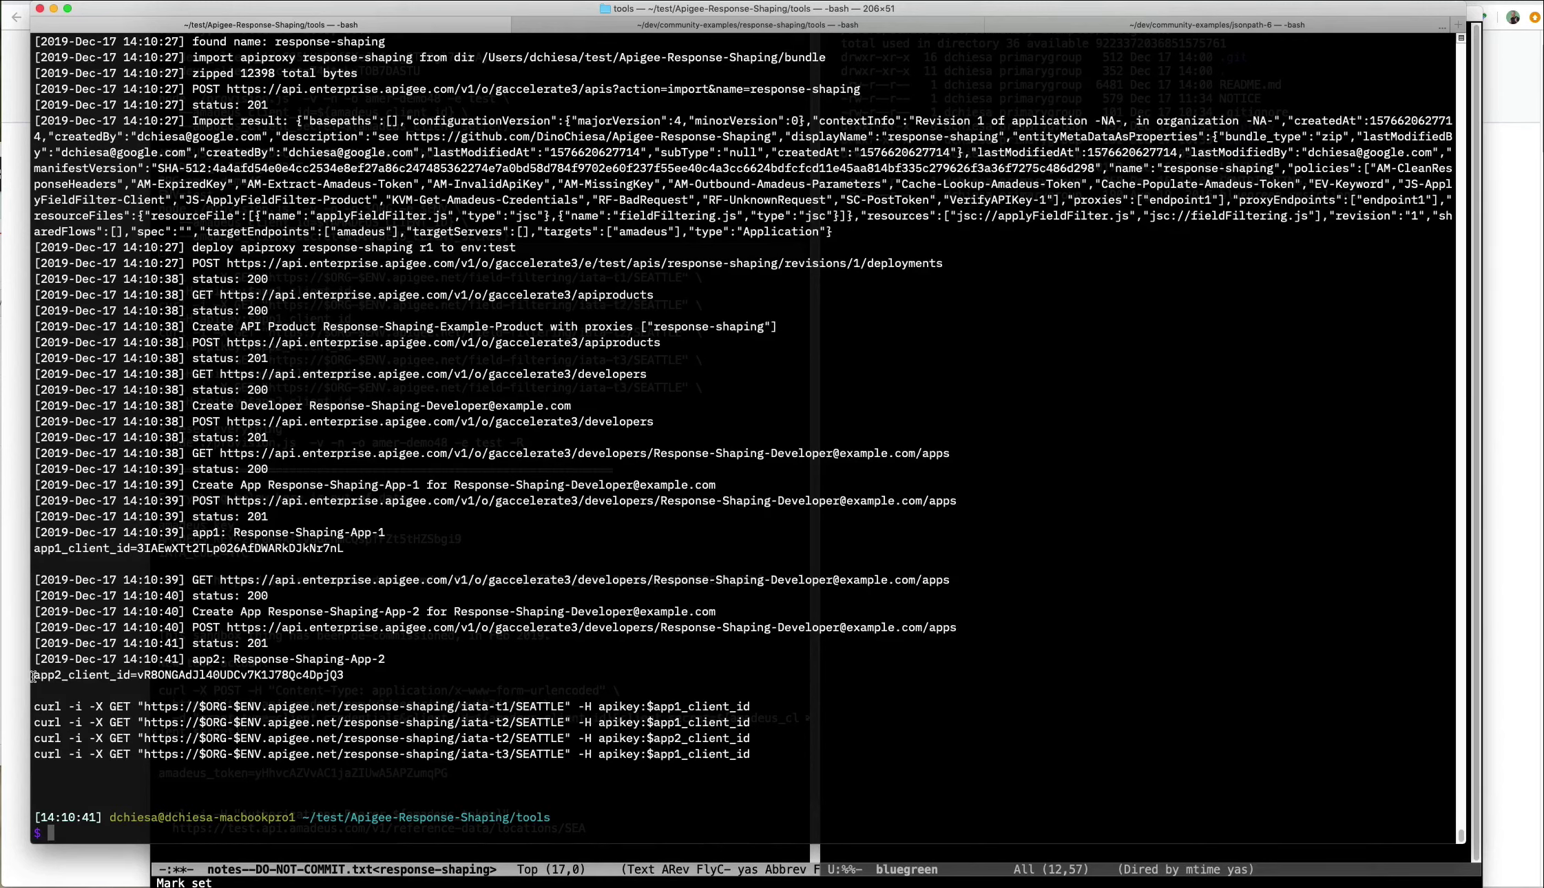
triple_click(34, 549)
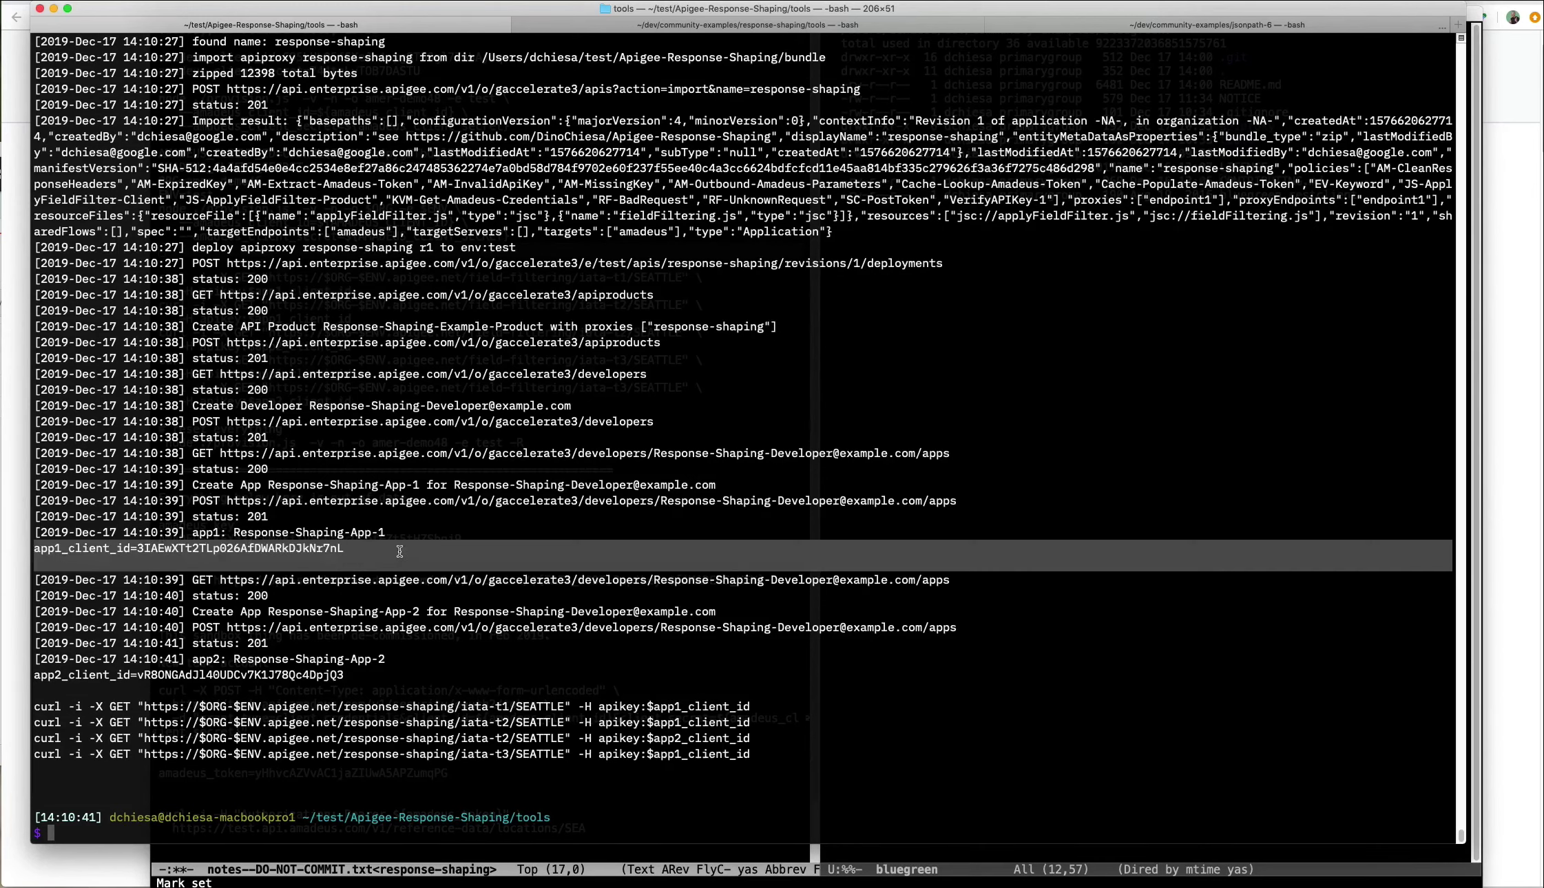
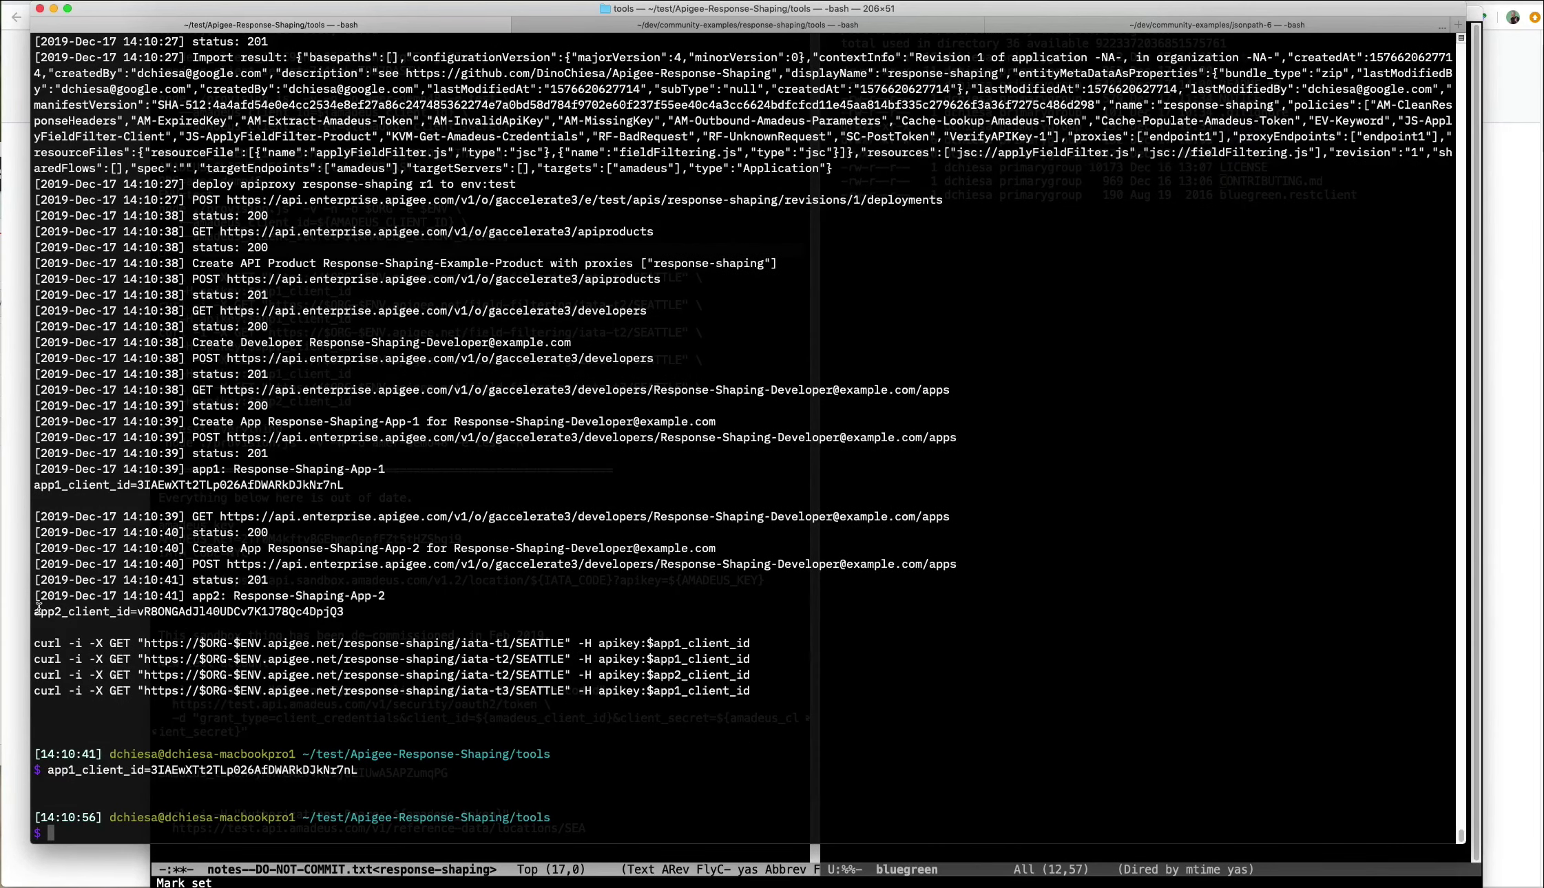
drag(33, 645, 784, 644)
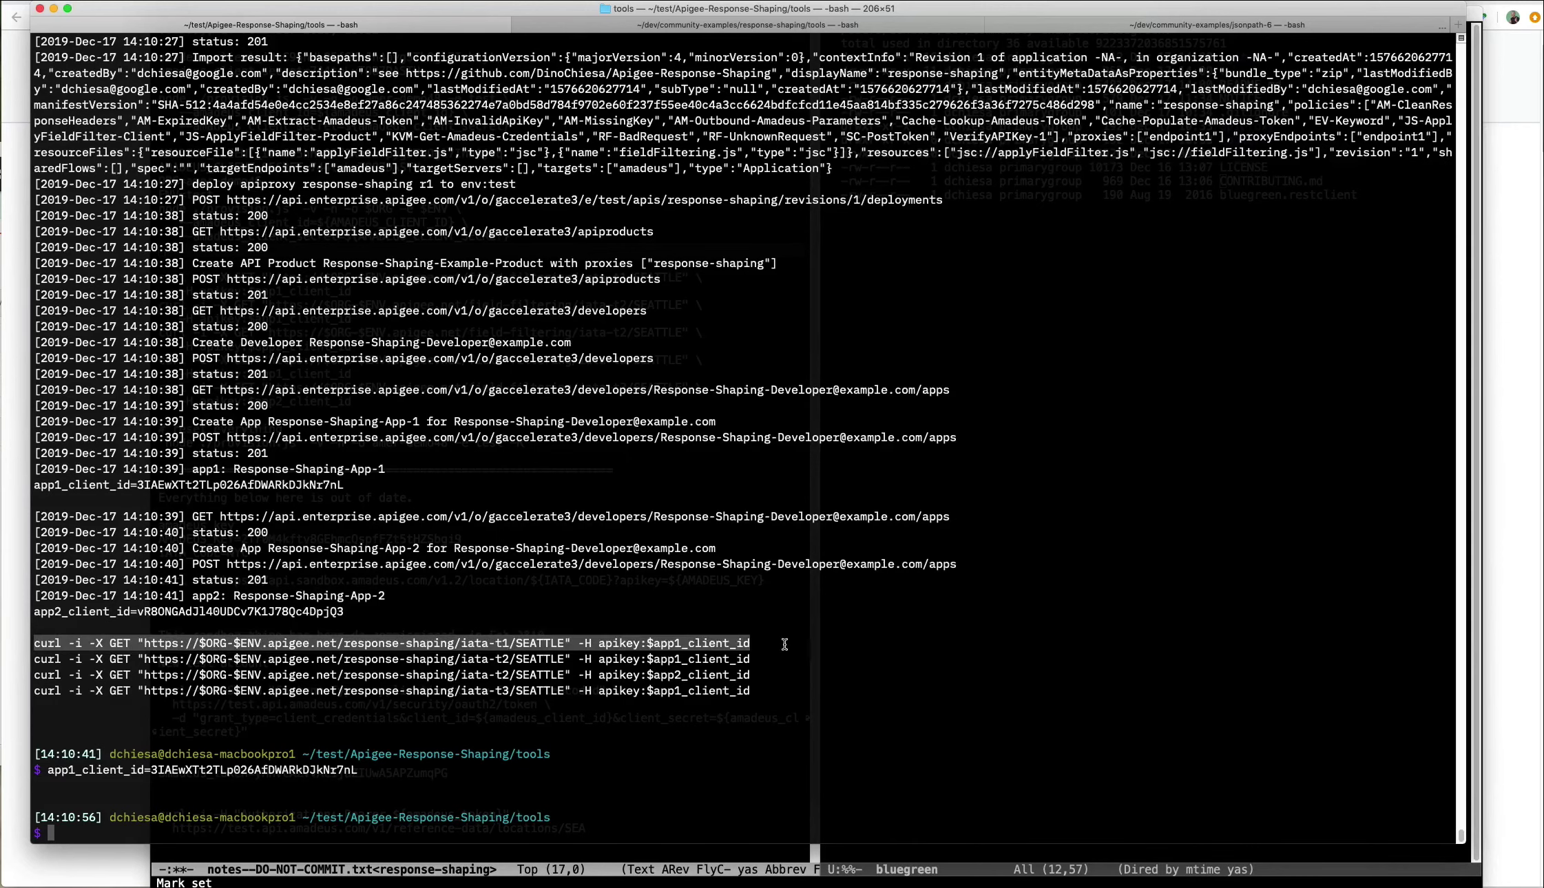
key(super+v)
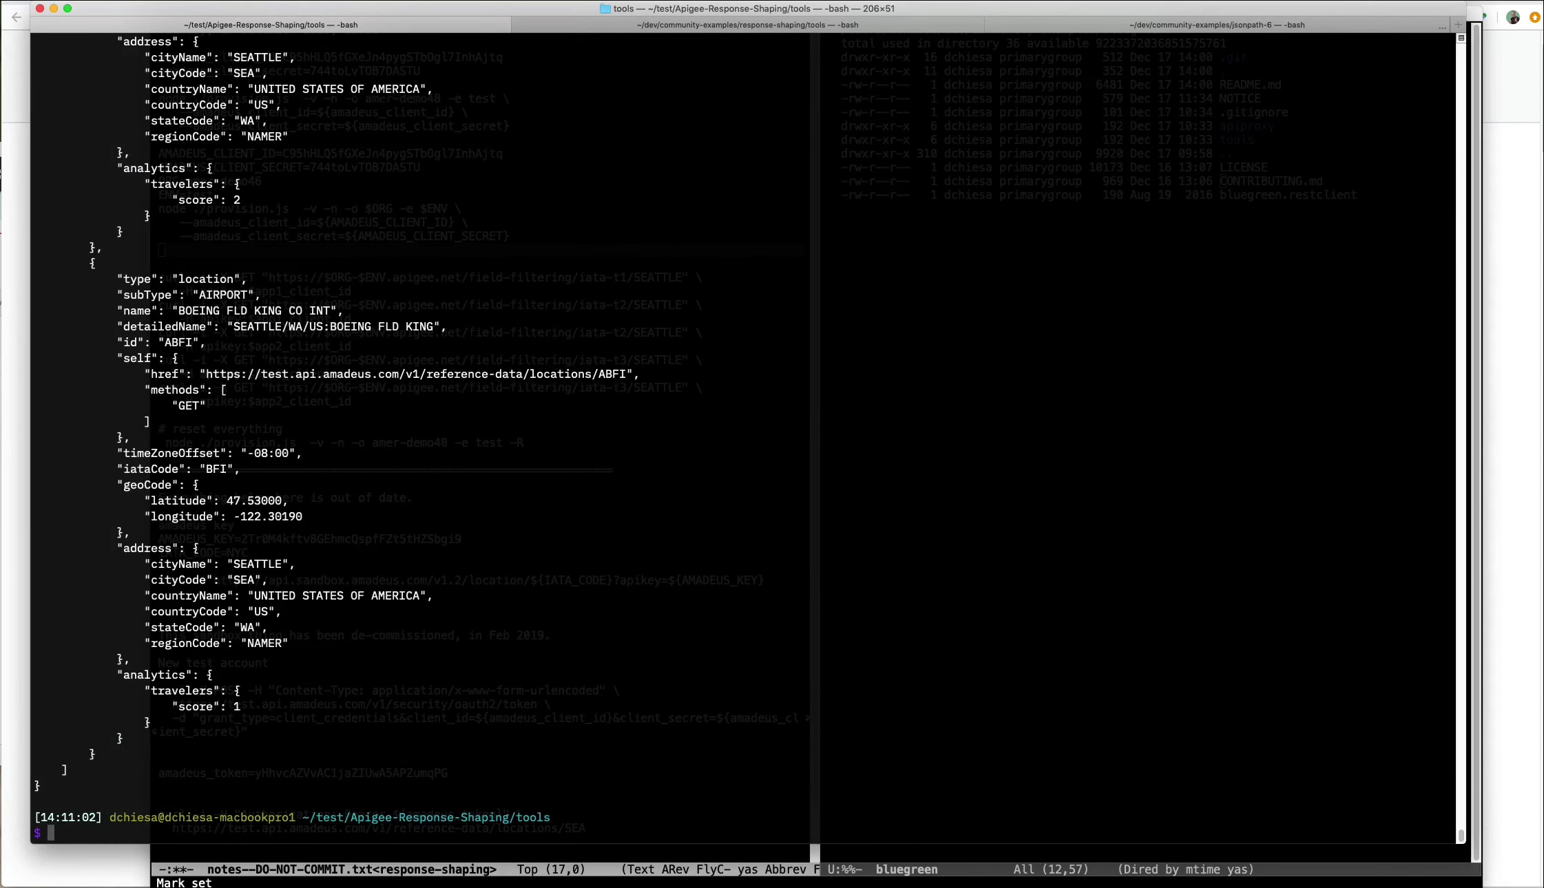
Rerun the curl request against iata-t2 instead of iata-t1.
key(Up)
key(alt+b)
key(alt+b)
key(alt+b)
key(alt+b)
key(alt+b)
key(alt+b)
key(alt+b)
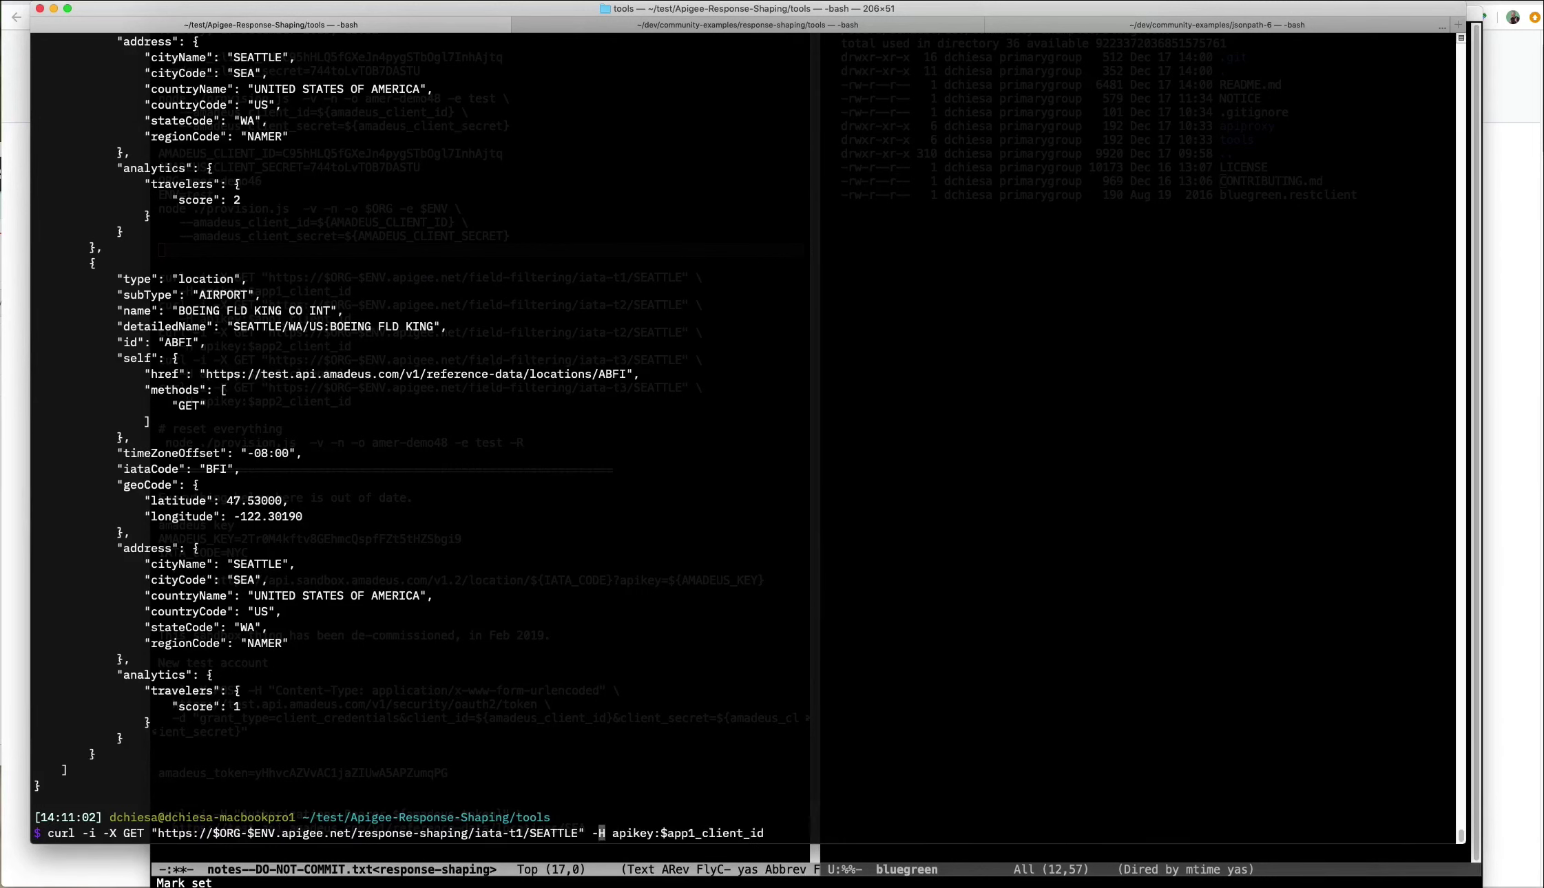
key(alt+f)
key(BackSpace)
text(2)
key(Return)
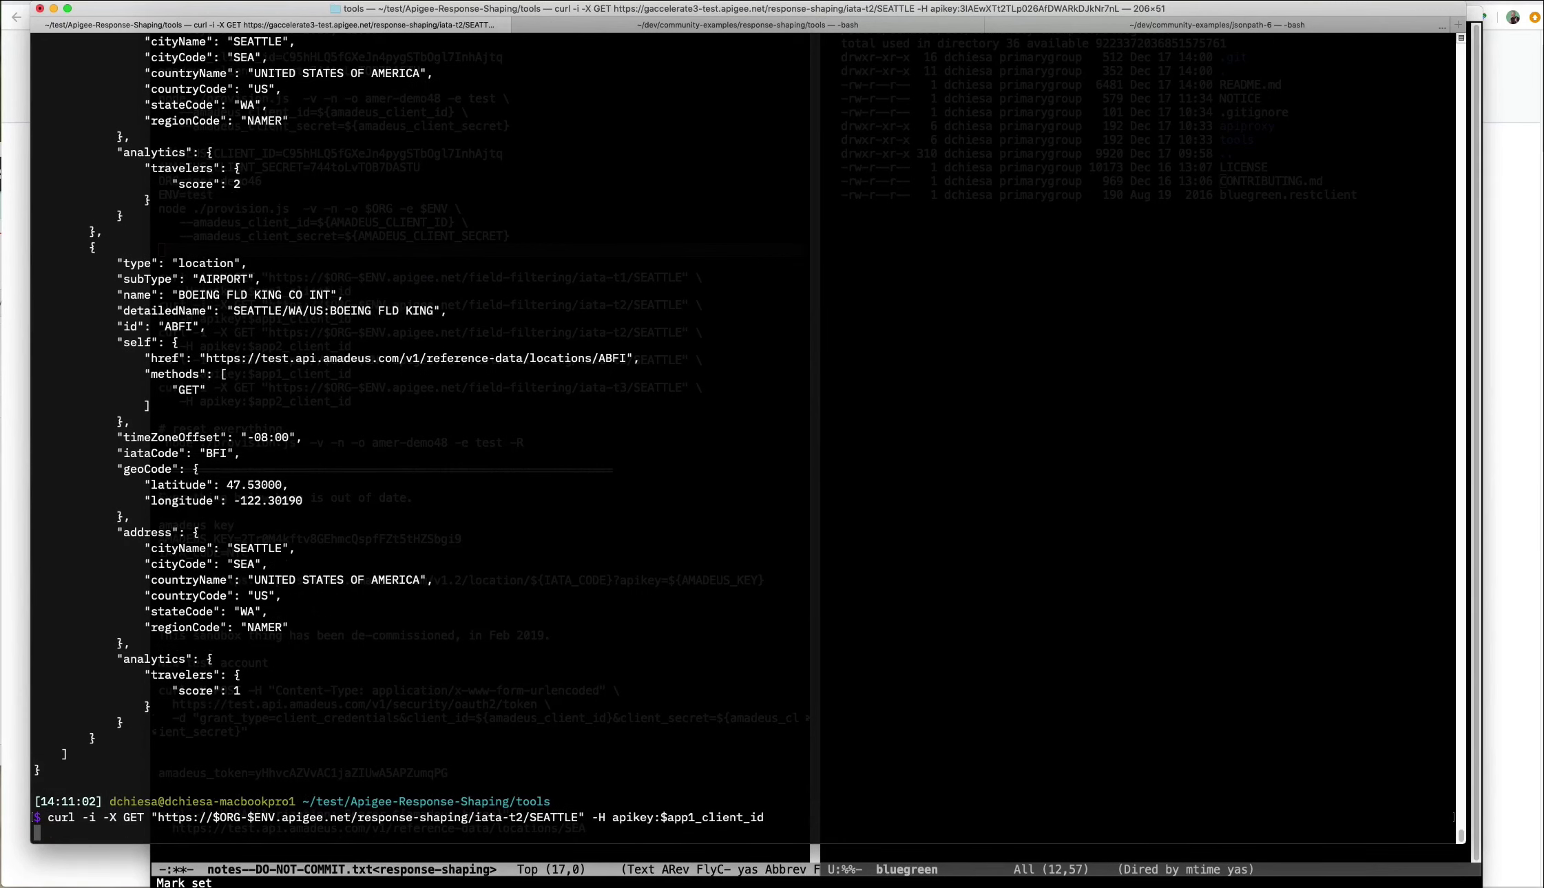
Run provision.js with -R instead of the Amadeus arguments to delete the demo assets.
key(Up)
key(Up)
key(Up)
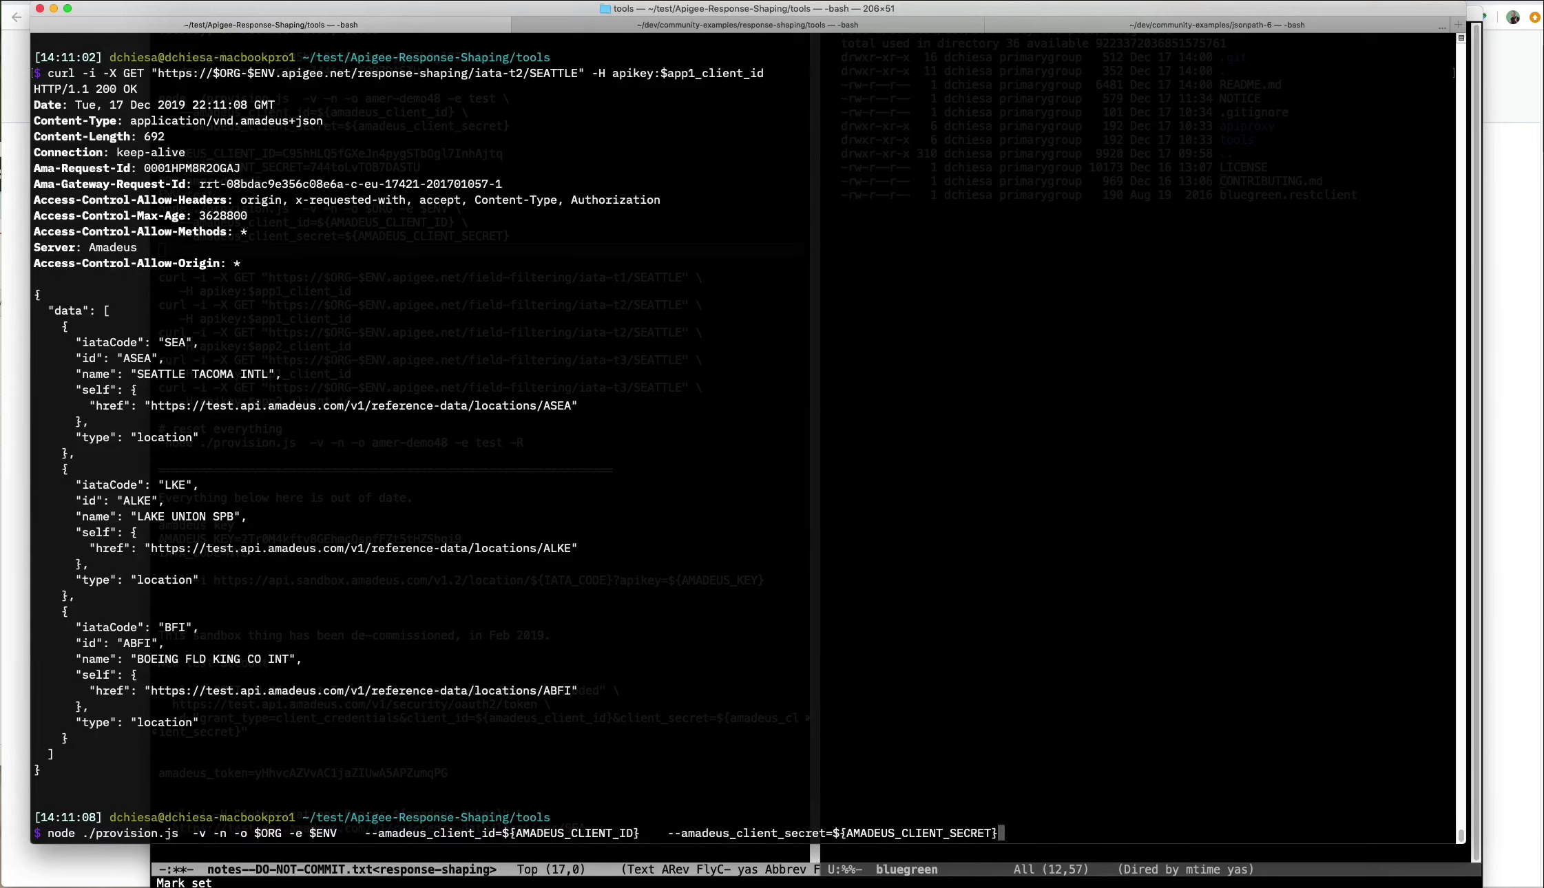
key(alt+BackSpace)
key(alt+BackSpace)
key(alt+BackSpace)
key(alt+BackSpace)
key(alt+BackSpace)
key(alt+BackSpace)
key(alt+BackSpace)
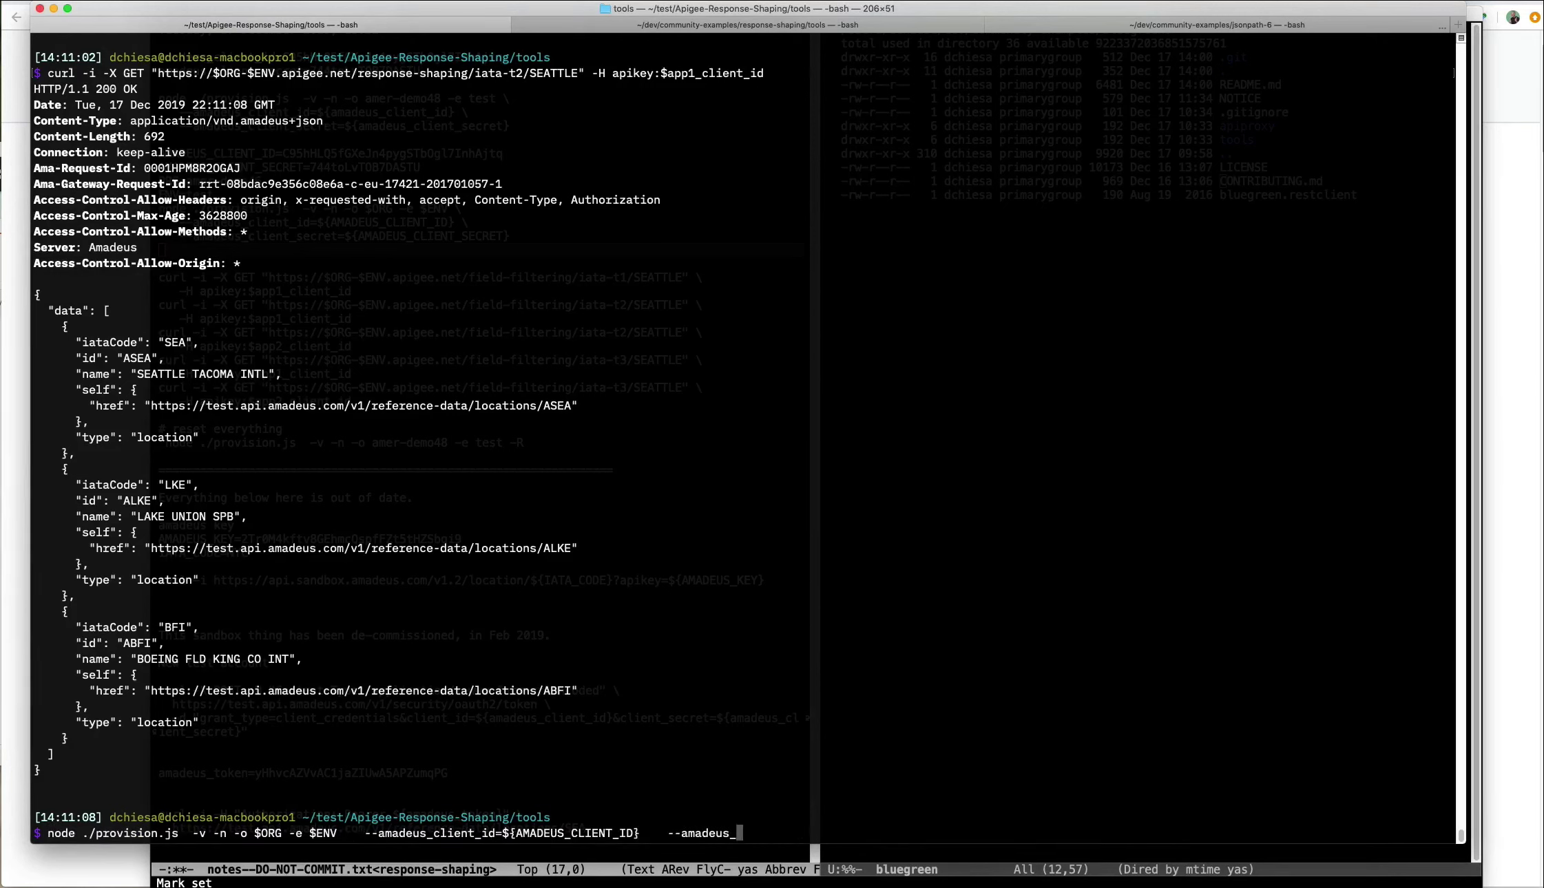
key(alt+BackSpace)
key(alt+BackSpace)
key(alt+BackSpace)
key(alt+BackSpace)
key(alt+BackSpace)
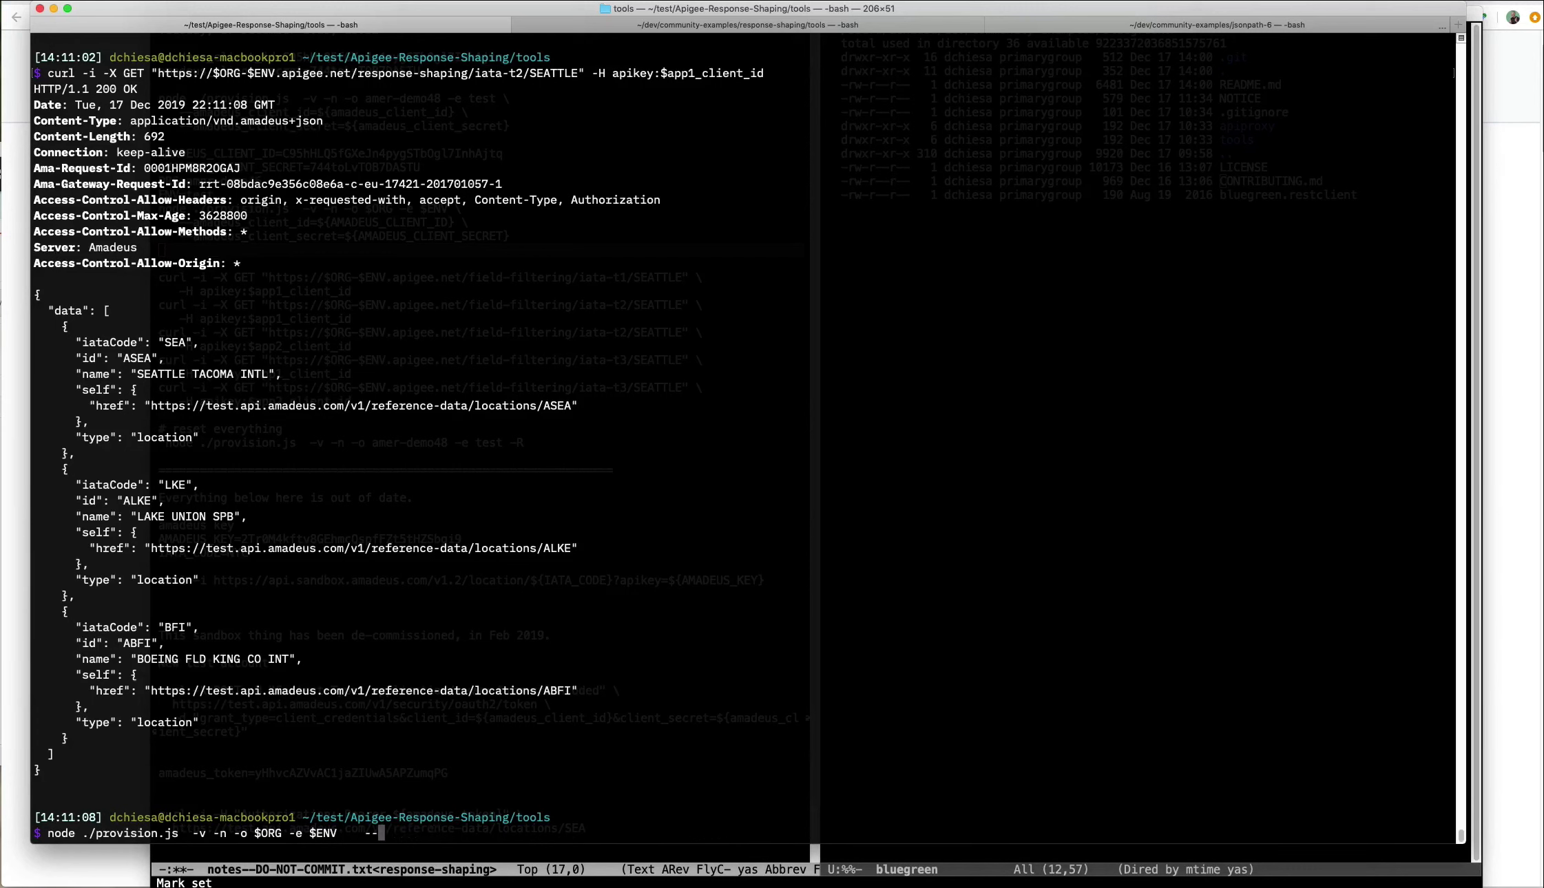
key(BackSpace)
key(BackSpace)
key(BackSpace)
key(BackSpace)
key(BackSpace)
text(-R)
key(Return)
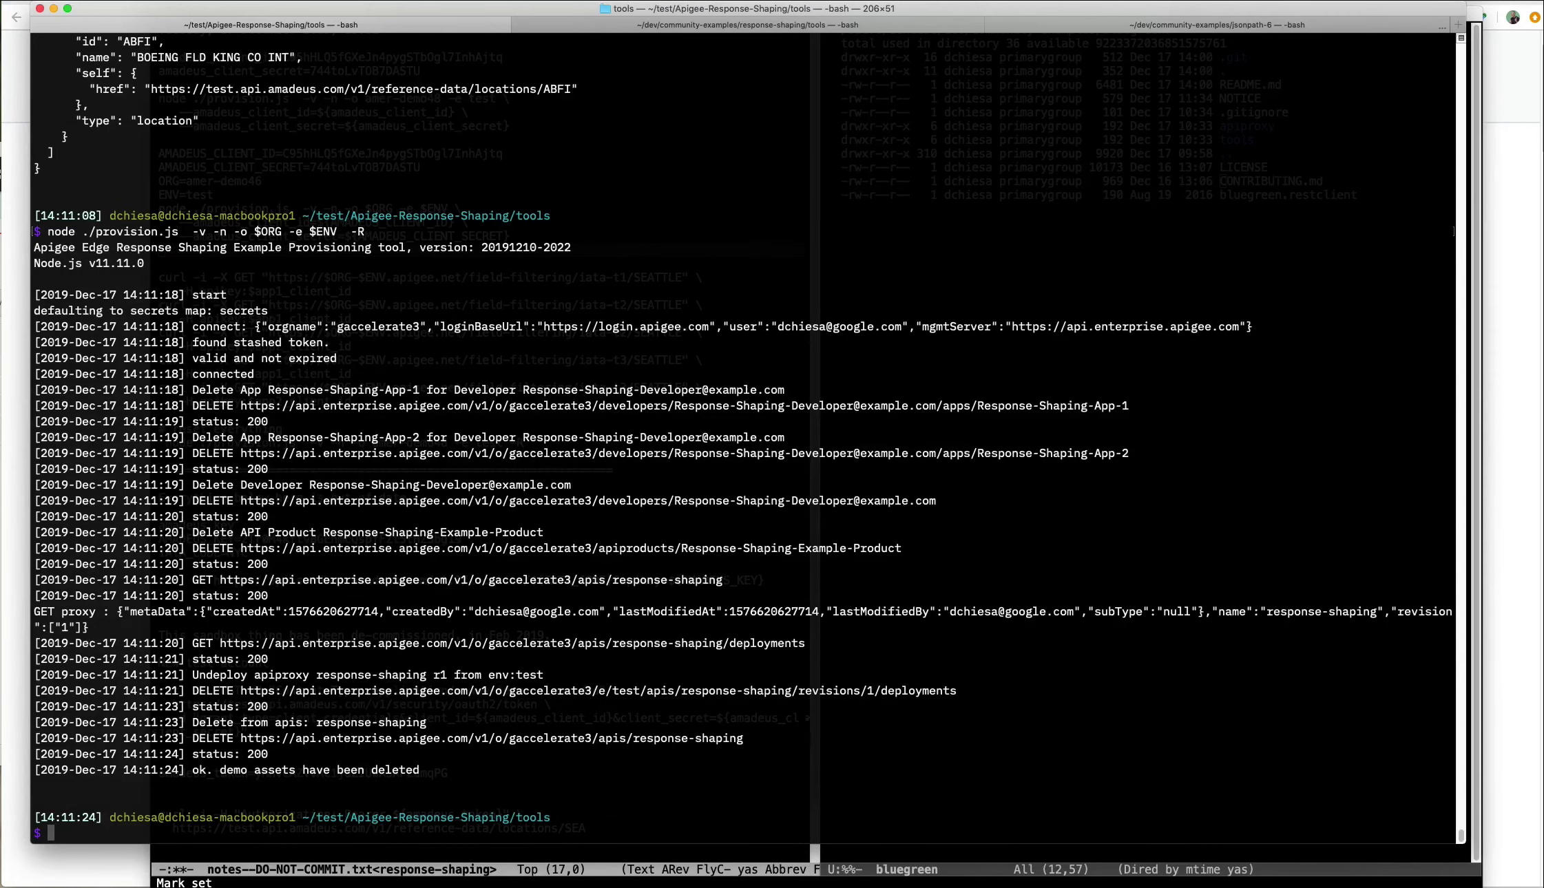
Open Develop > API Proxies in Apigee Edge to confirm the proxy list.
key(super+Tab)
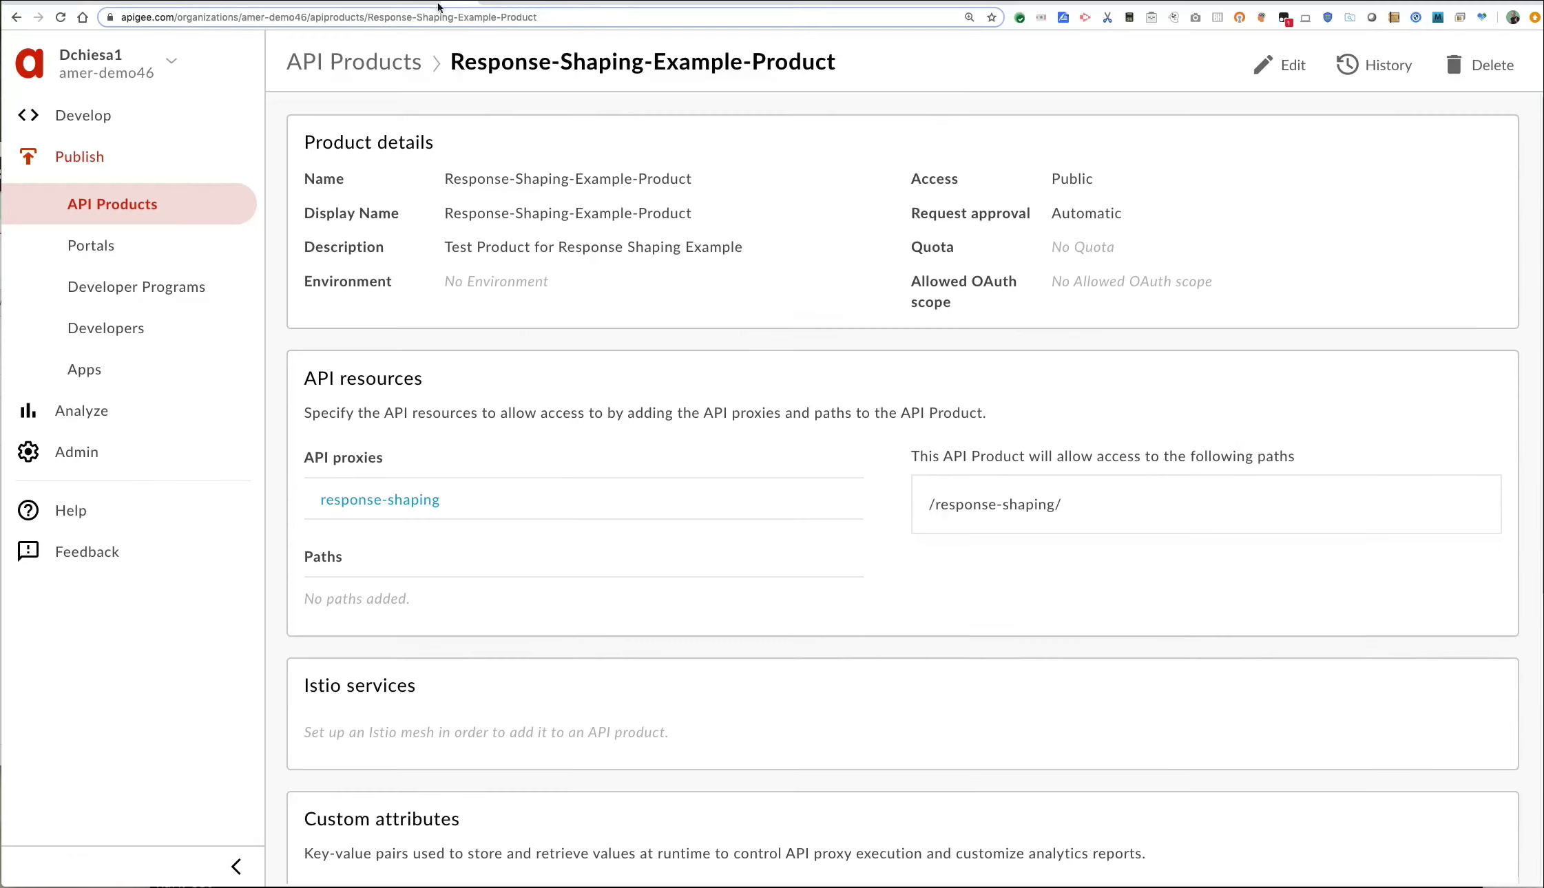
click(95, 117)
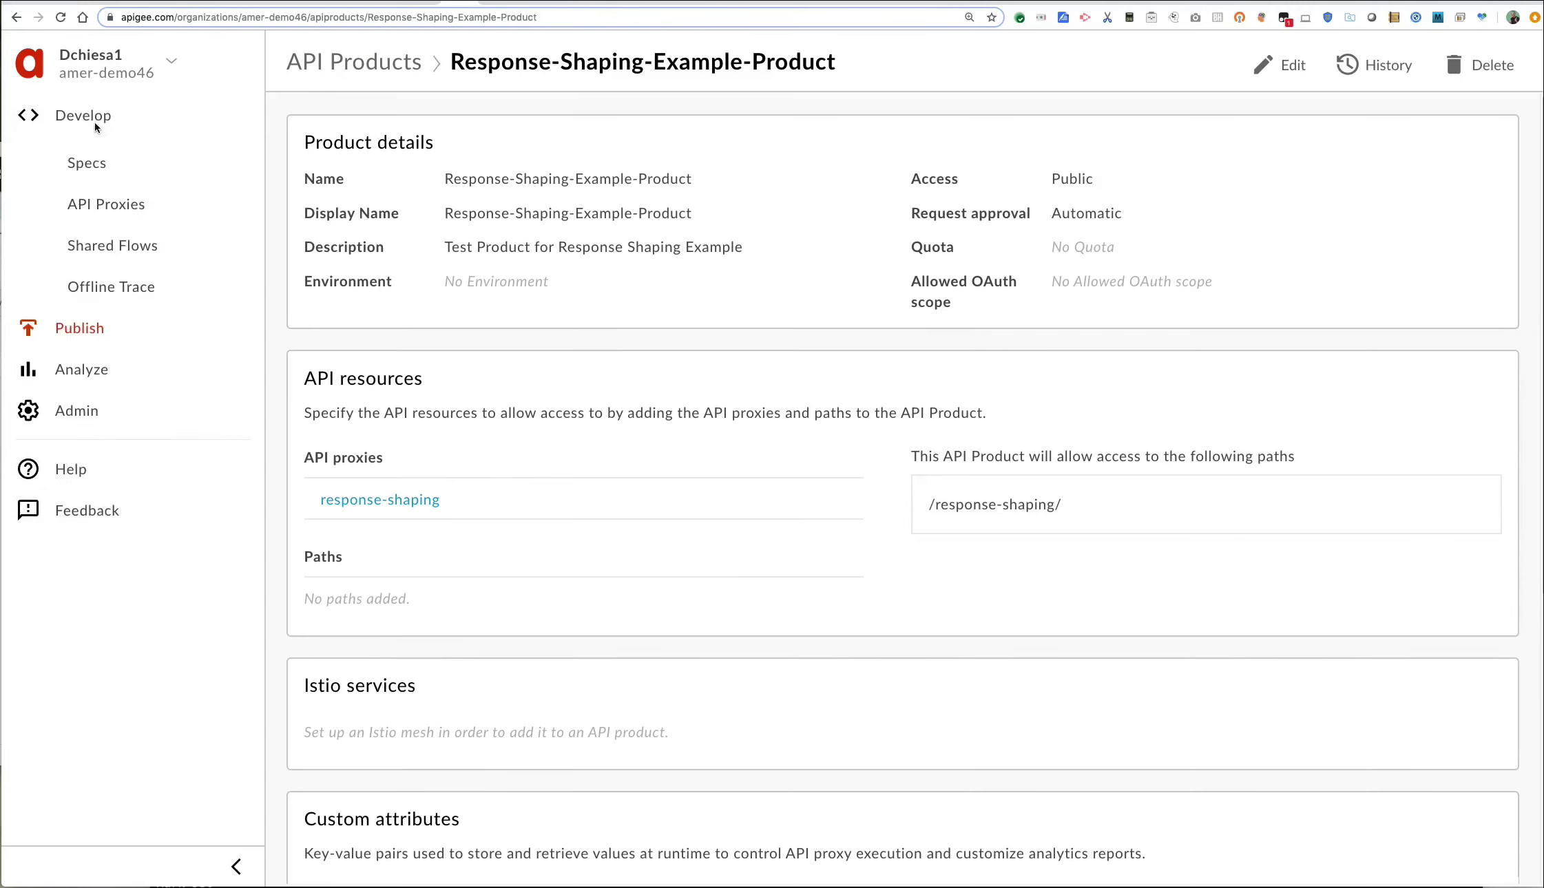
click(122, 218)
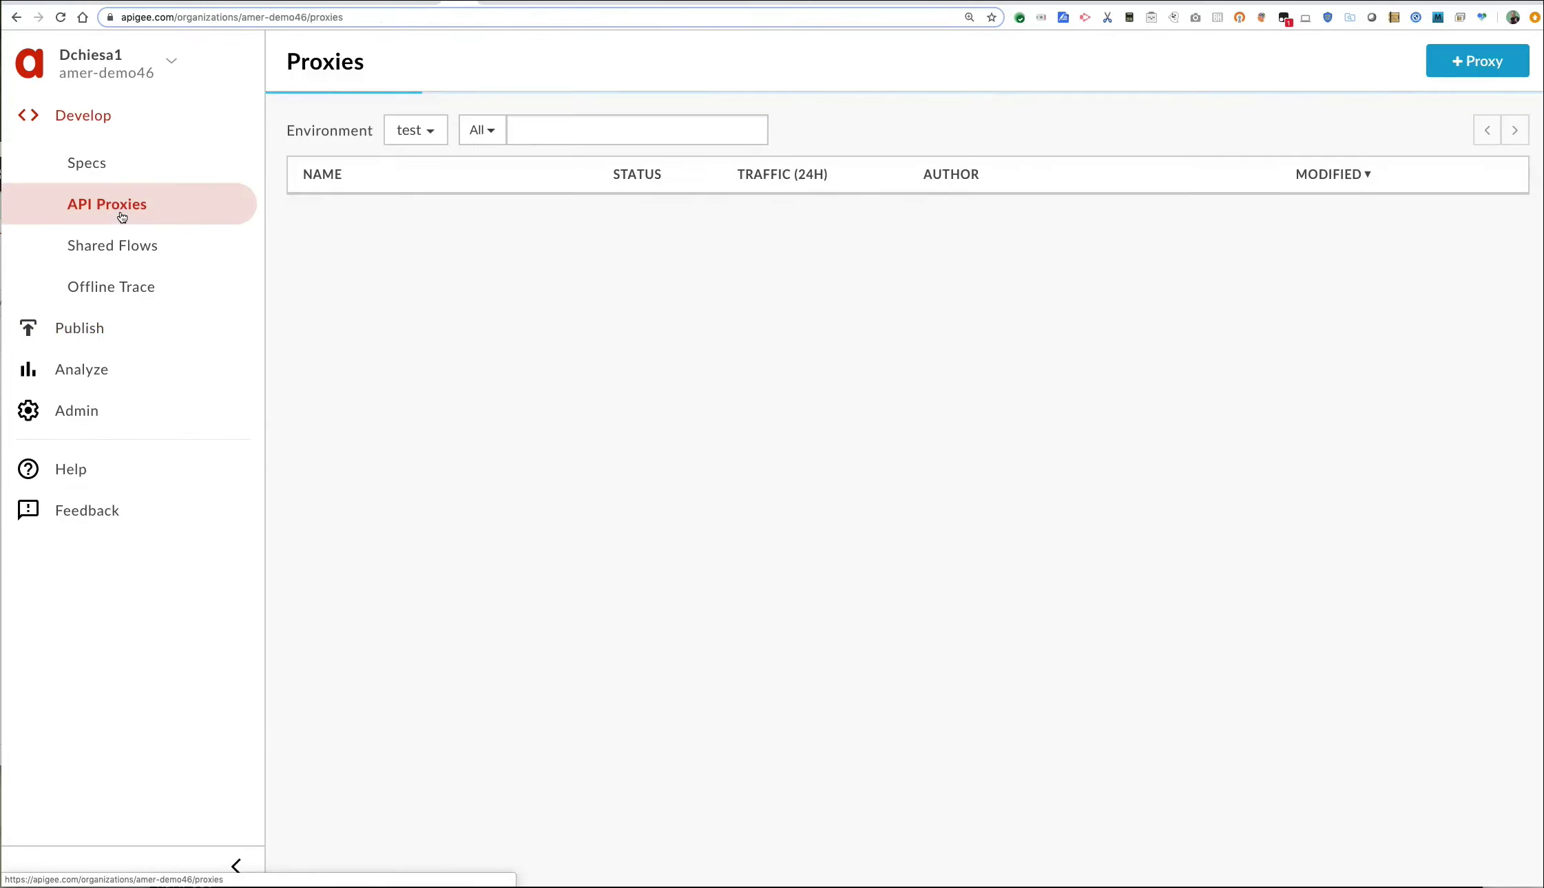